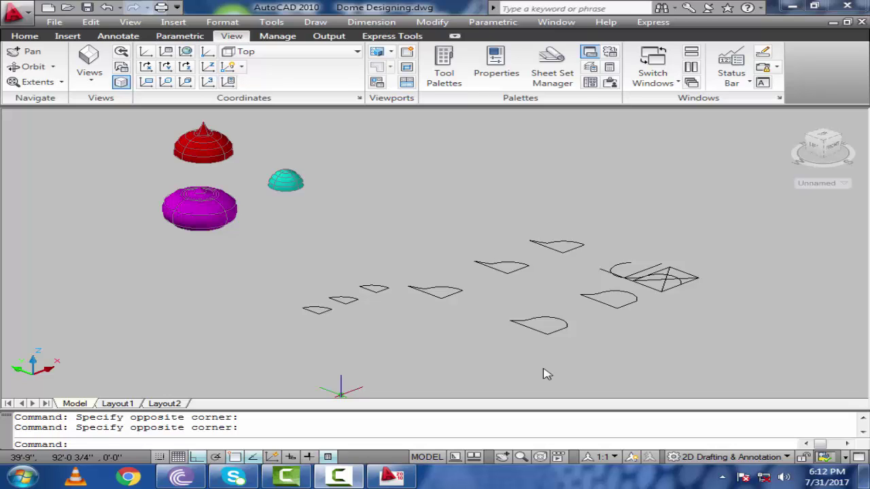
Examine the red, magenta and cyan dome solids and the flat profile outlines beside them
{"action": "middle_click_drag", "start_coordinate": [247, 233], "coordinate": [340, 332]}
{"action": "right_click", "coordinate": [340, 332]}
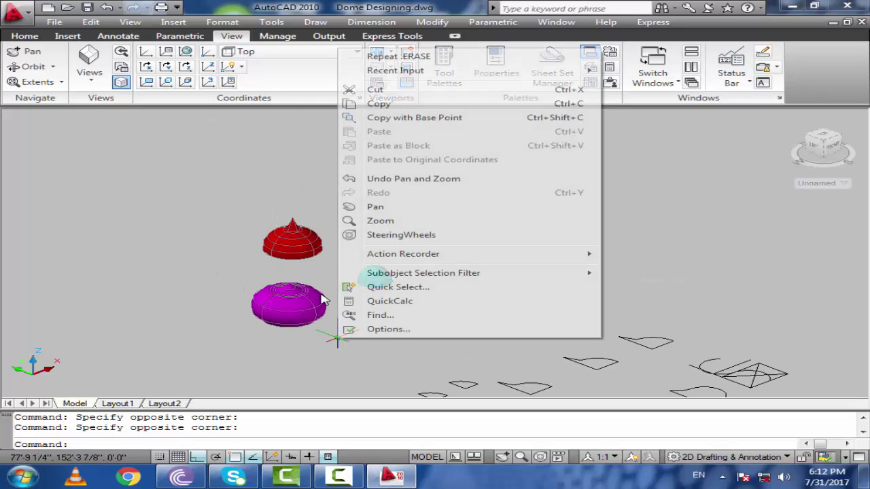
{"action": "left_click", "coordinate": [258, 272]}
{"action": "left_click", "coordinate": [243, 295]}
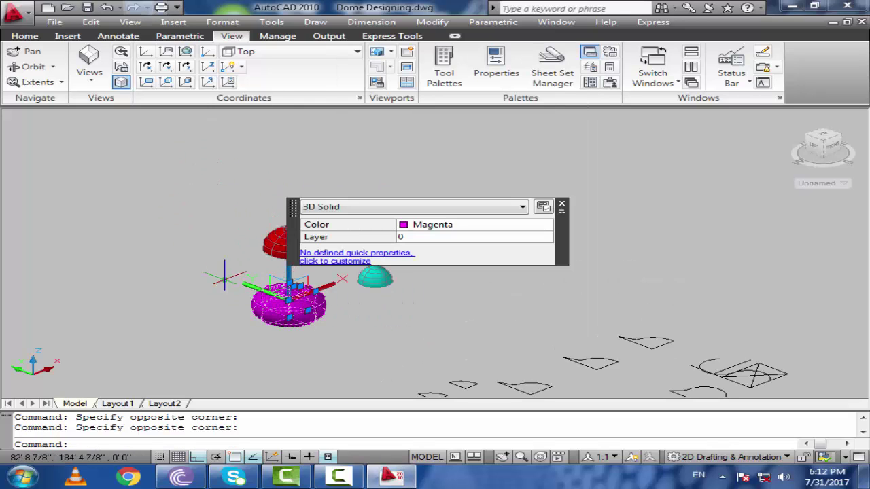
{"action": "key", "text": "Escape"}
{"action": "scroll", "coordinate": [353, 289], "scroll_direction": "up", "scroll_amount": 5}
{"action": "middle_click_drag", "start_coordinate": [352, 289], "coordinate": [440, 375]}
{"action": "right_click", "coordinate": [478, 362]}
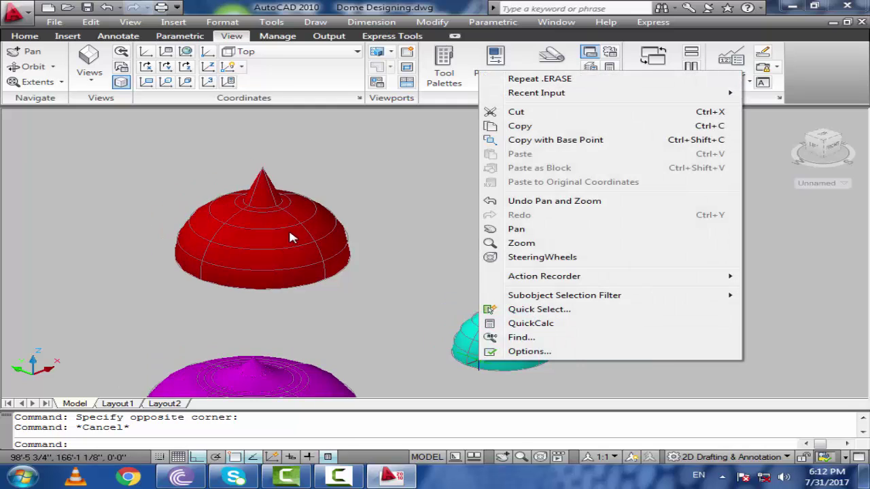
{"action": "left_click", "coordinate": [288, 228]}
{"action": "key", "text": "Escape"}
{"action": "scroll", "coordinate": [228, 297], "scroll_direction": "down", "scroll_amount": 5}
{"action": "scroll", "coordinate": [320, 291], "scroll_direction": "up", "scroll_amount": 4}
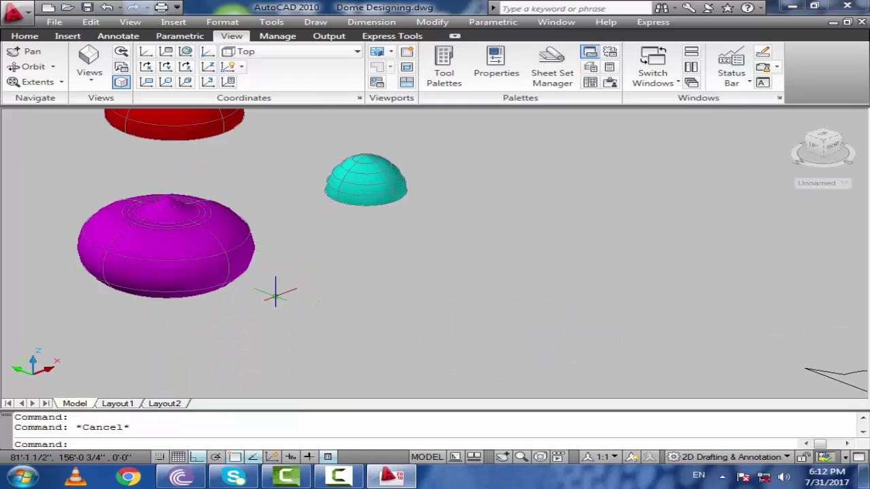
{"action": "middle_click_drag", "start_coordinate": [278, 292], "coordinate": [431, 371]}
{"action": "right_click", "coordinate": [431, 370]}
{"action": "left_click", "coordinate": [327, 249]}
{"action": "left_click", "coordinate": [299, 271]}
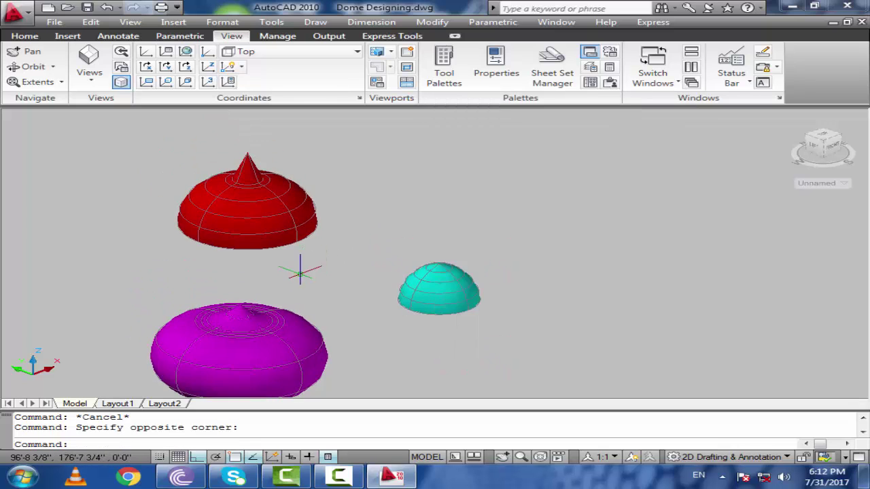
{"action": "scroll", "coordinate": [301, 266], "scroll_direction": "down", "scroll_amount": 3}
{"action": "middle_click_drag", "start_coordinate": [539, 379], "coordinate": [407, 314]}
{"action": "scroll", "coordinate": [406, 315], "scroll_direction": "up", "scroll_amount": 4}
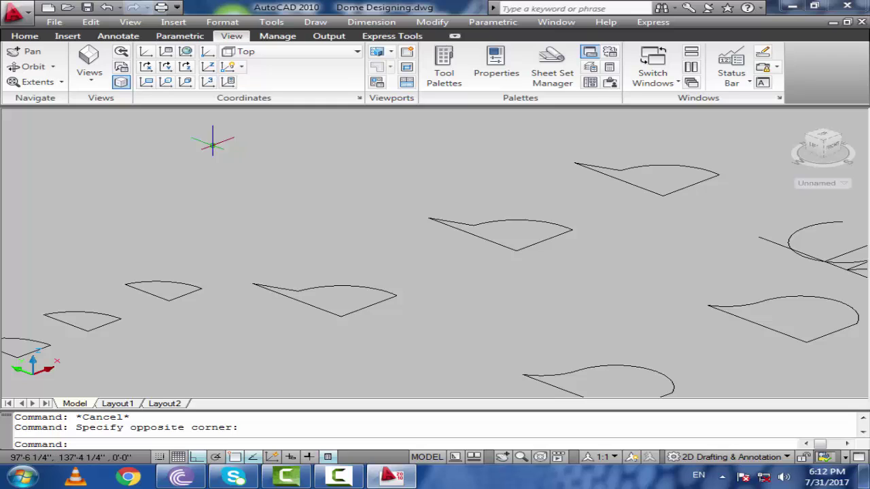
Switch the drawing to the Top view and look over the 2D dome profiles
{"action": "left_click", "coordinate": [89, 65]}
{"action": "left_click", "coordinate": [88, 95]}
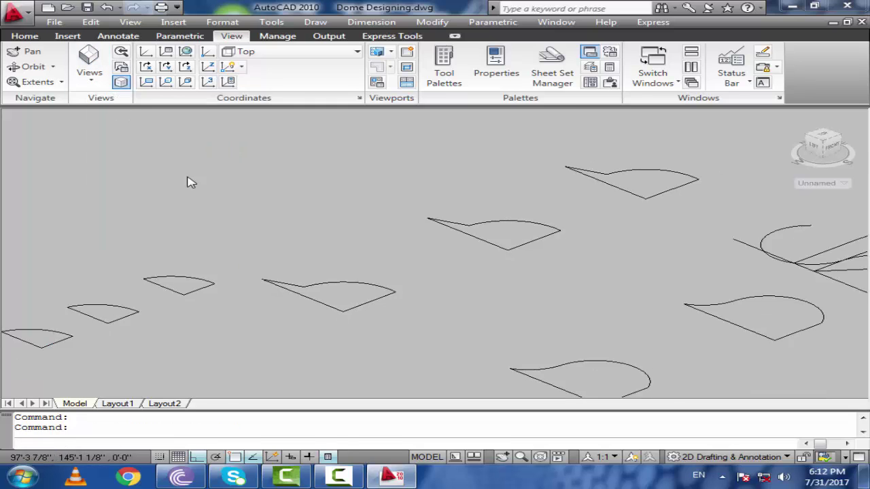
{"action": "scroll", "coordinate": [392, 143], "scroll_direction": "down", "scroll_amount": 1}
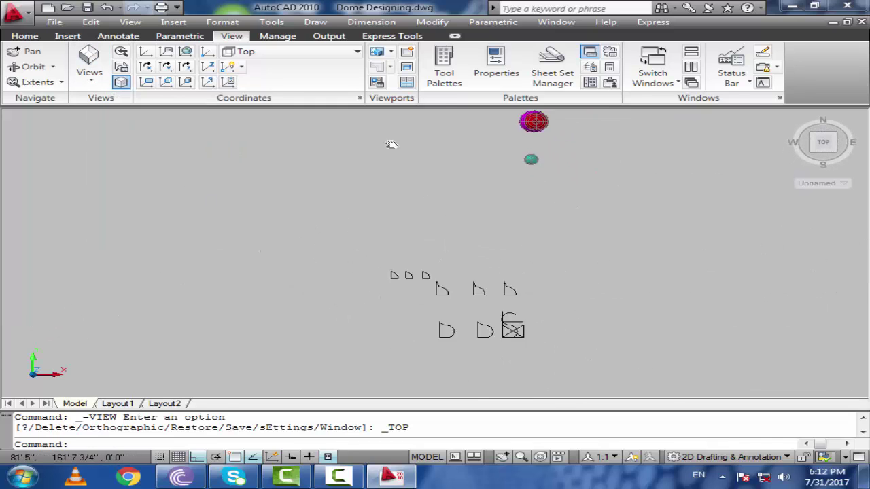
{"action": "scroll", "coordinate": [284, 176], "scroll_direction": "up", "scroll_amount": 6}
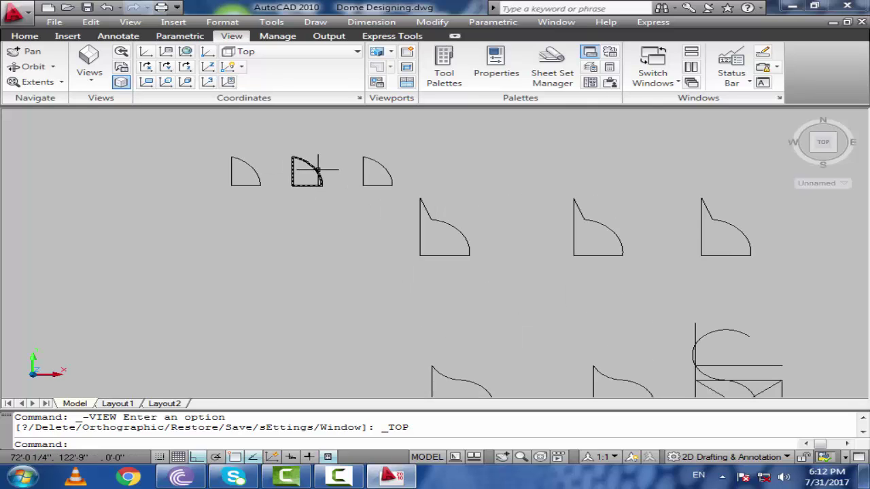
{"action": "scroll", "coordinate": [408, 231], "scroll_direction": "down", "scroll_amount": 3}
{"action": "middle_click_drag", "start_coordinate": [379, 275], "coordinate": [447, 356]}
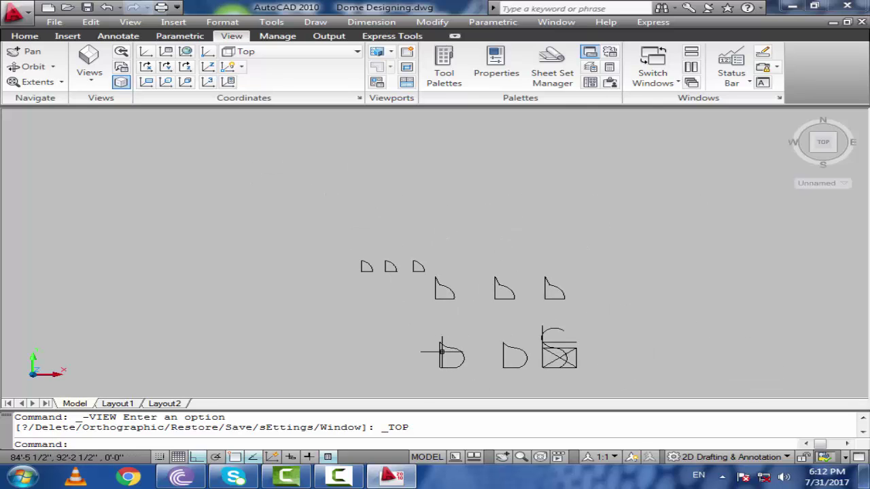
Draw a closed rectangle 4' high and 3' wide with lines in the empty area above the existing profiles
{"action": "middle_click_drag", "start_coordinate": [371, 163], "coordinate": [382, 259]}
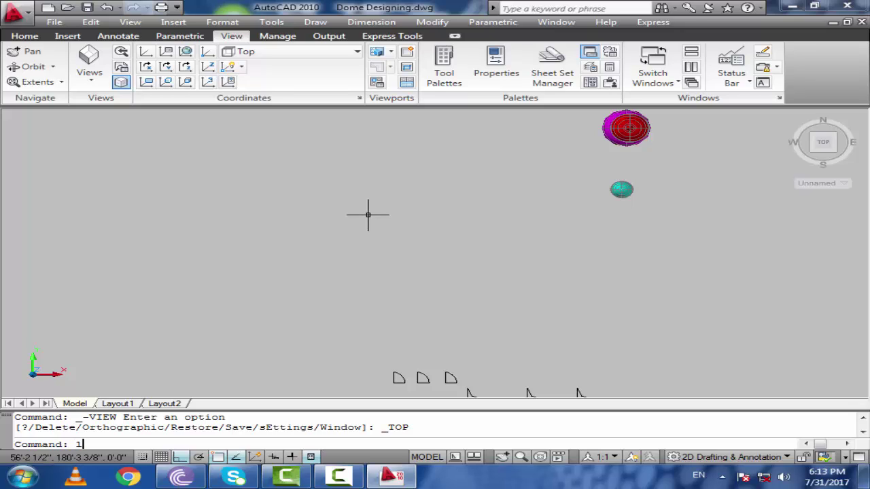
{"action": "key", "text": "Return"}
{"action": "left_click", "coordinate": [355, 205]}
{"action": "type", "text": "4"}
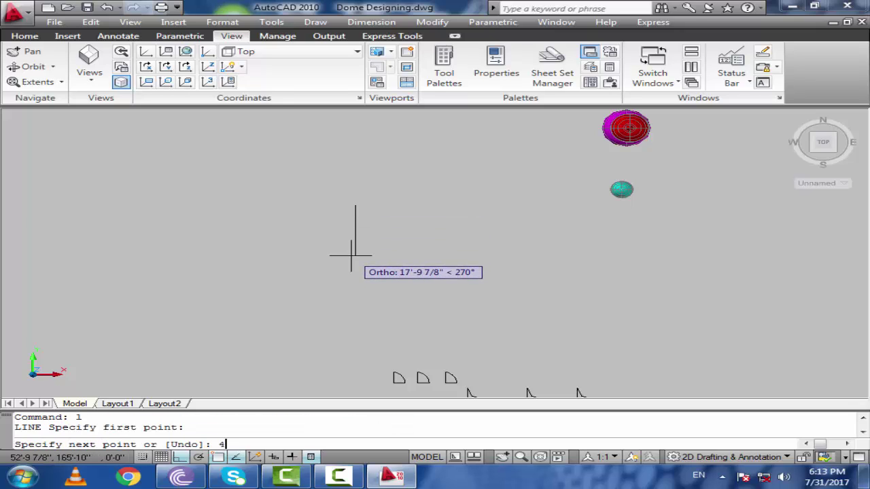
{"action": "type", "text": "'"}
{"action": "key", "text": "Return"}
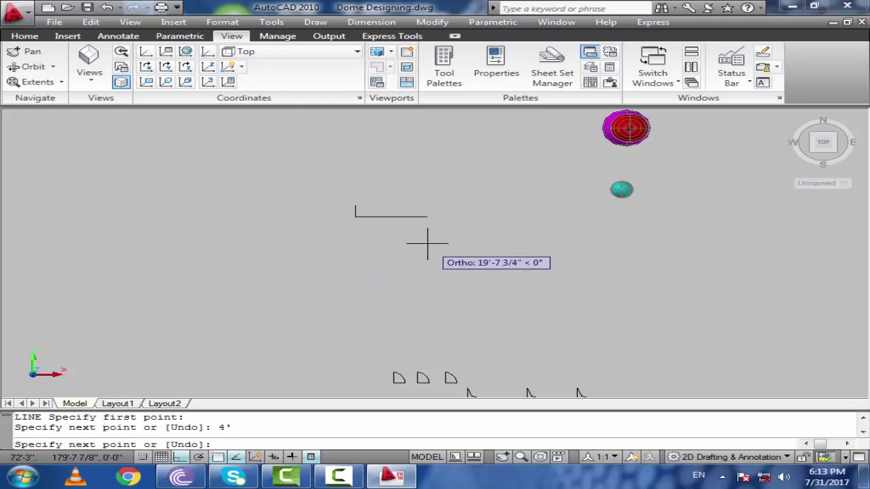
{"action": "scroll", "coordinate": [389, 216], "scroll_direction": "up", "scroll_amount": 4}
{"action": "scroll", "coordinate": [354, 203], "scroll_direction": "up", "scroll_amount": 2}
{"action": "middle_click_drag", "start_coordinate": [350, 206], "coordinate": [380, 266]}
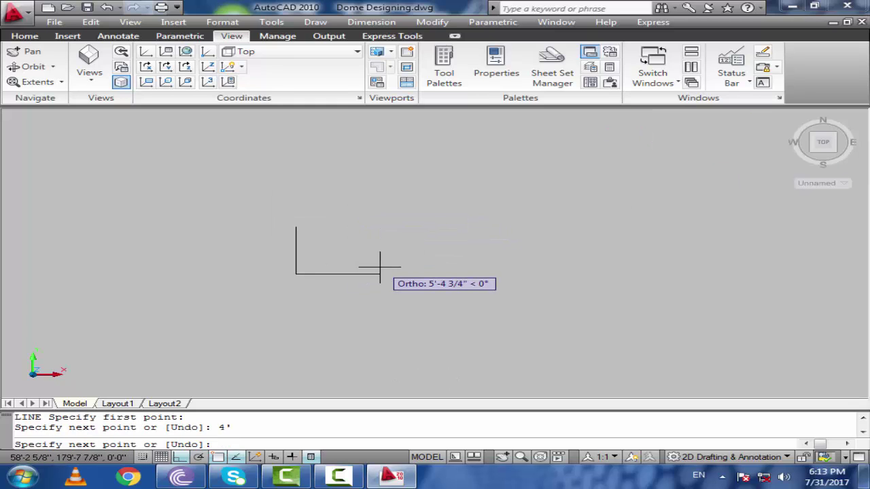
{"action": "type", "text": "3'"}
{"action": "key", "text": "Return"}
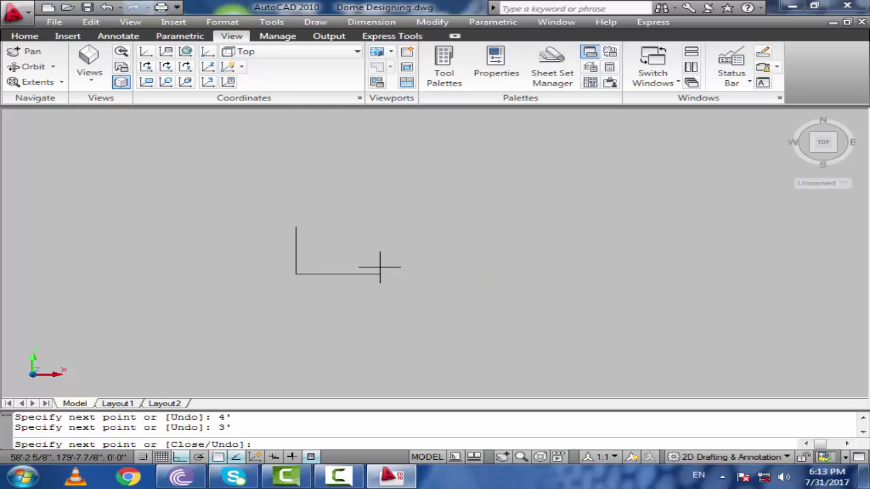
{"action": "type", "text": "4'"}
{"action": "key", "text": "Return"}
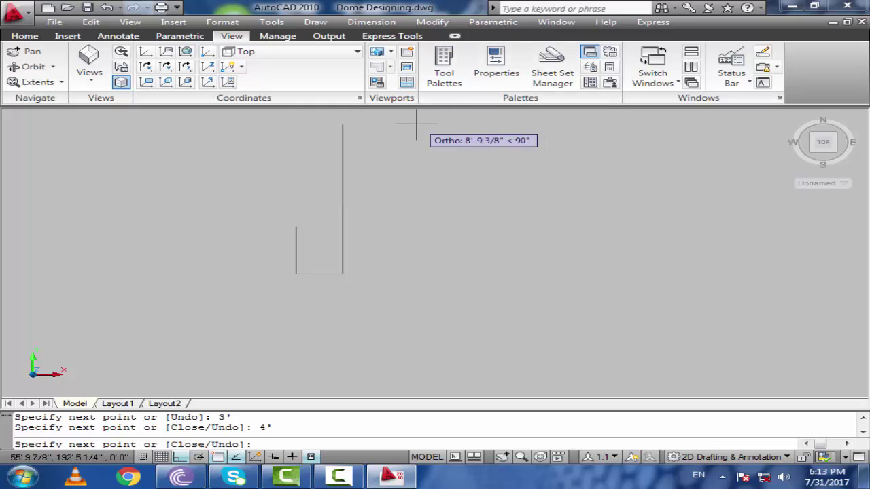
{"action": "type", "text": "c"}
{"action": "key", "text": "Return"}
Draw a three-point arc from the rectangle's upper-left corner through its upper-right corner to its lower-right corner
{"action": "type", "text": "a"}
{"action": "key", "text": "Return"}
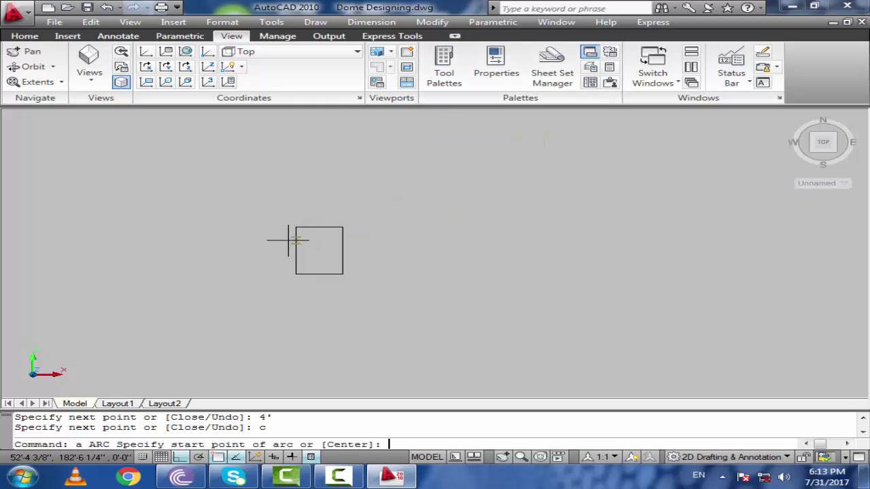
{"action": "left_click", "coordinate": [296, 226]}
{"action": "left_click", "coordinate": [342, 226]}
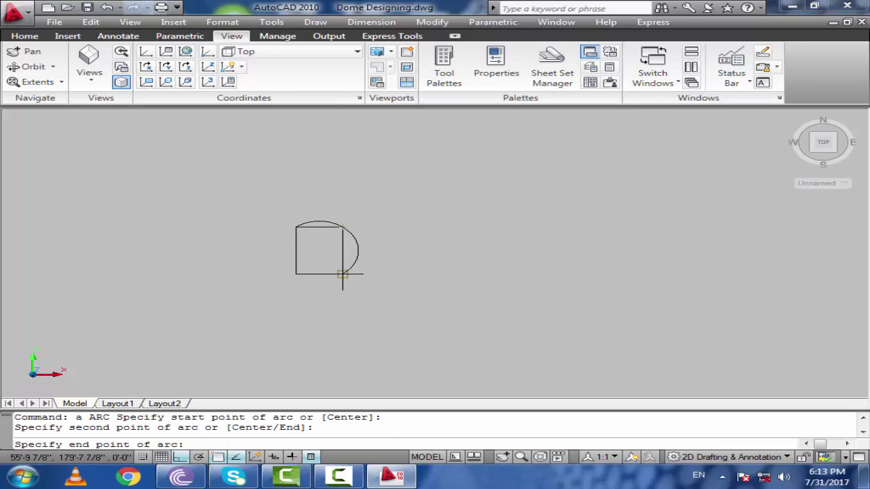
{"action": "left_click", "coordinate": [342, 272]}
Stretch the arc's midpoint inward so it curves inside the rectangle as a quarter-dome outline
{"action": "left_click", "coordinate": [350, 235]}
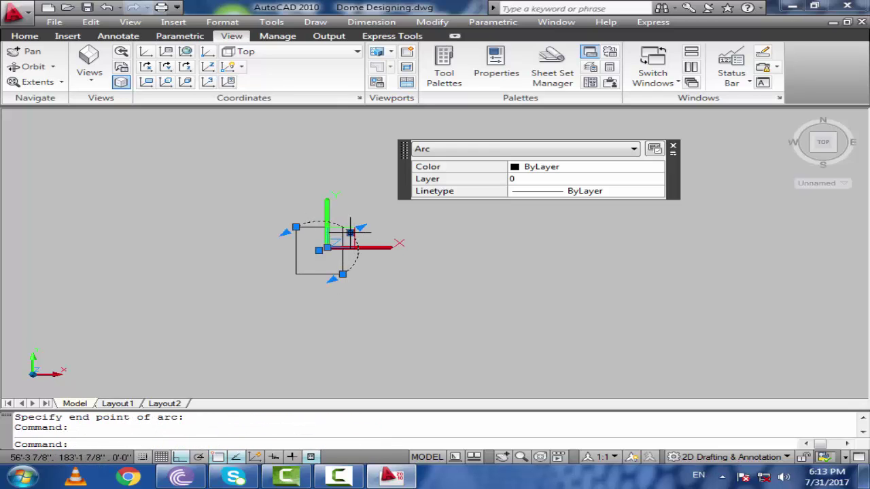
{"action": "left_click", "coordinate": [351, 234]}
{"action": "scroll", "coordinate": [317, 251], "scroll_direction": "up", "scroll_amount": 3}
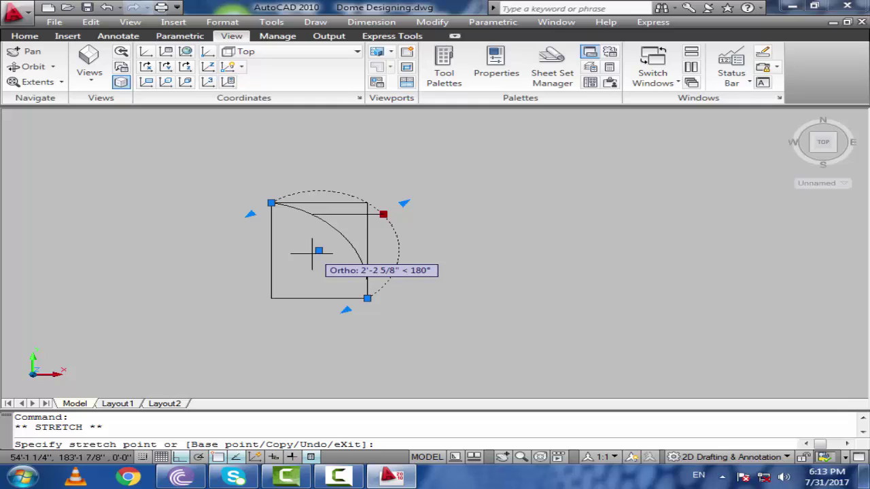
{"action": "key", "text": "Escape"}
{"action": "key", "text": "Escape"}
{"action": "left_click", "coordinate": [381, 194]}
{"action": "left_click", "coordinate": [332, 227]}
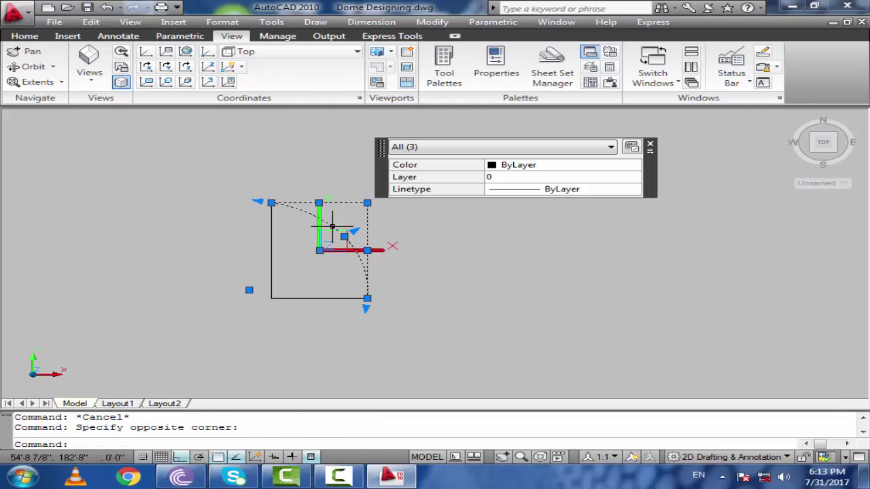
{"action": "key", "text": "Delete"}
{"action": "scroll", "coordinate": [332, 229], "scroll_direction": "down", "scroll_amount": 2}
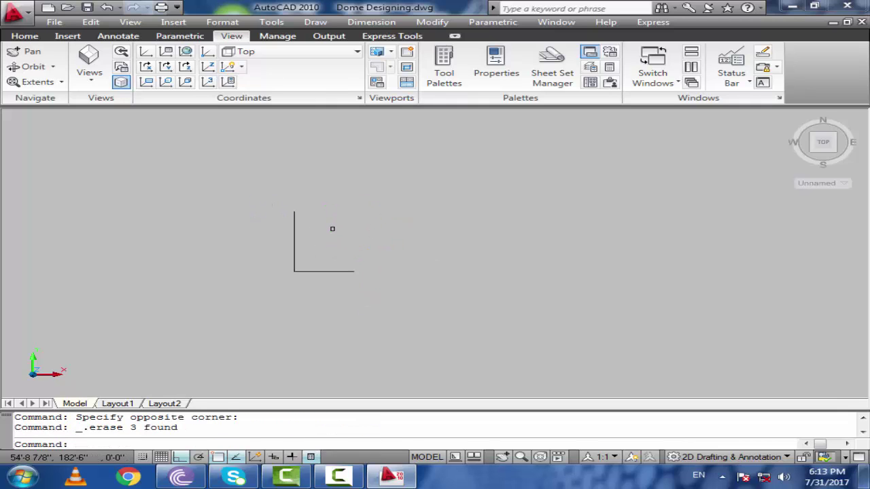
{"action": "key", "text": "ctrl+z"}
{"action": "key", "text": "ctrl+z"}
Erase the rectangle's upper and right-hand lines, keeping the arc with the base and vertical axis lines
{"action": "left_click", "coordinate": [382, 183]}
{"action": "left_click", "coordinate": [360, 204]}
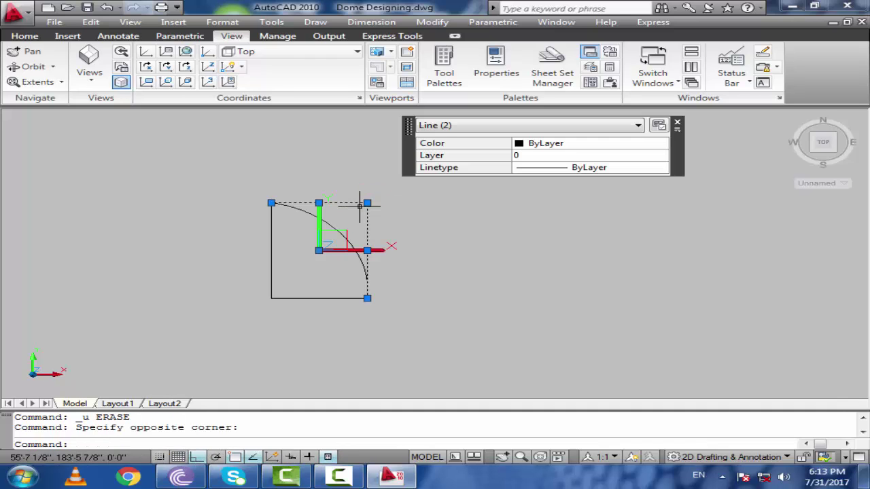
{"action": "key", "text": "Delete"}
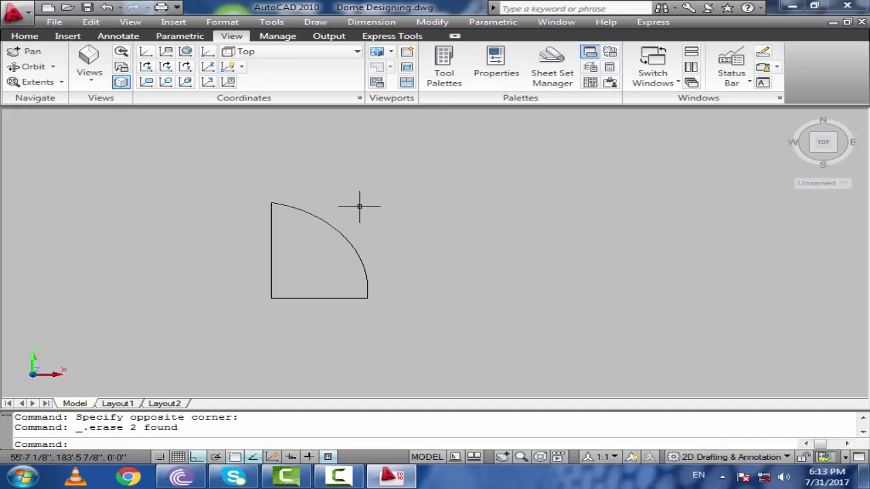
{"action": "left_click_drag", "start_coordinate": [359, 206], "coordinate": [414, 196]}
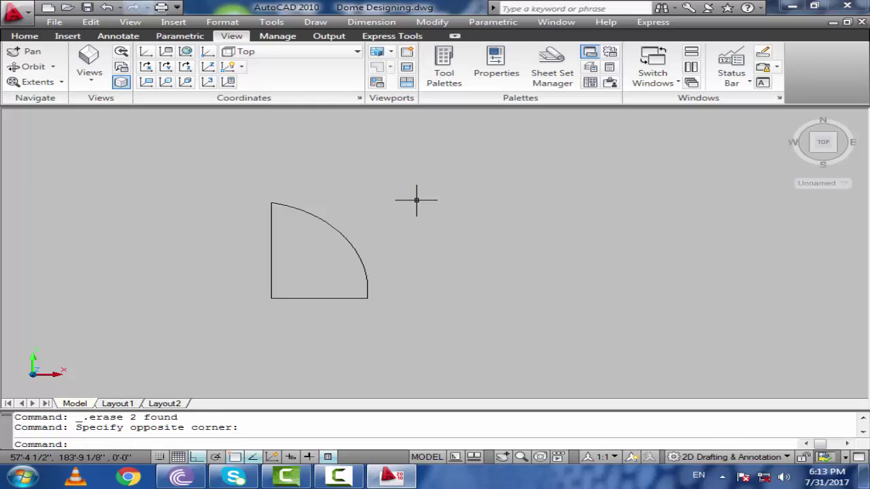
Compare the existing dome profiles with the new quarter-dome profile and find free space below the new one
{"action": "scroll", "coordinate": [410, 198], "scroll_direction": "down", "scroll_amount": 4}
{"action": "scroll", "coordinate": [428, 295], "scroll_direction": "down", "scroll_amount": 3}
{"action": "scroll", "coordinate": [367, 241], "scroll_direction": "up", "scroll_amount": 8}
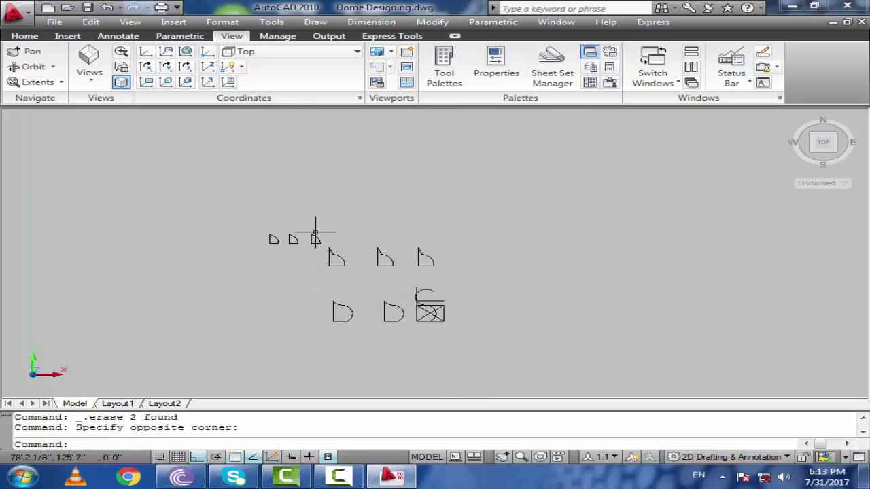
{"action": "scroll", "coordinate": [373, 245], "scroll_direction": "down", "scroll_amount": 8}
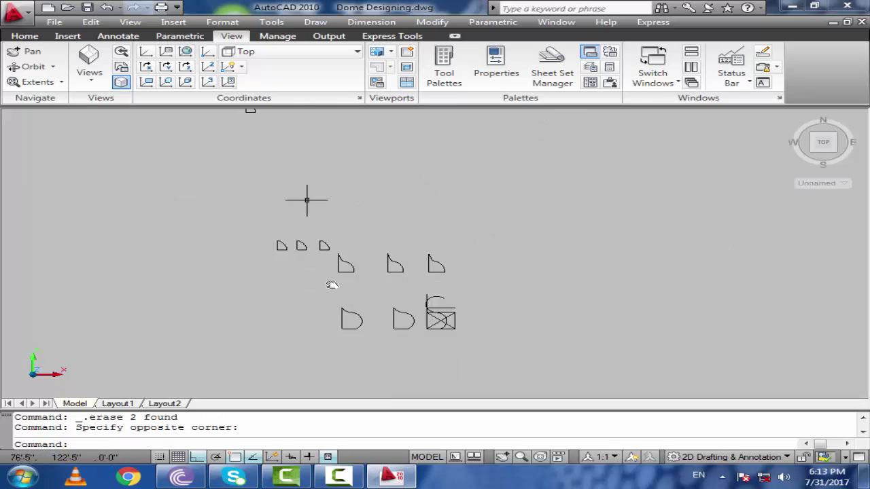
{"action": "scroll", "coordinate": [285, 203], "scroll_direction": "up", "scroll_amount": 3}
{"action": "scroll", "coordinate": [285, 202], "scroll_direction": "up", "scroll_amount": 2}
{"action": "middle_click_drag", "start_coordinate": [285, 202], "coordinate": [326, 257]}
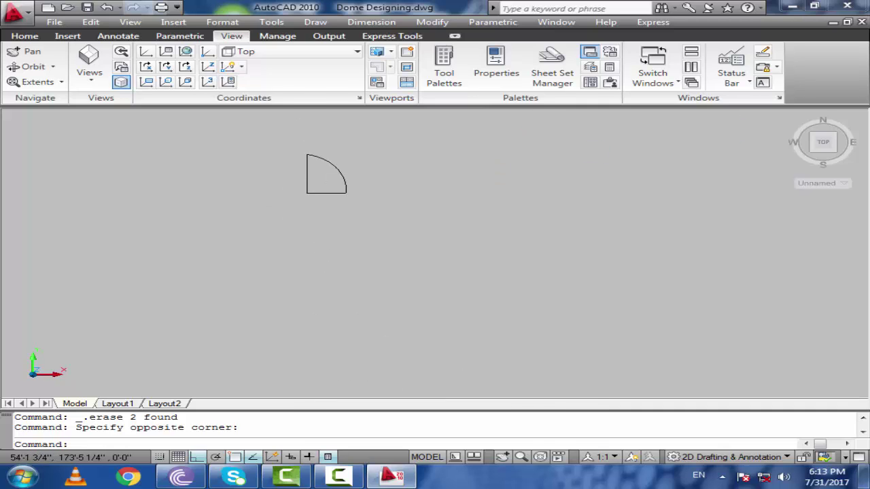
{"action": "right_click", "coordinate": [327, 257]}
{"action": "left_click", "coordinate": [294, 261]}
{"action": "left_click", "coordinate": [255, 265]}
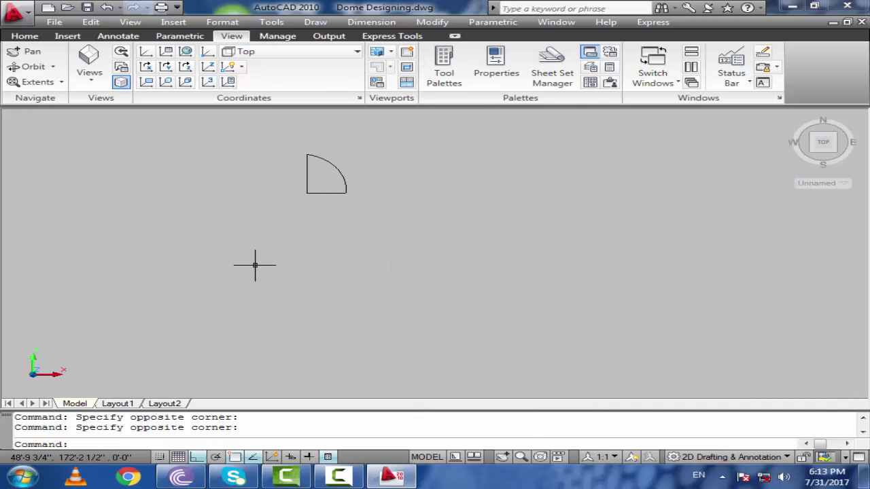
Draw a closed rectangle 7' high and 5' wide with lines below the quarter-dome profile
{"action": "type", "text": "l"}
{"action": "key", "text": "Return"}
{"action": "left_click", "coordinate": [306, 220]}
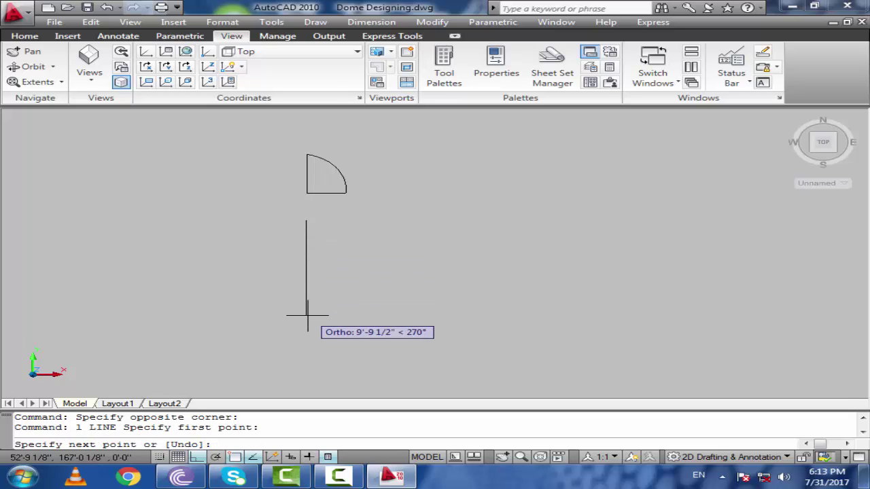
{"action": "type", "text": "7'"}
{"action": "key", "text": "Return"}
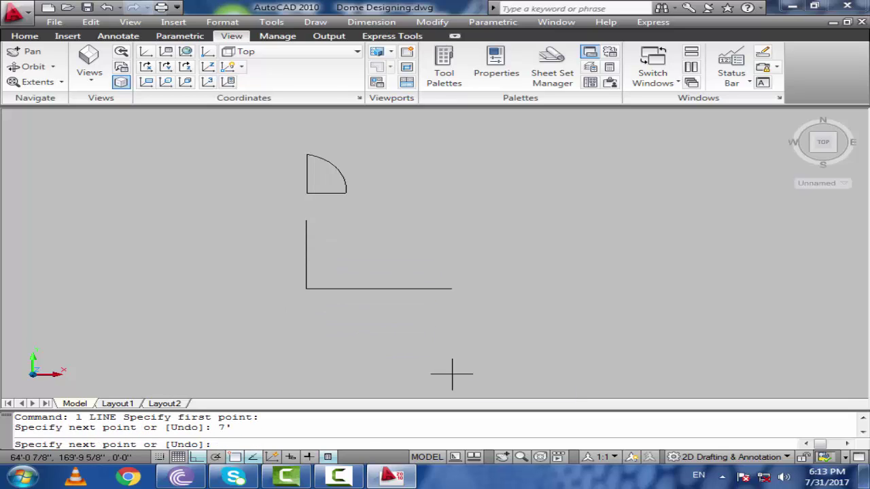
{"action": "type", "text": "5"}
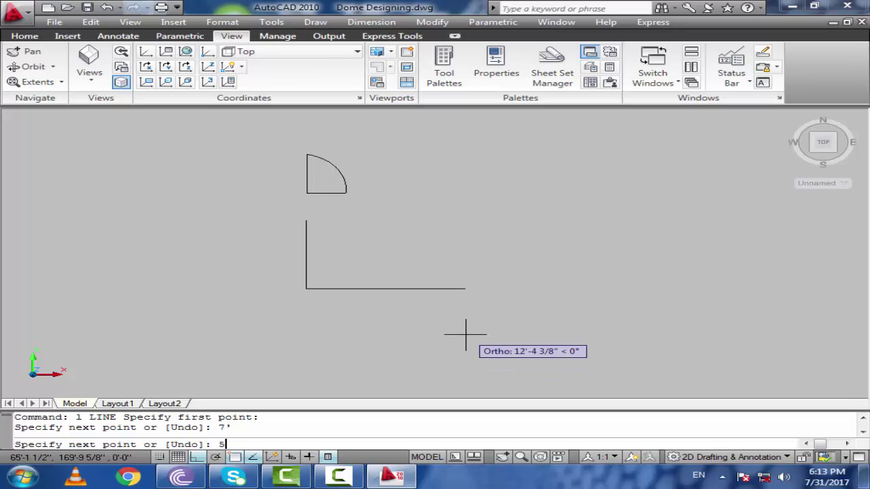
{"action": "type", "text": "'"}
{"action": "key", "text": "Return"}
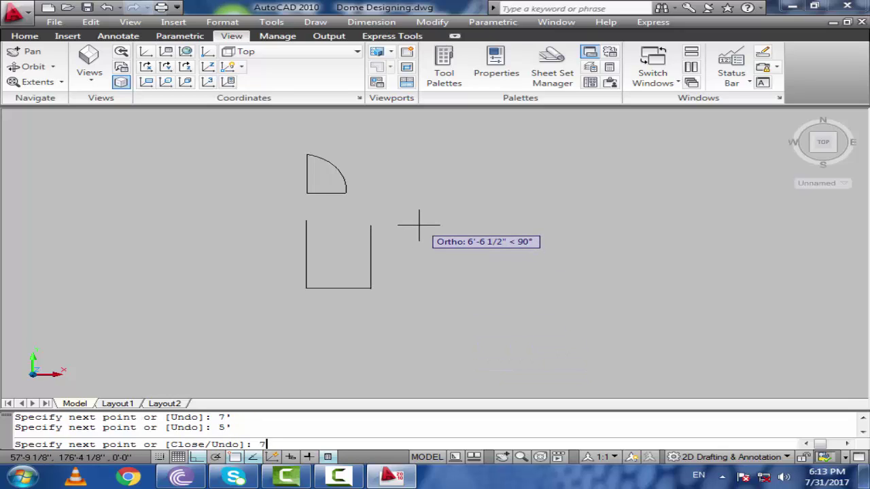
{"action": "type", "text": "7'"}
{"action": "key", "text": "Return"}
{"action": "type", "text": "c"}
{"action": "key", "text": "Return"}
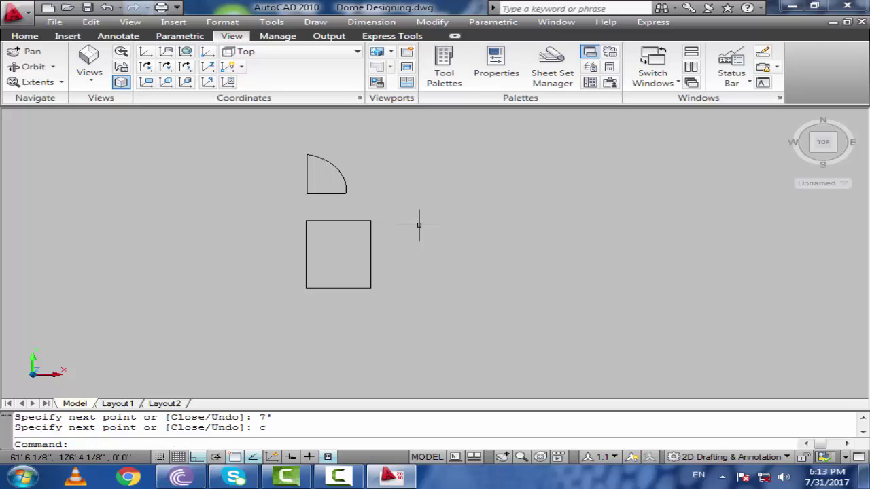
Move the new rectangle straight down to leave more space below the quarter-dome profile
{"action": "left_click", "coordinate": [417, 215]}
{"action": "left_click", "coordinate": [217, 327]}
{"action": "type", "text": "m"}
{"action": "key", "text": "Return"}
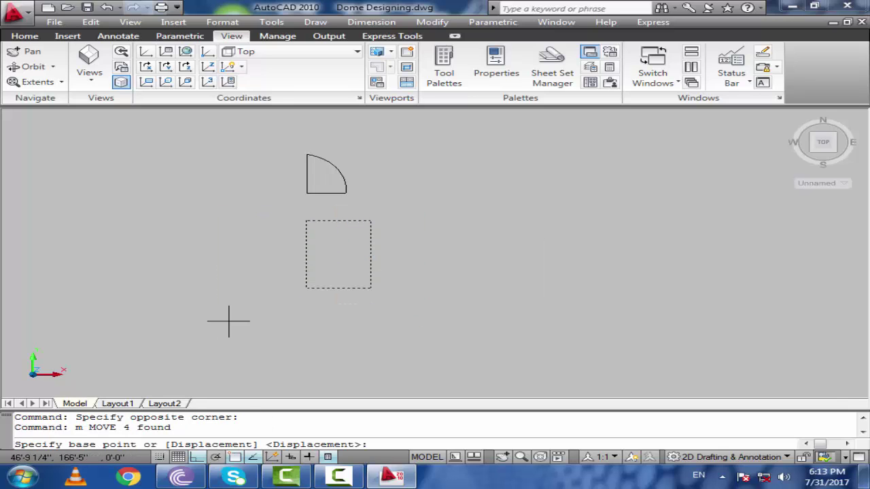
{"action": "left_click", "coordinate": [305, 288]}
{"action": "left_click", "coordinate": [299, 358]}
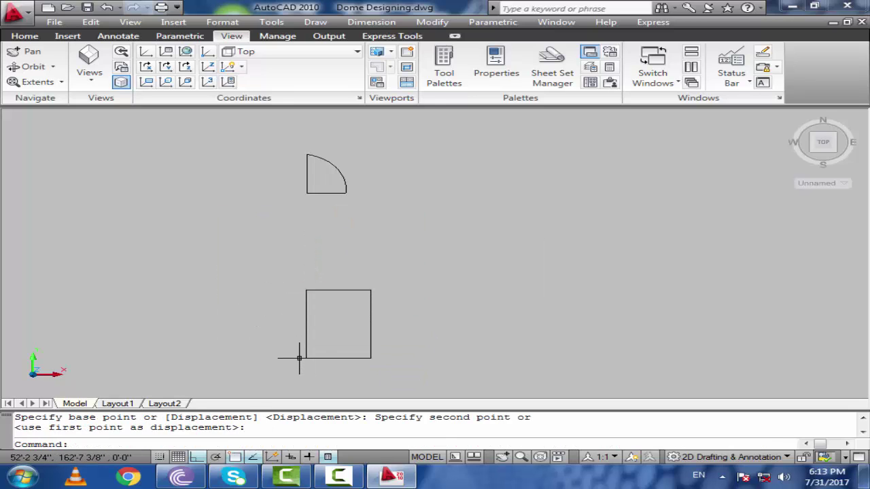
{"action": "key", "text": "Escape"}
Draw a three-point arc from the rectangle's upper line through the upper part of its right-hand line to its base line
{"action": "type", "text": "a"}
{"action": "key", "text": "Return"}
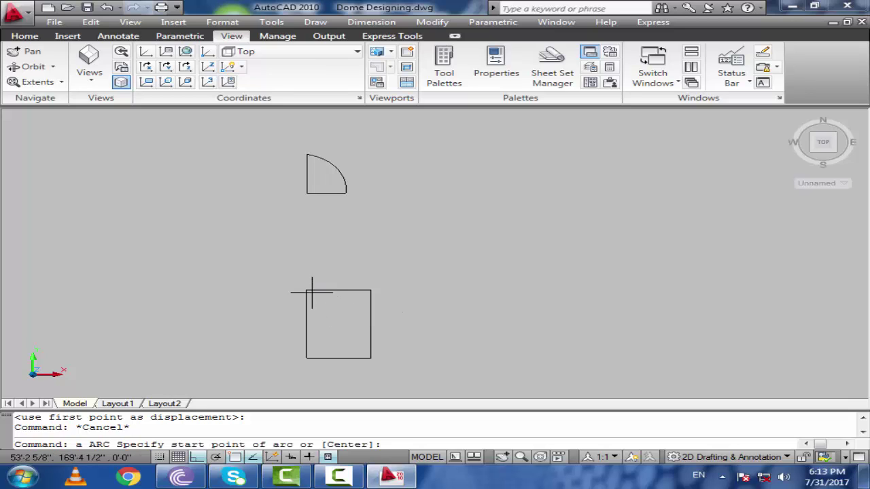
{"action": "left_click", "coordinate": [329, 290]}
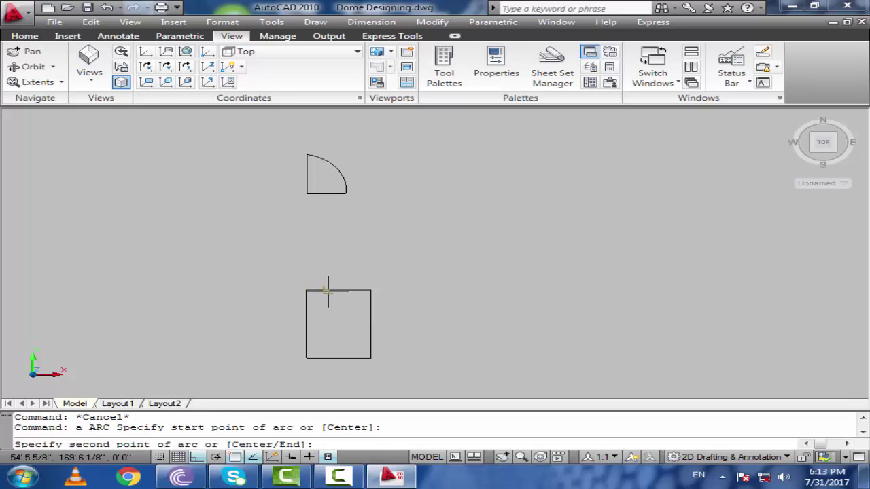
{"action": "left_click", "coordinate": [368, 314]}
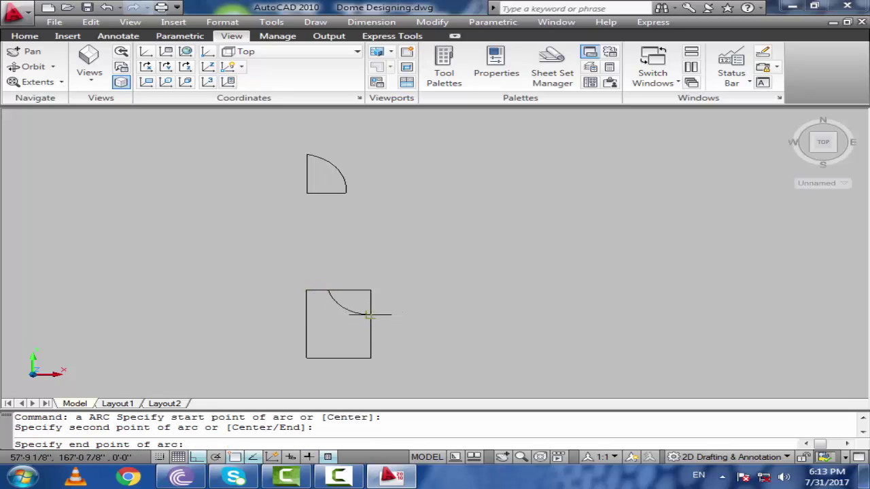
{"action": "left_click", "coordinate": [346, 358]}
{"action": "scroll", "coordinate": [253, 213], "scroll_direction": "down", "scroll_amount": 5}
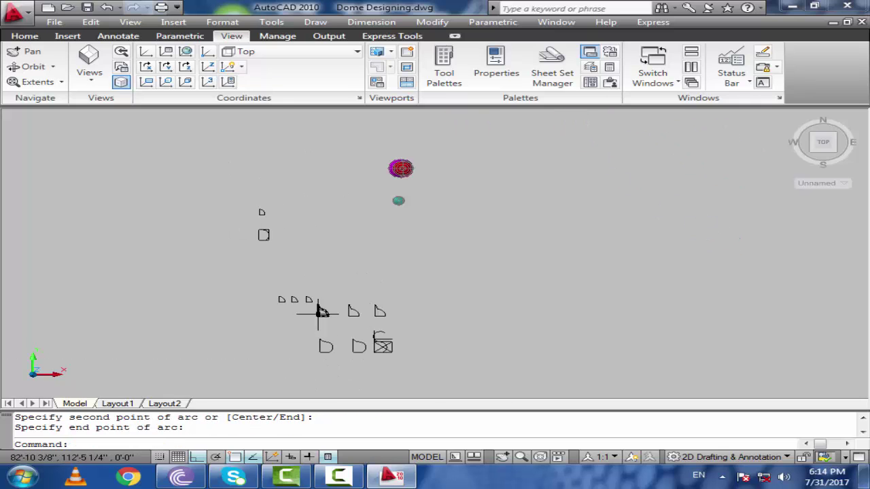
Stretch the arc's upper endpoint a short way along the rectangle's upper line toward the vertical axis line
{"action": "scroll", "coordinate": [320, 311], "scroll_direction": "up", "scroll_amount": 5}
{"action": "scroll", "coordinate": [292, 278], "scroll_direction": "down", "scroll_amount": 6}
{"action": "scroll", "coordinate": [291, 360], "scroll_direction": "up", "scroll_amount": 3}
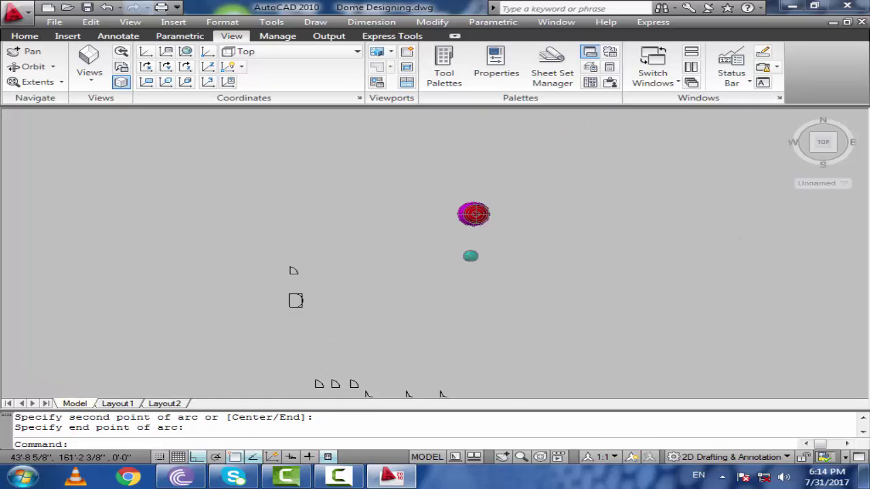
{"action": "scroll", "coordinate": [289, 293], "scroll_direction": "up", "scroll_amount": 5}
{"action": "left_click", "coordinate": [330, 303]}
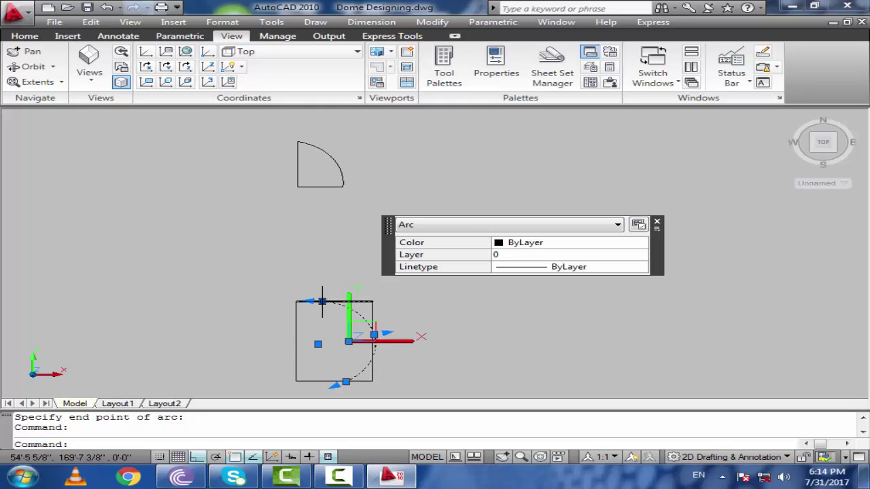
{"action": "left_click", "coordinate": [322, 302]}
{"action": "scroll", "coordinate": [323, 301], "scroll_direction": "up", "scroll_amount": 4}
{"action": "left_click", "coordinate": [311, 301]}
{"action": "scroll", "coordinate": [312, 292], "scroll_direction": "down", "scroll_amount": 4}
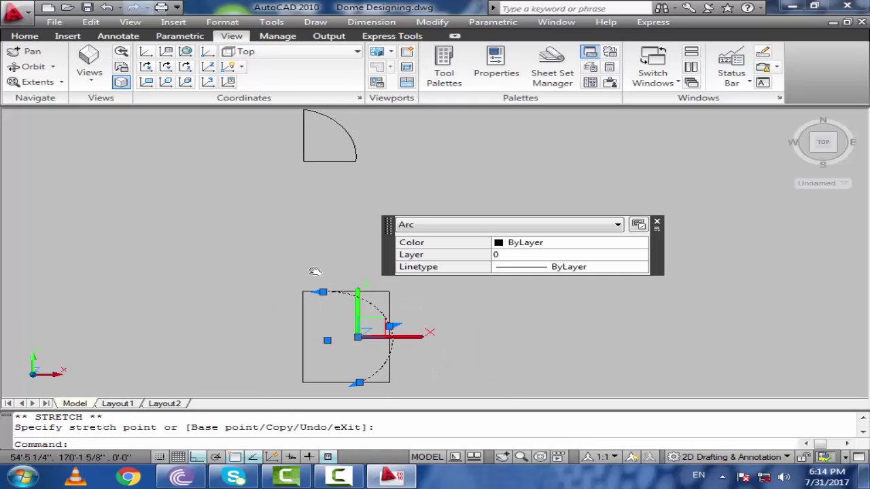
{"action": "middle_click_drag", "start_coordinate": [314, 271], "coordinate": [242, 201]}
{"action": "left_click", "coordinate": [287, 313]}
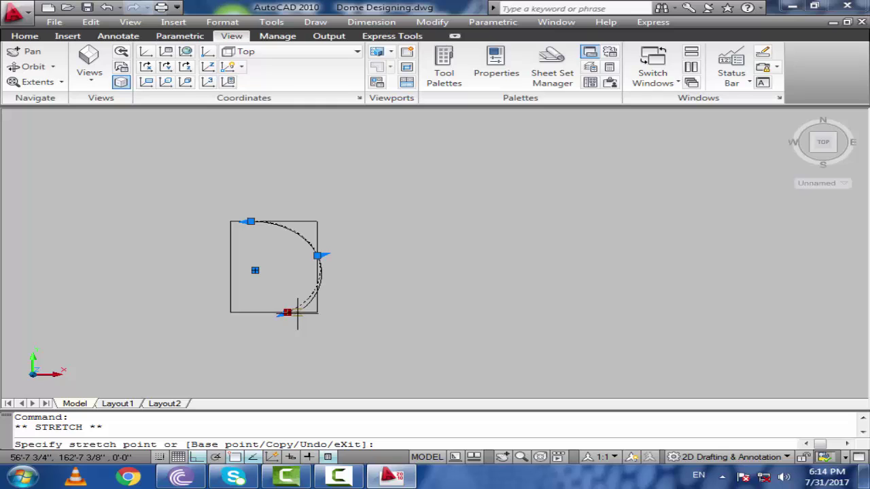
{"action": "key", "text": "Escape"}
Draw a 3' vertical line upward from the rectangle's upper-left corner
{"action": "scroll", "coordinate": [225, 194], "scroll_direction": "up", "scroll_amount": 5}
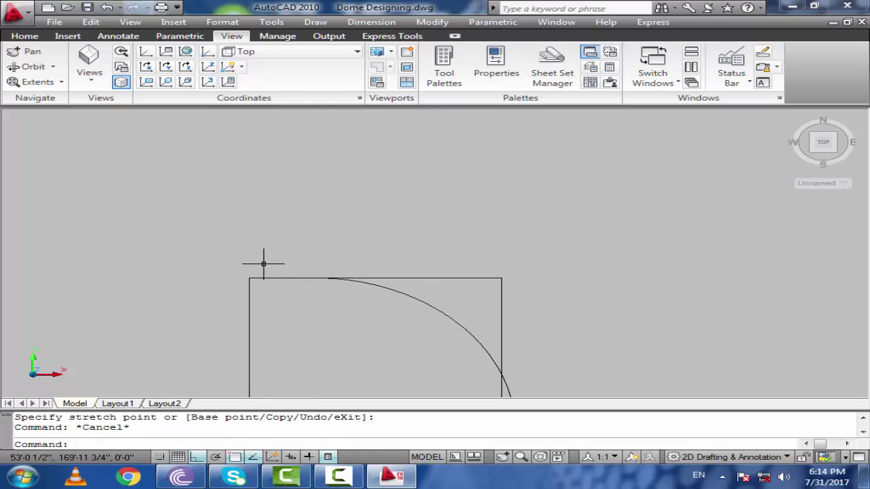
{"action": "left_click", "coordinate": [249, 277]}
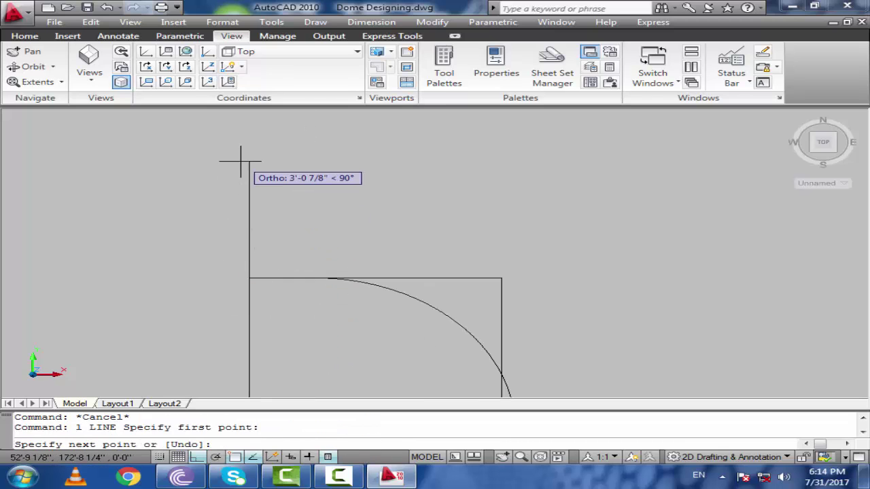
{"action": "type", "text": "3'"}
{"action": "key", "text": "Return"}
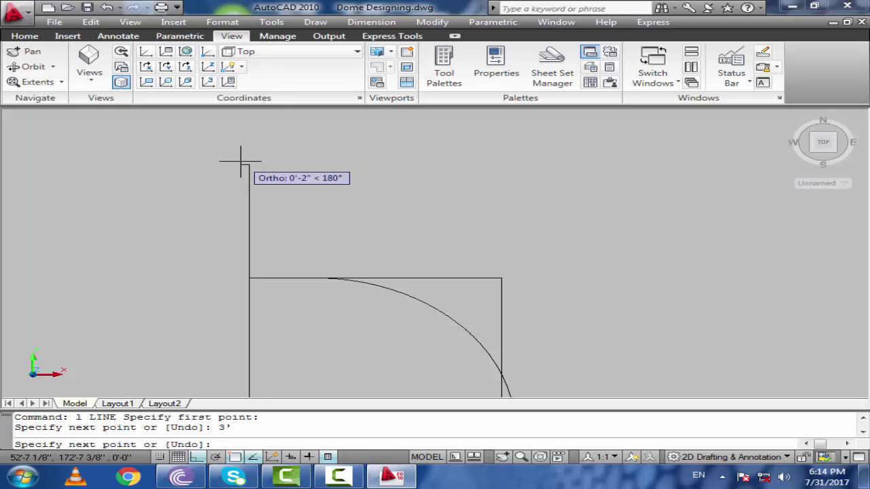
{"action": "key", "text": "Return"}
{"action": "type", "text": "a"}
{"action": "key", "text": "Return"}
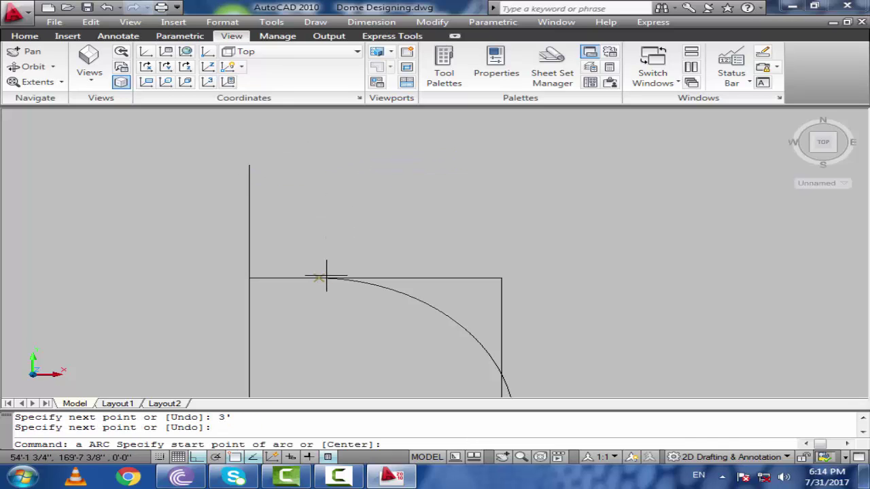
{"action": "key", "text": "Escape"}
{"action": "key", "text": "Escape"}
{"action": "key", "text": "Escape"}
Draw a sloping line from the start of the arc on the rectangle's upper line to the top of the 3' vertical line
{"action": "type", "text": "l"}
{"action": "key", "text": "Return"}
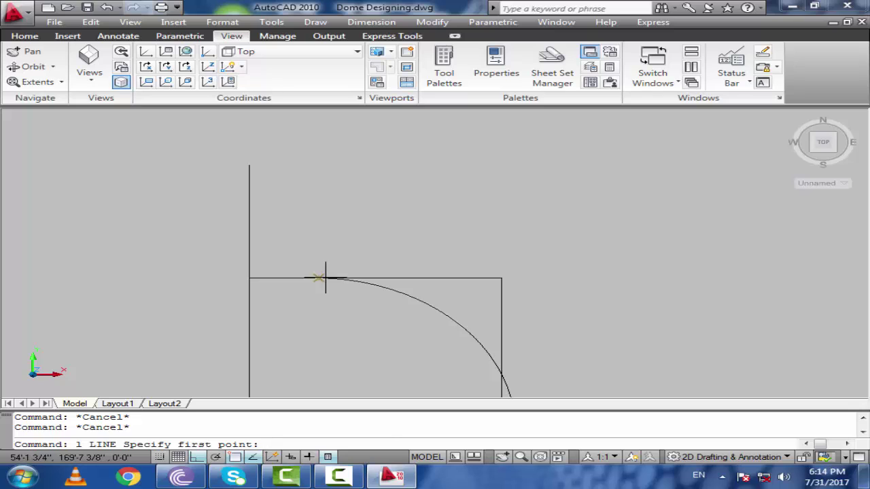
{"action": "left_click", "coordinate": [319, 277]}
{"action": "left_click", "coordinate": [249, 166]}
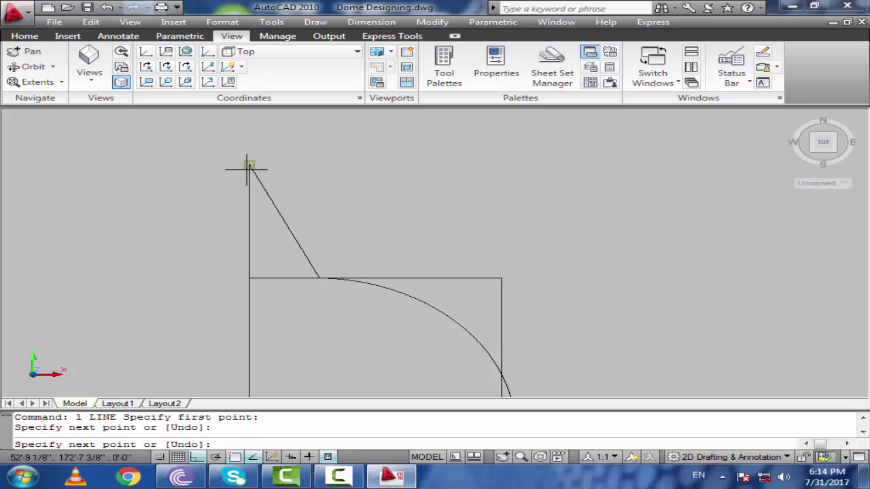
{"action": "key", "text": "Escape"}
{"action": "scroll", "coordinate": [354, 217], "scroll_direction": "down", "scroll_amount": 2}
{"action": "scroll", "coordinate": [641, 170], "scroll_direction": "down", "scroll_amount": 10}
{"action": "scroll", "coordinate": [333, 250], "scroll_direction": "up", "scroll_amount": 9}
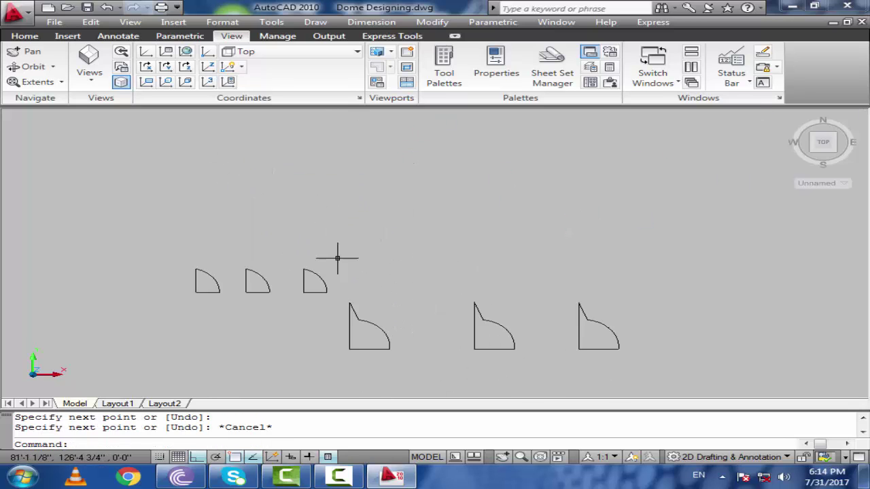
{"action": "scroll", "coordinate": [361, 313], "scroll_direction": "down", "scroll_amount": 3}
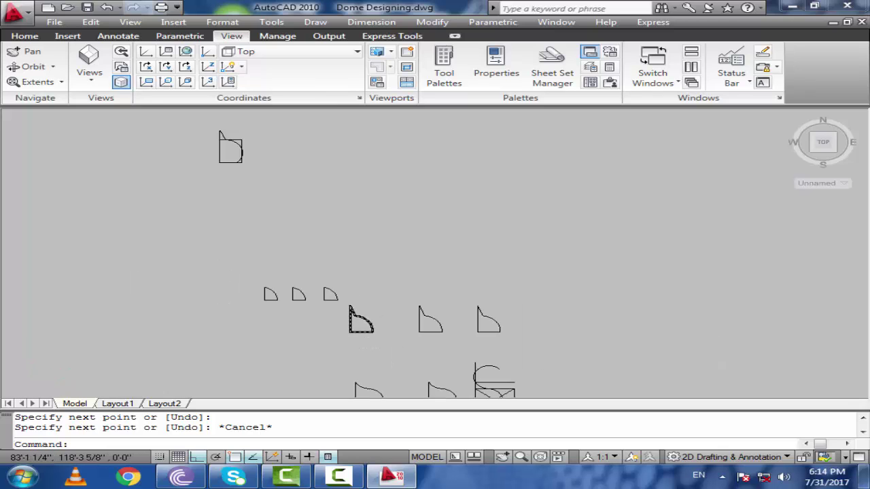
{"action": "middle_click_drag", "start_coordinate": [251, 216], "coordinate": [272, 290]}
{"action": "scroll", "coordinate": [258, 224], "scroll_direction": "up", "scroll_amount": 6}
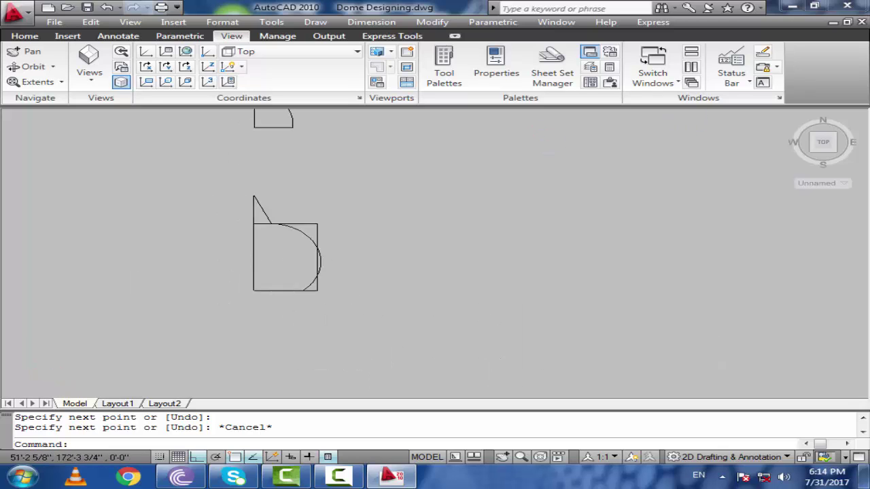
{"action": "left_click", "coordinate": [380, 246]}
{"action": "left_click", "coordinate": [282, 240]}
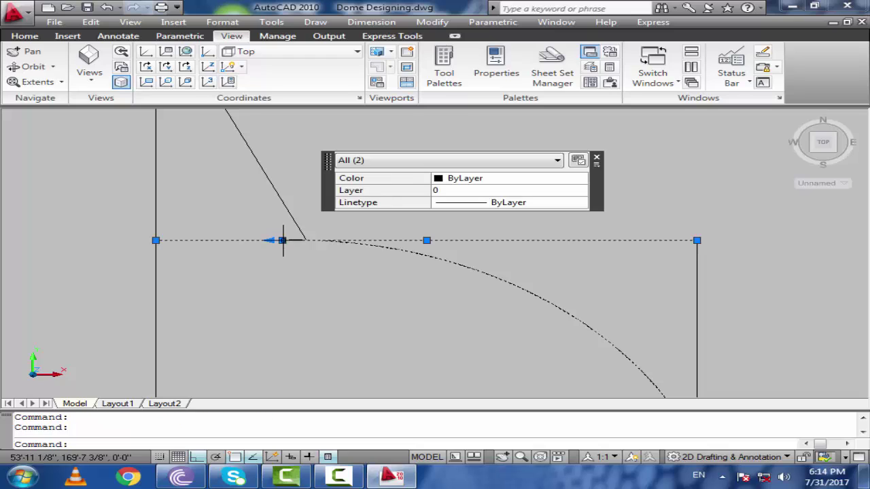
{"action": "key", "text": "Escape"}
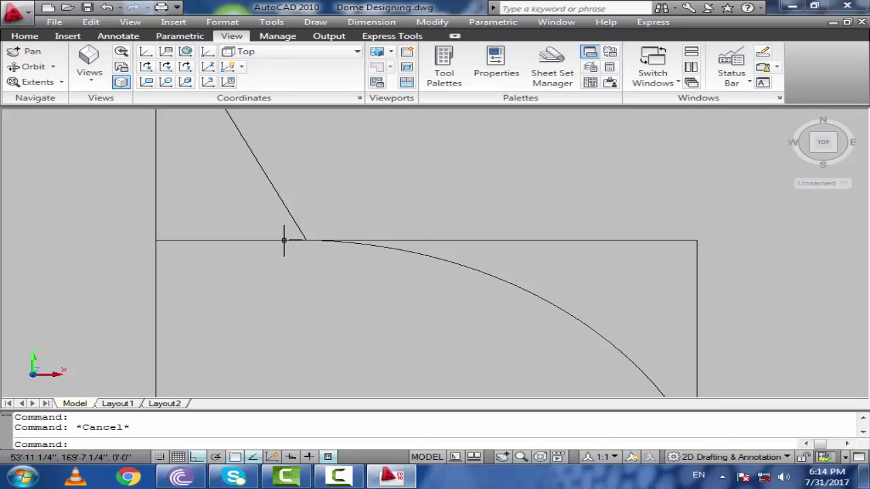
{"action": "left_click", "coordinate": [364, 243]}
{"action": "left_click", "coordinate": [282, 240]}
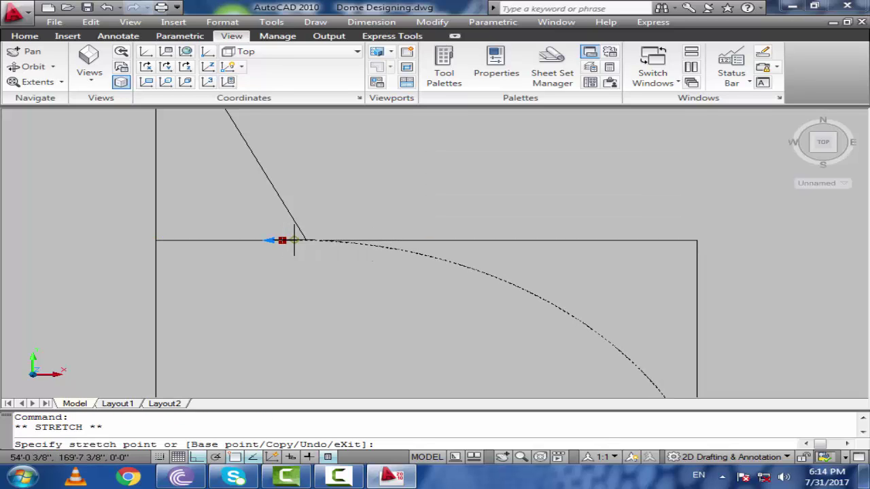
{"action": "key", "text": "Escape"}
Erase the rectangle's upper and right-hand lines, keeping the arc, spire, base and axis lines
{"action": "scroll", "coordinate": [292, 234], "scroll_direction": "down", "scroll_amount": 4}
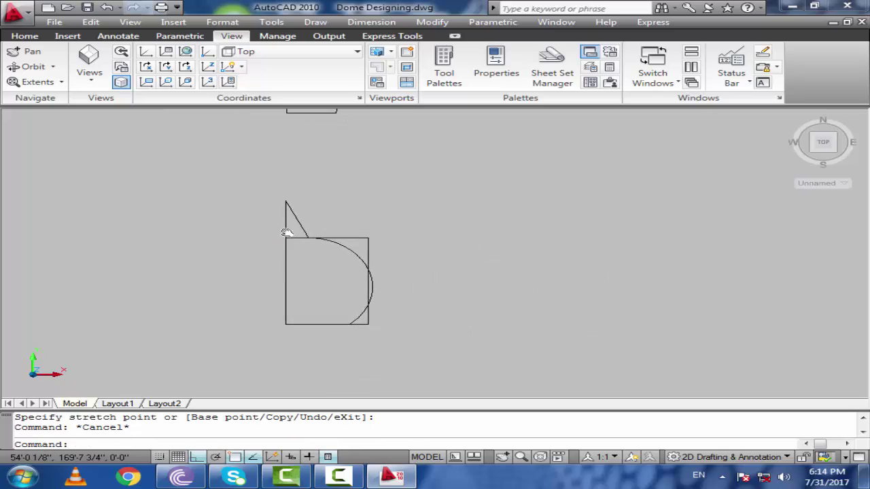
{"action": "left_click", "coordinate": [370, 222]}
{"action": "left_click", "coordinate": [346, 235]}
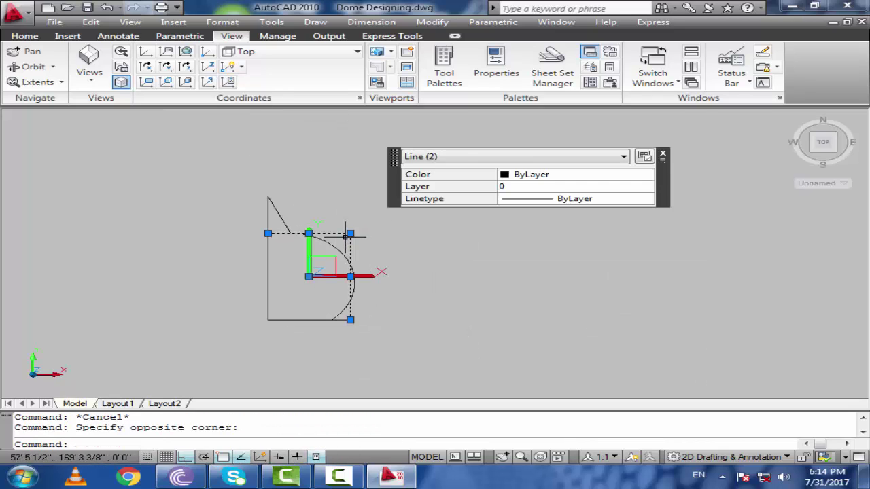
{"action": "key", "text": "Delete"}
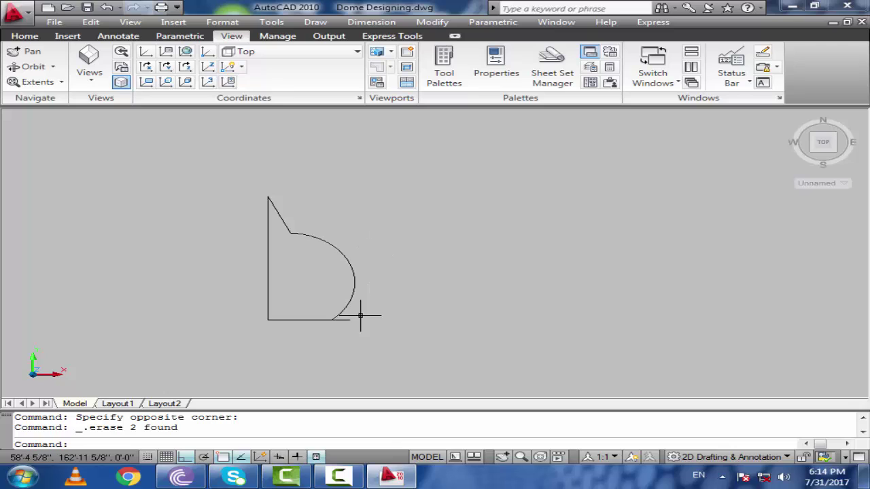
Trim the part of the base line that extends beyond the arc's lower end
{"action": "scroll", "coordinate": [361, 315], "scroll_direction": "up", "scroll_amount": 4}
{"action": "type", "text": "tr"}
{"action": "key", "text": "Return"}
{"action": "key", "text": "Return"}
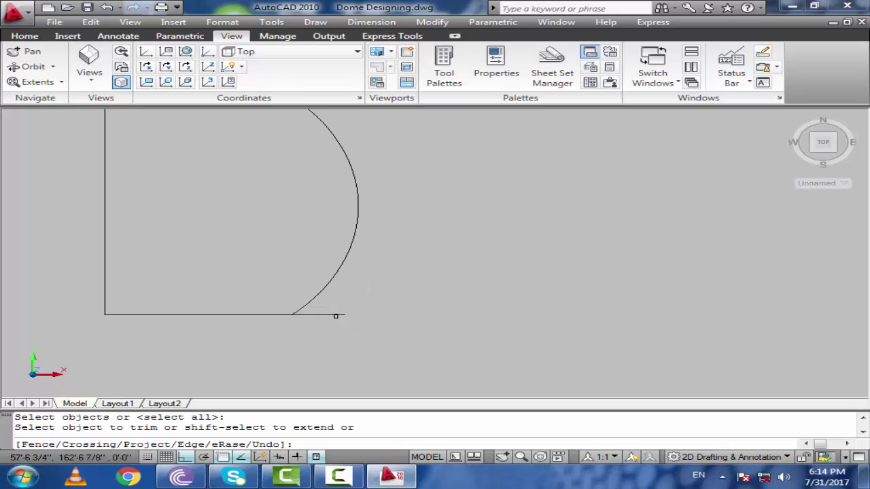
{"action": "left_click", "coordinate": [314, 314]}
{"action": "scroll", "coordinate": [344, 292], "scroll_direction": "down", "scroll_amount": 5}
{"action": "key", "text": "Return"}
{"action": "scroll", "coordinate": [344, 292], "scroll_direction": "down", "scroll_amount": 5}
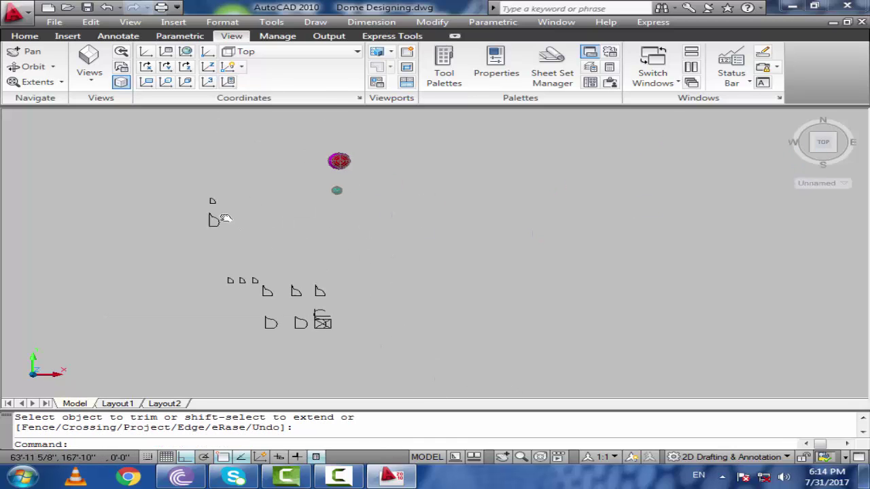
{"action": "scroll", "coordinate": [275, 299], "scroll_direction": "up", "scroll_amount": 6}
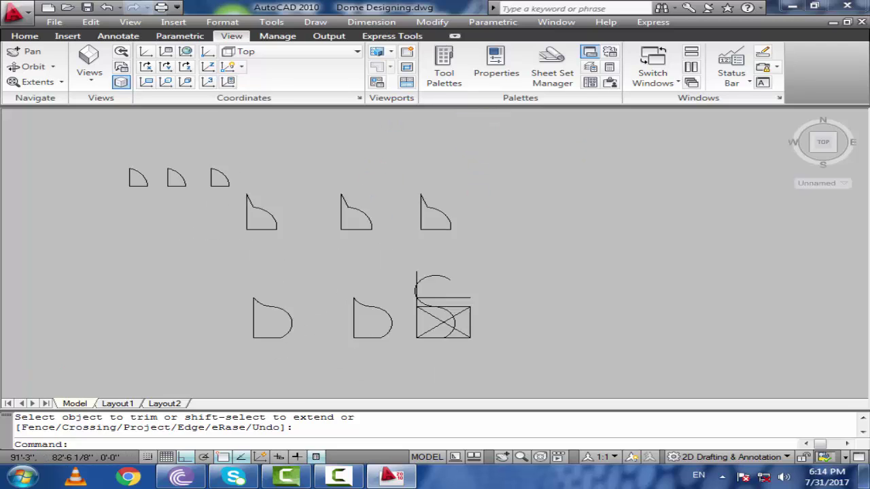
{"action": "scroll", "coordinate": [275, 289], "scroll_direction": "down", "scroll_amount": 6}
{"action": "middle_click_drag", "start_coordinate": [344, 123], "coordinate": [373, 199]}
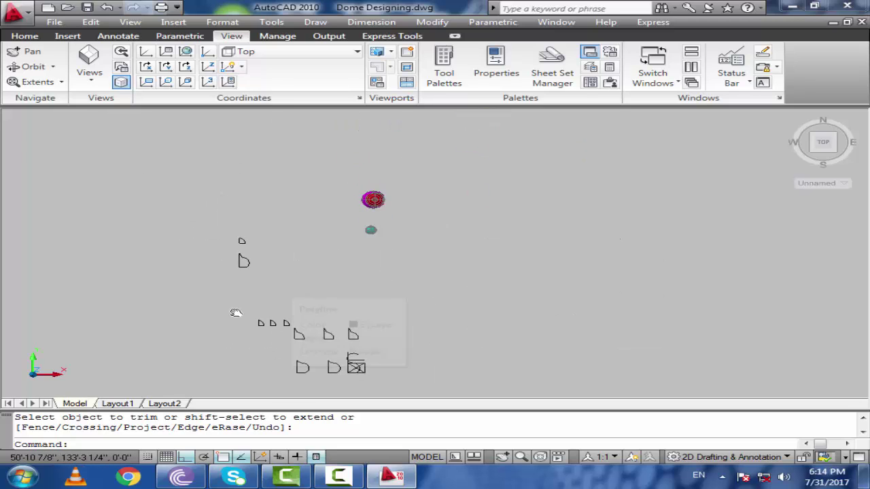
{"action": "scroll", "coordinate": [233, 284], "scroll_direction": "up", "scroll_amount": 5}
{"action": "key", "text": "Return"}
{"action": "left_click", "coordinate": [246, 266]}
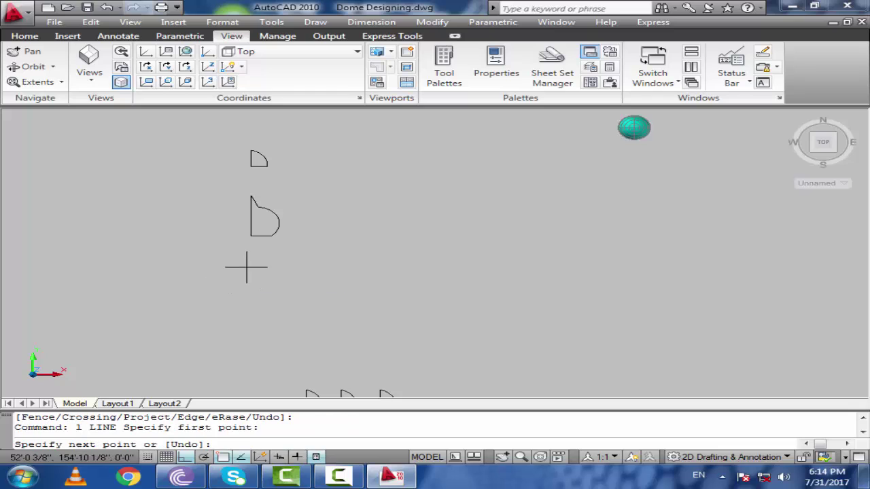
{"action": "scroll", "coordinate": [243, 317], "scroll_direction": "up", "scroll_amount": 3}
{"action": "type", "text": "77"}
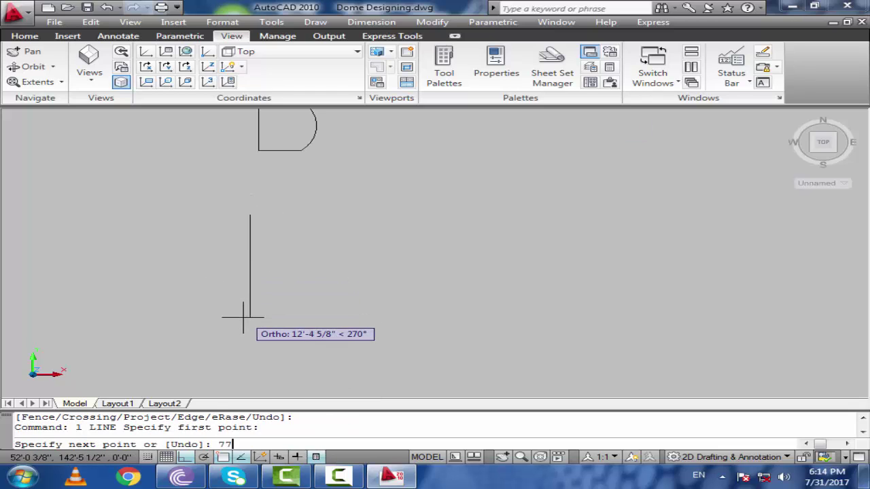
{"action": "type", "text": "'"}
{"action": "key", "text": "Return"}
{"action": "scroll", "coordinate": [264, 198], "scroll_direction": "down", "scroll_amount": 3}
{"action": "key", "text": "Escape"}
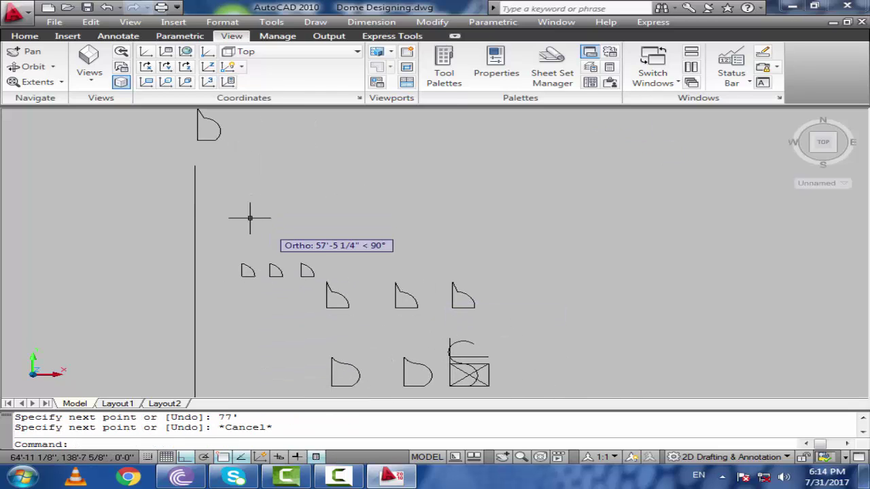
{"action": "left_click", "coordinate": [246, 218]}
{"action": "left_click", "coordinate": [117, 235]}
{"action": "key", "text": "Delete"}
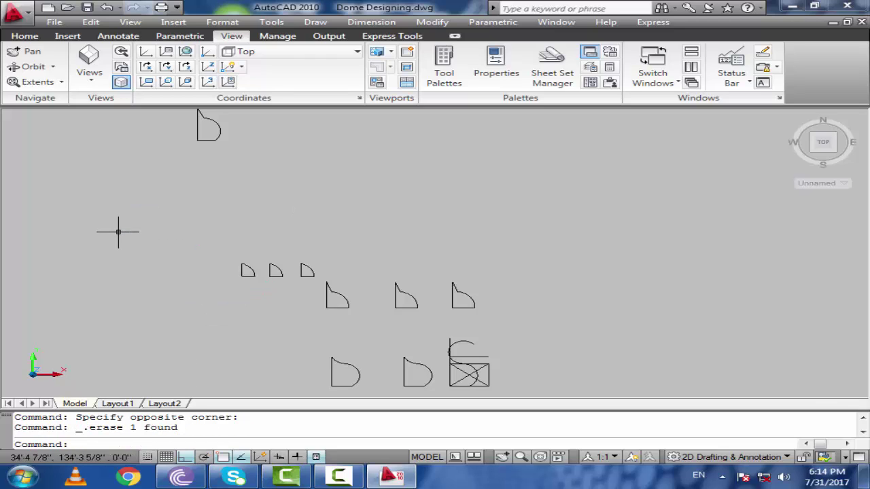
Draw a closed right triangle in the empty area beside the dome profiles, with a 7' vertical side and a 5' base
{"action": "type", "text": "l"}
{"action": "key", "text": "Return"}
{"action": "left_click", "coordinate": [99, 172]}
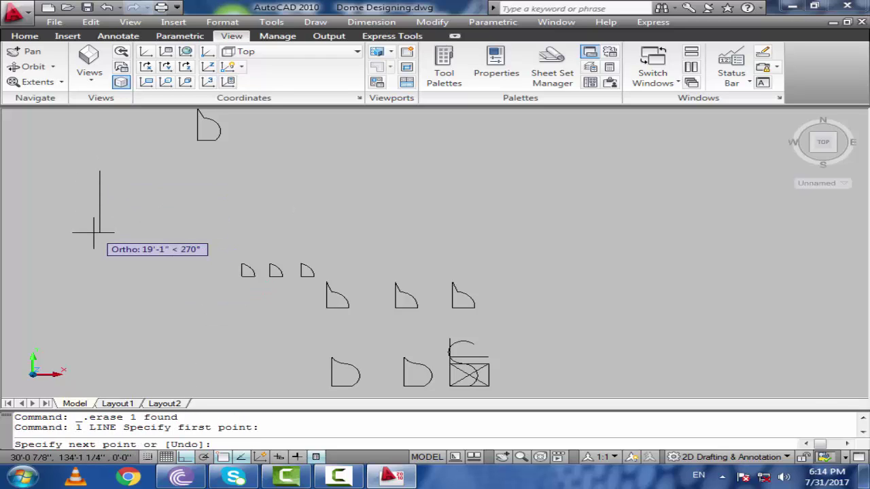
{"action": "type", "text": "7'"}
{"action": "key", "text": "Return"}
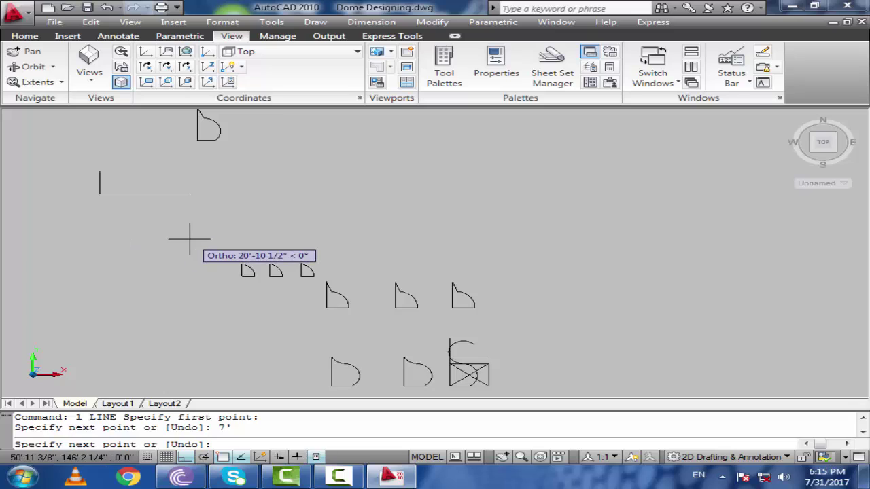
{"action": "type", "text": "5'"}
{"action": "key", "text": "Return"}
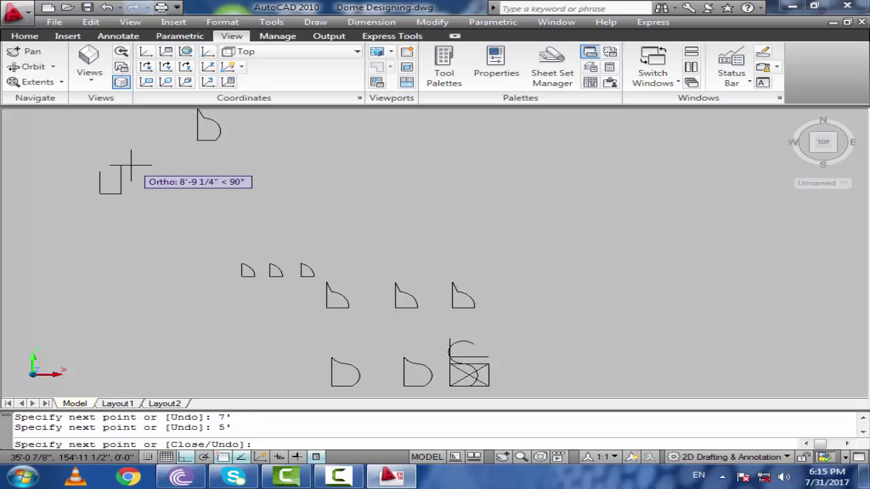
{"action": "type", "text": "'"}
{"action": "key", "text": "Return"}
{"action": "type", "text": "c"}
{"action": "key", "text": "Return"}
Draw a 7' vertical line upward from the triangle's lower-right corner
{"action": "scroll", "coordinate": [97, 166], "scroll_direction": "up", "scroll_amount": 2}
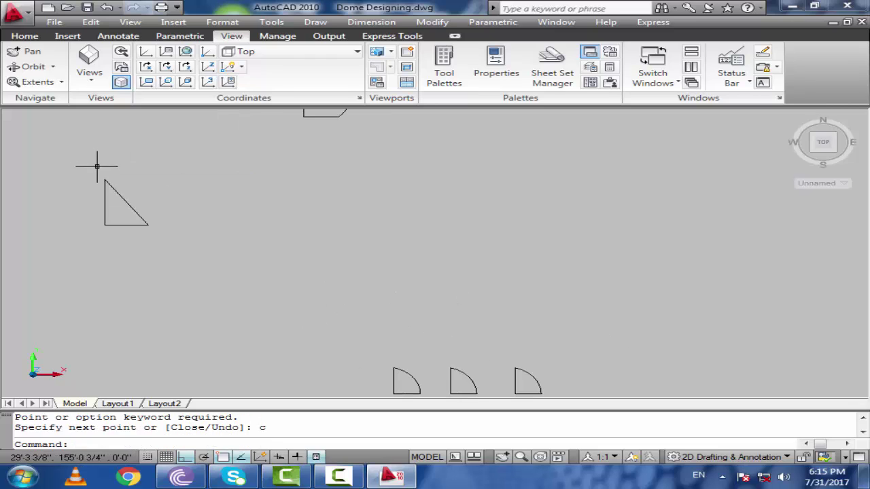
{"action": "left_click", "coordinate": [126, 203]}
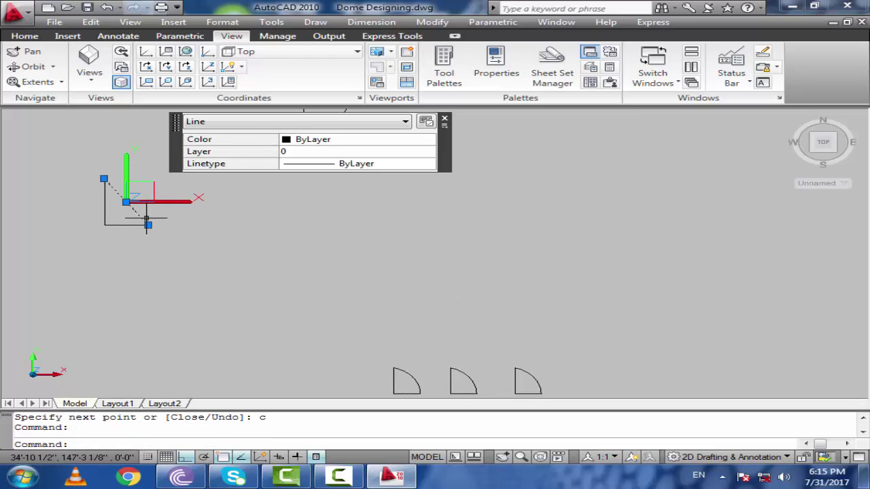
{"action": "key", "text": "Return"}
{"action": "left_click", "coordinate": [148, 224]}
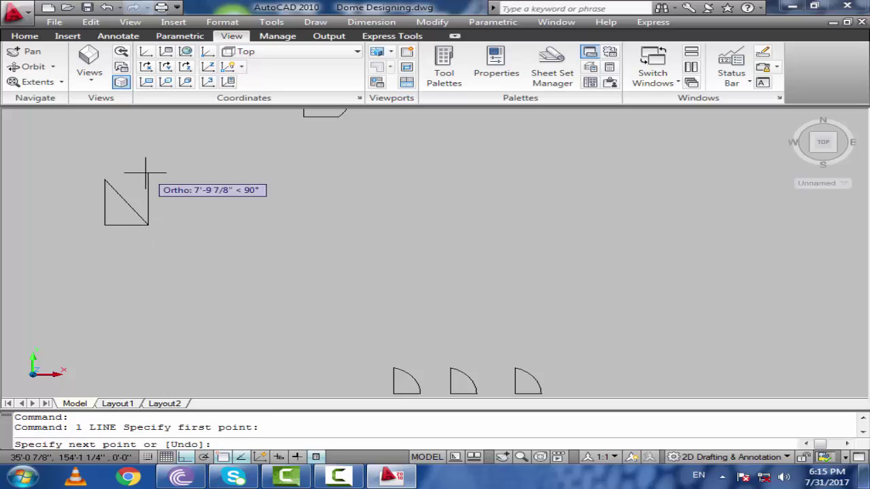
{"action": "type", "text": "'"}
{"action": "key", "text": "Return"}
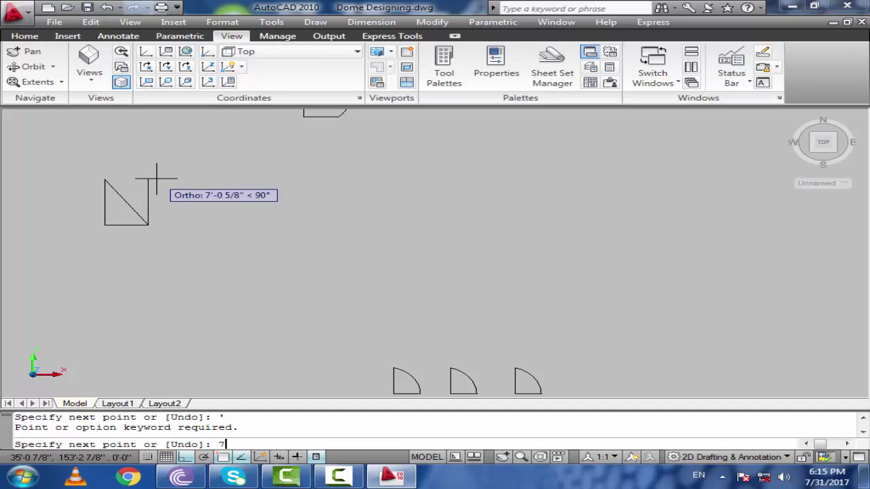
{"action": "type", "text": "7'"}
{"action": "key", "text": "Return"}
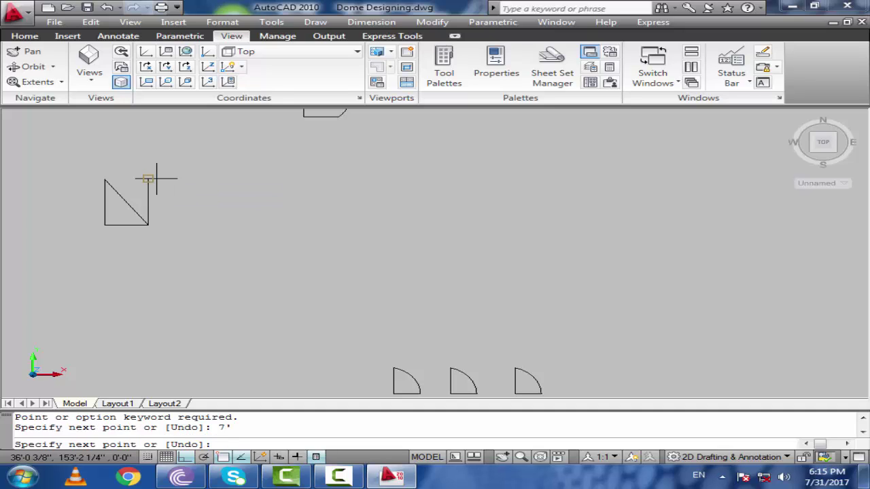
Close the rectangle with a line from the 7' line's top to the upper-left corner, and erase the diagonal
{"action": "type", "text": "c"}
{"action": "key", "text": "Return"}
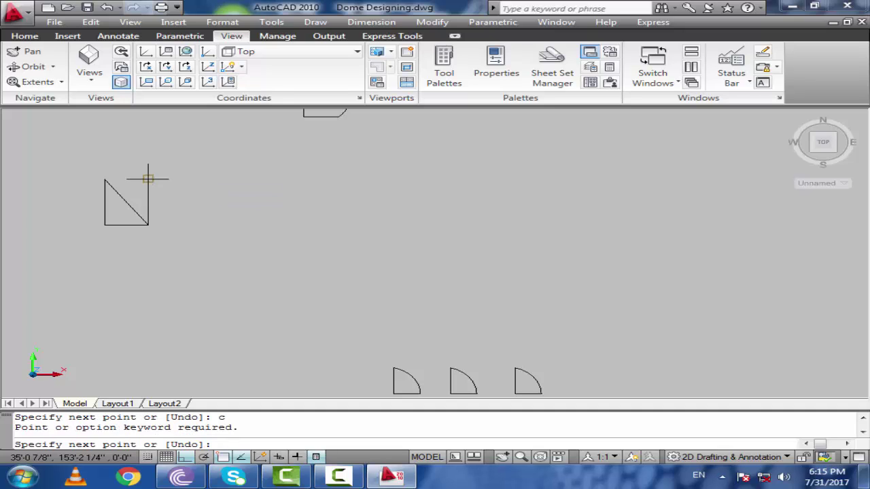
{"action": "left_click", "coordinate": [110, 181]}
{"action": "key", "text": "Escape"}
{"action": "left_click", "coordinate": [119, 193]}
{"action": "key", "text": "Delete"}
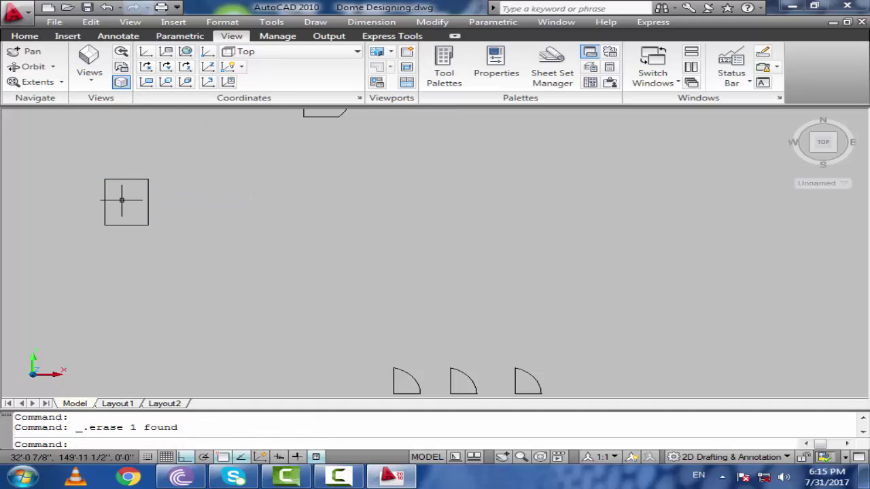
{"action": "scroll", "coordinate": [114, 186], "scroll_direction": "up", "scroll_amount": 4}
{"action": "type", "text": "a"}
{"action": "key", "text": "Return"}
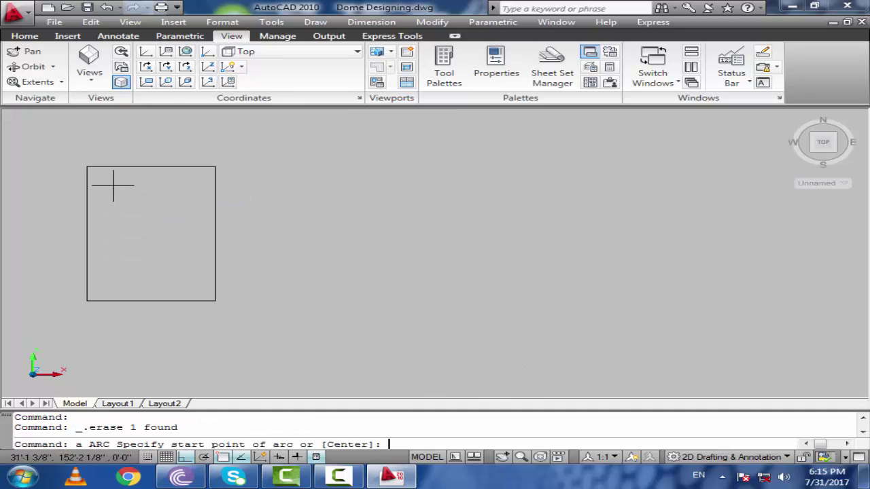
{"action": "scroll", "coordinate": [214, 241], "scroll_direction": "down", "scroll_amount": 10}
{"action": "middle_click_drag", "start_coordinate": [431, 129], "coordinate": [415, 87]}
{"action": "right_click", "coordinate": [295, 258]}
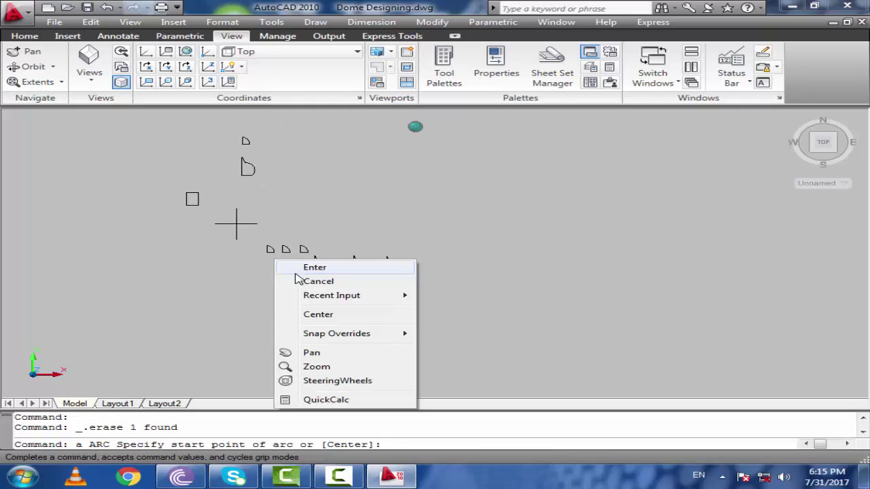
{"action": "left_click", "coordinate": [249, 247]}
{"action": "scroll", "coordinate": [314, 324], "scroll_direction": "up", "scroll_amount": 6}
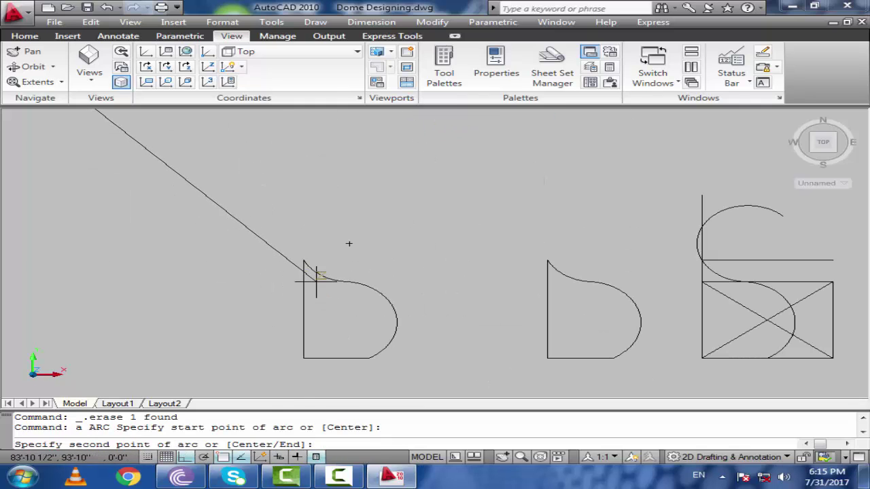
{"action": "key", "text": "Escape"}
{"action": "scroll", "coordinate": [185, 252], "scroll_direction": "down", "scroll_amount": 10}
{"action": "right_click", "coordinate": [197, 225]}
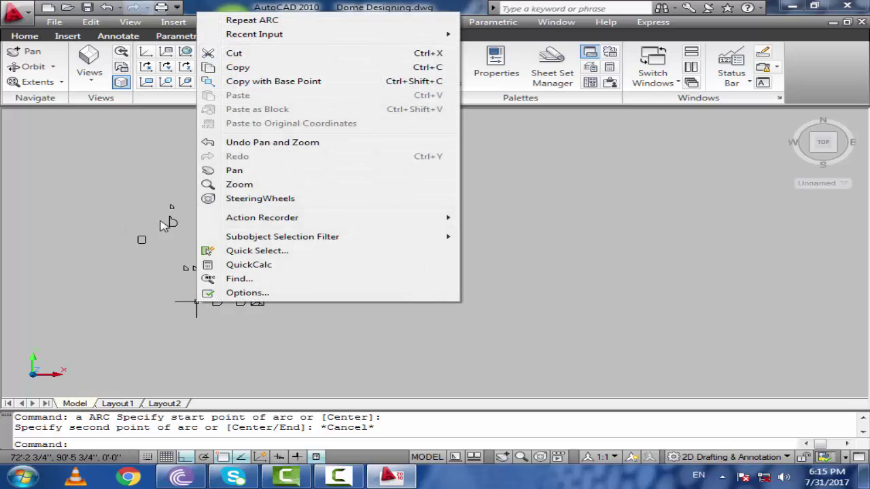
{"action": "left_click", "coordinate": [107, 252]}
{"action": "left_click", "coordinate": [102, 248]}
Draw a three-point arc from the rectangle's upper line, bulging past its right-hand line, to end on the base line
{"action": "scroll", "coordinate": [136, 242], "scroll_direction": "up", "scroll_amount": 10}
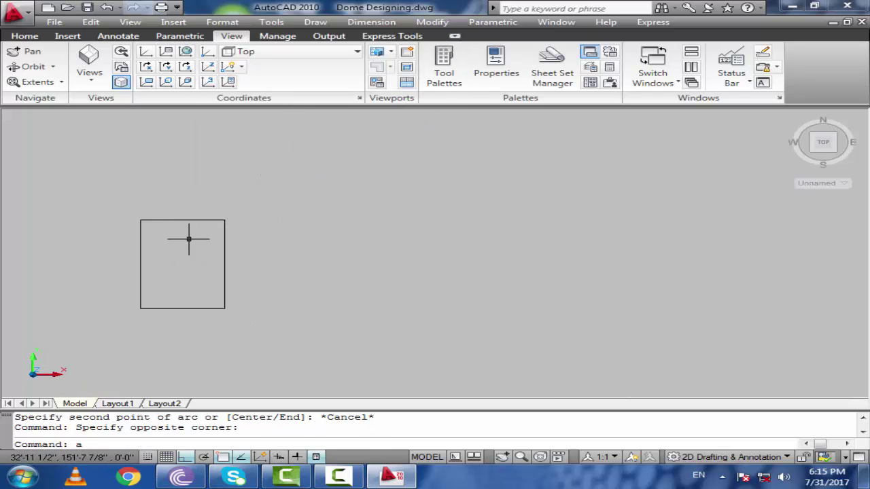
{"action": "type", "text": "a"}
{"action": "key", "text": "Return"}
{"action": "left_click", "coordinate": [170, 219]}
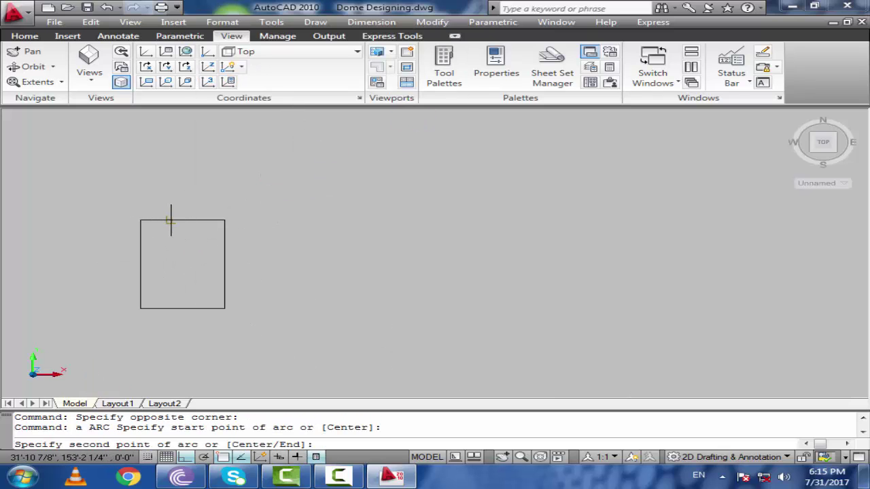
{"action": "left_click", "coordinate": [253, 253]}
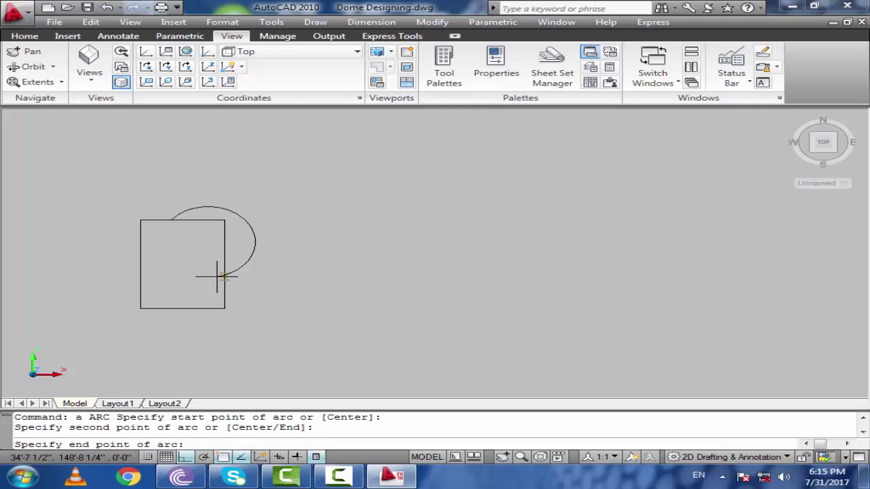
{"action": "left_click", "coordinate": [184, 308]}
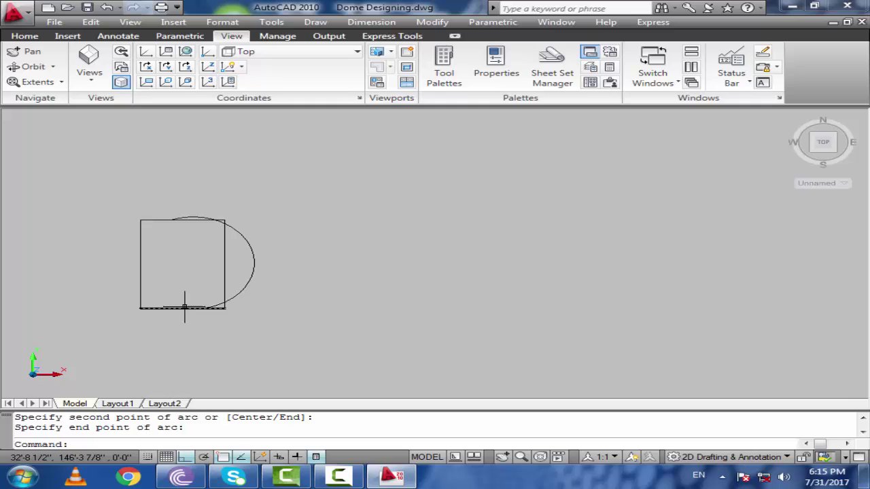
Stretch the arc's upper end along the rectangle's upper line, closer to the upper-left corner
{"action": "left_click", "coordinate": [198, 212]}
{"action": "left_click", "coordinate": [188, 217]}
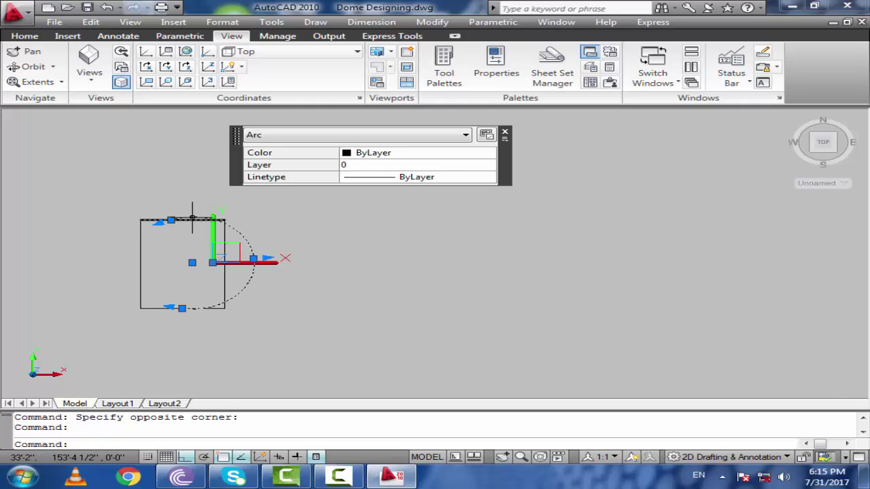
{"action": "scroll", "coordinate": [192, 220], "scroll_direction": "up", "scroll_amount": 6}
{"action": "left_click", "coordinate": [147, 219]}
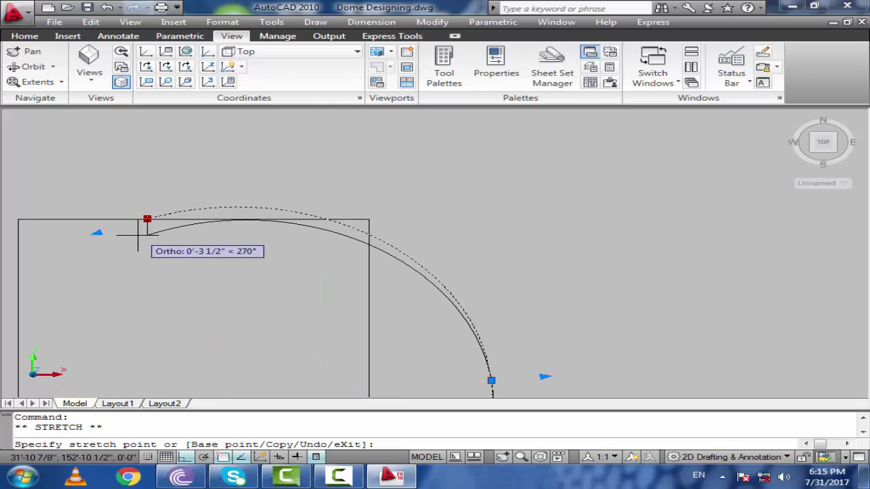
{"action": "left_click", "coordinate": [107, 220]}
{"action": "middle_click_drag", "start_coordinate": [358, 256], "coordinate": [315, 227]}
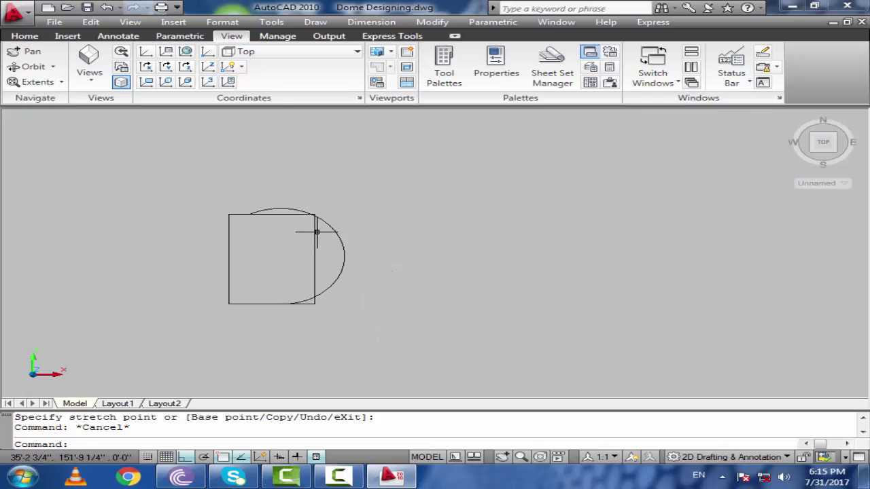
Stretch the arc's lower end straight down to well below the rectangle's base line
{"action": "left_click", "coordinate": [334, 238]}
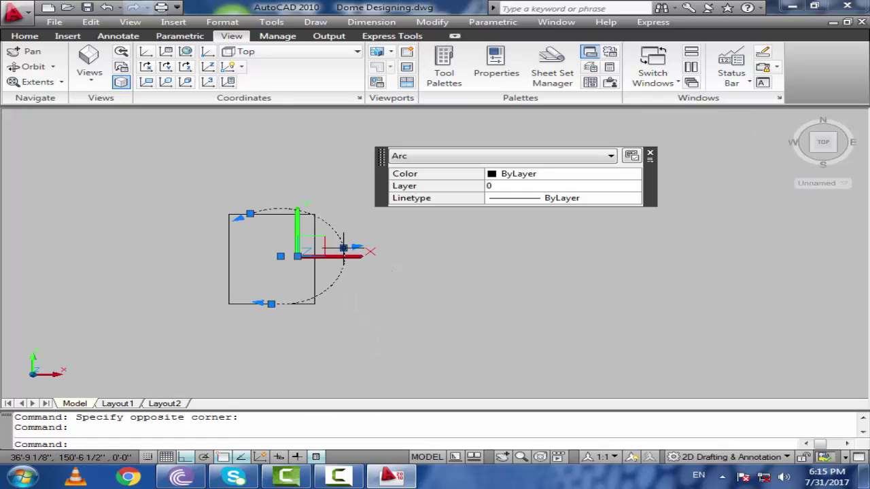
{"action": "left_click", "coordinate": [271, 304]}
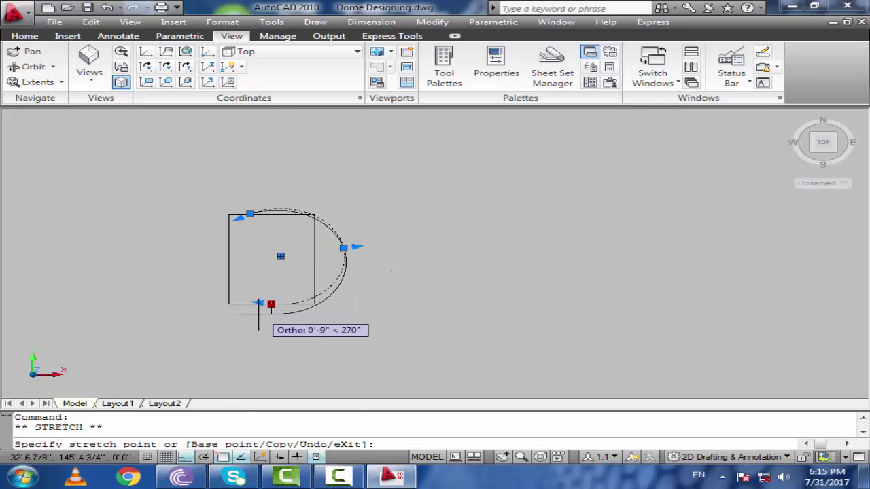
{"action": "left_click", "coordinate": [286, 371]}
{"action": "key", "text": "Escape"}
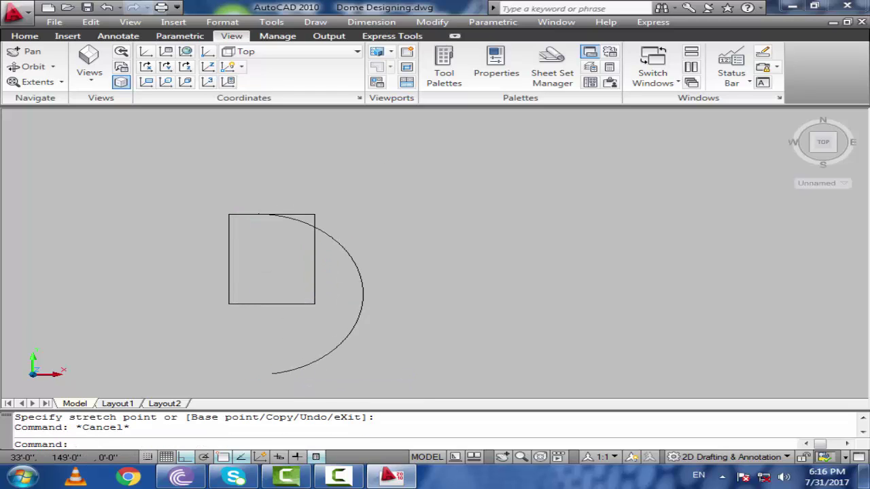
Extend the rectangle's base line to the arc
{"action": "type", "text": "ex"}
{"action": "key", "text": "Return"}
{"action": "key", "text": "Return"}
{"action": "left_click", "coordinate": [283, 274]}
{"action": "left_click", "coordinate": [250, 329]}
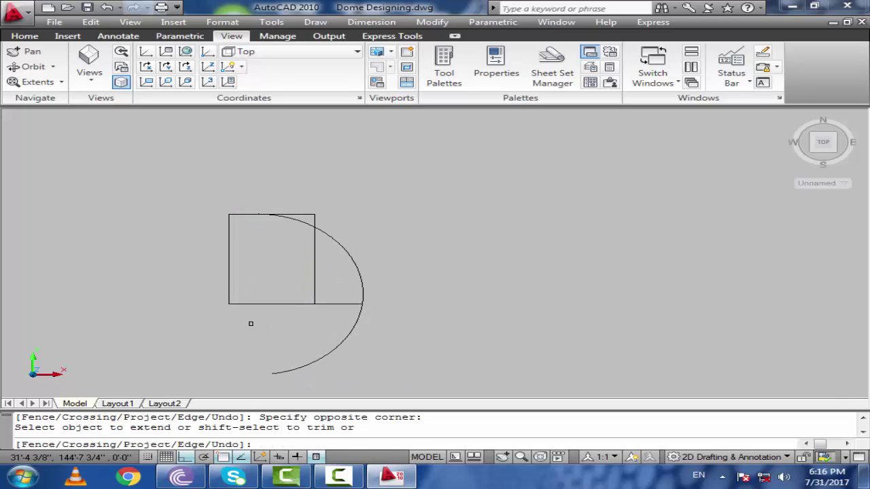
{"action": "key", "text": "Return"}
{"action": "scroll", "coordinate": [393, 286], "scroll_direction": "down", "scroll_amount": 5}
{"action": "scroll", "coordinate": [469, 381], "scroll_direction": "up", "scroll_amount": 3}
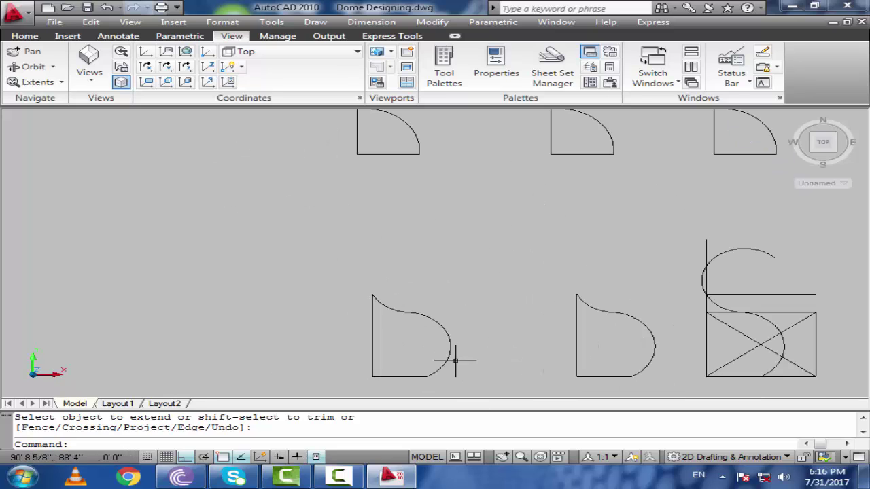
{"action": "scroll", "coordinate": [419, 331], "scroll_direction": "down", "scroll_amount": 5}
{"action": "scroll", "coordinate": [266, 238], "scroll_direction": "up", "scroll_amount": 2}
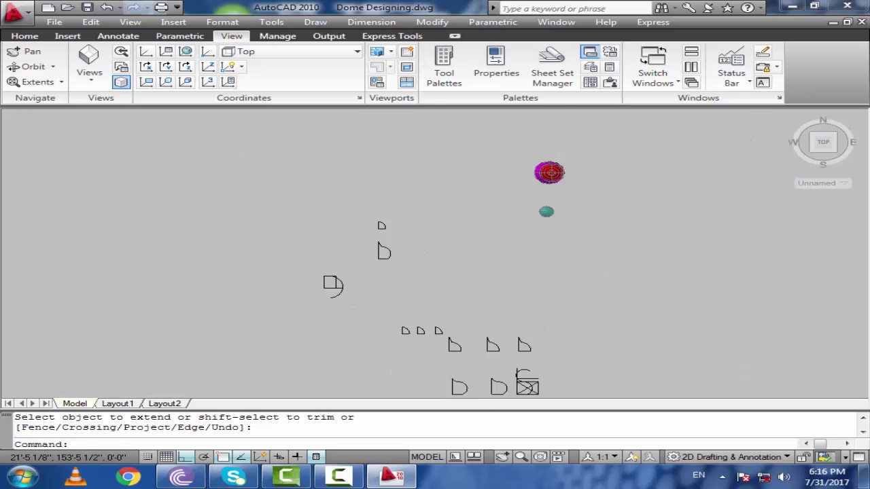
{"action": "scroll", "coordinate": [316, 281], "scroll_direction": "up", "scroll_amount": 5}
{"action": "left_click", "coordinate": [428, 287]}
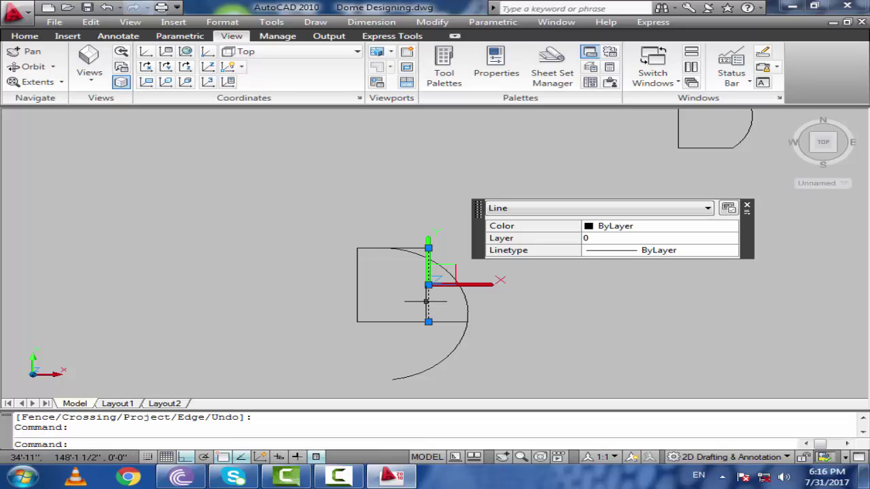
{"action": "key", "text": "Escape"}
{"action": "type", "text": "o"}
{"action": "key", "text": "Return"}
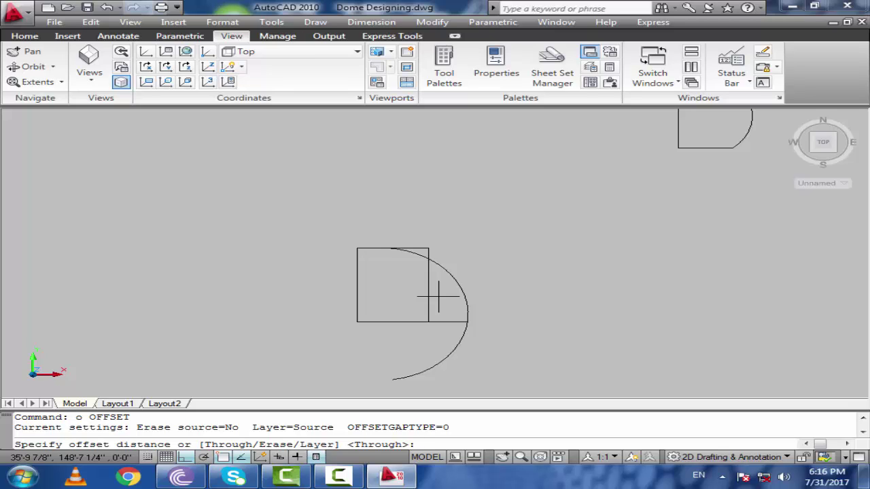
{"action": "key", "text": "Return"}
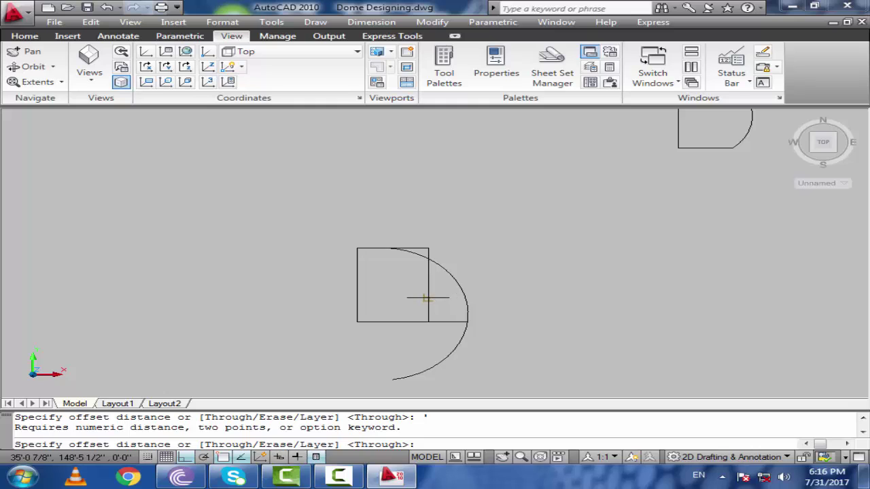
{"action": "key", "text": "Escape"}
Offset the rectangle's right-hand line 4' outward, beyond the arc
{"action": "type", "text": "o"}
{"action": "key", "text": "Return"}
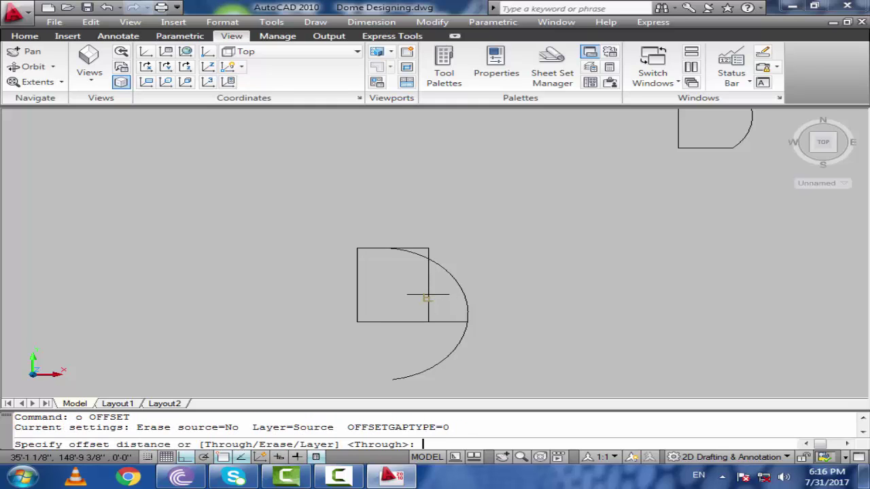
{"action": "type", "text": "4'"}
{"action": "key", "text": "Return"}
{"action": "left_click", "coordinate": [428, 295]}
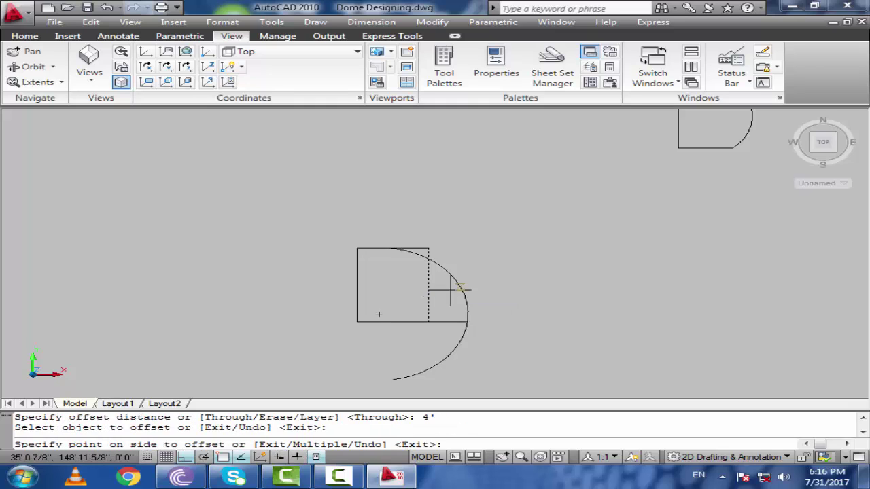
{"action": "left_click", "coordinate": [489, 284]}
{"action": "key", "text": "Return"}
{"action": "left_click", "coordinate": [467, 294]}
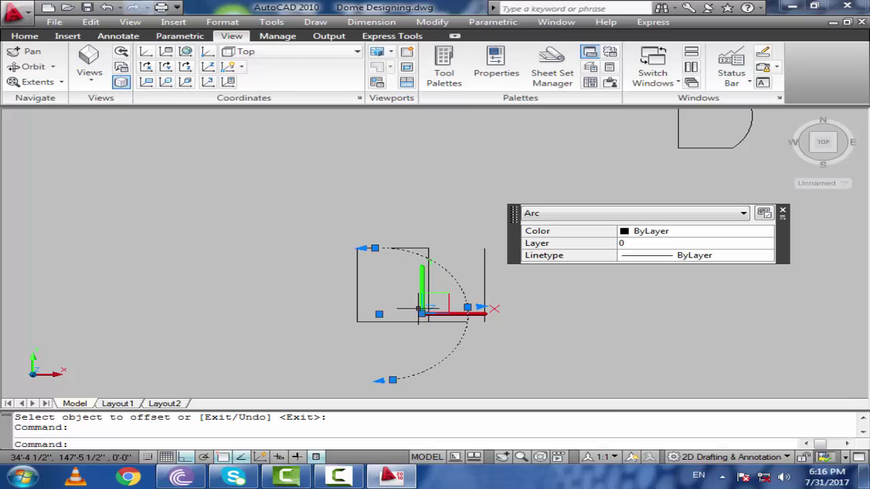
{"action": "left_click", "coordinate": [419, 310]}
{"action": "key", "text": "Escape"}
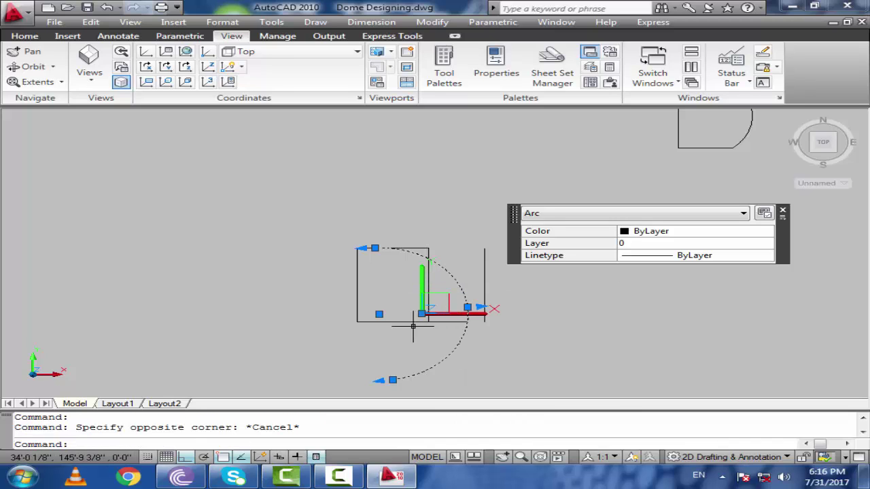
{"action": "scroll", "coordinate": [377, 320], "scroll_direction": "down", "scroll_amount": 3}
{"action": "key", "text": "Escape"}
{"action": "key", "text": "Escape"}
{"action": "scroll", "coordinate": [378, 319], "scroll_direction": "up", "scroll_amount": 5}
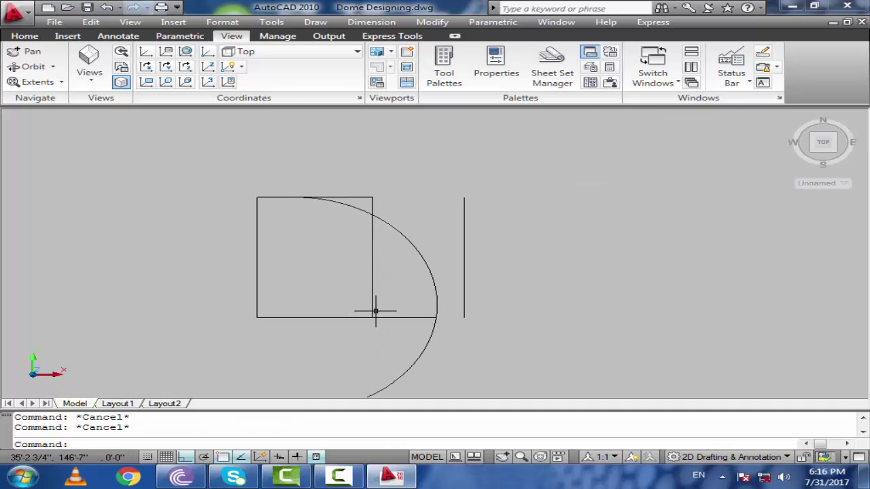
Extend the rectangle's base line and upper line to the offset vertical line
{"action": "type", "text": "ex"}
{"action": "key", "text": "Return"}
{"action": "key", "text": "Return"}
{"action": "left_click", "coordinate": [320, 317]}
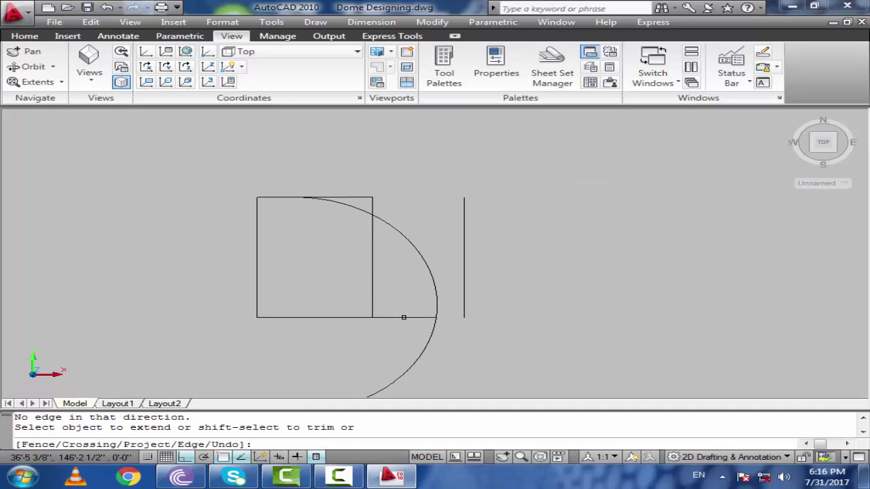
{"action": "left_click", "coordinate": [404, 317]}
{"action": "left_click", "coordinate": [354, 197]}
{"action": "key", "text": "Return"}
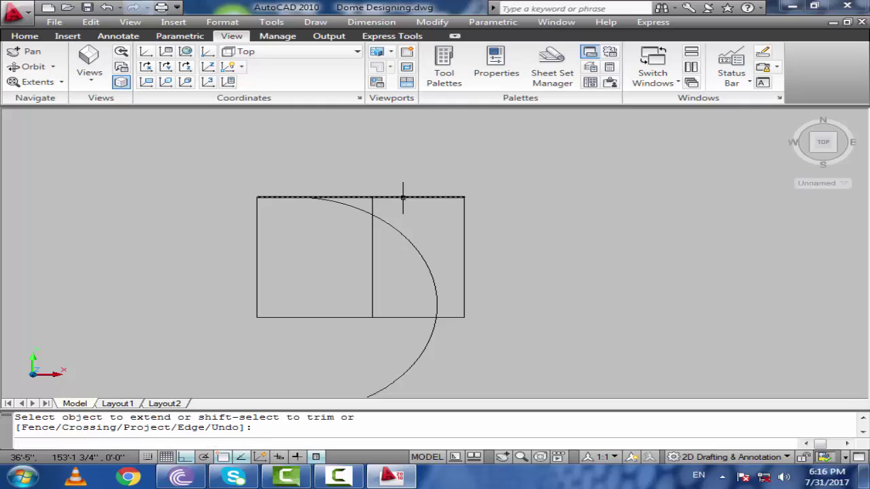
Erase the large arc from the dome construction
{"action": "type", "text": "x"}
{"action": "key", "text": "Return"}
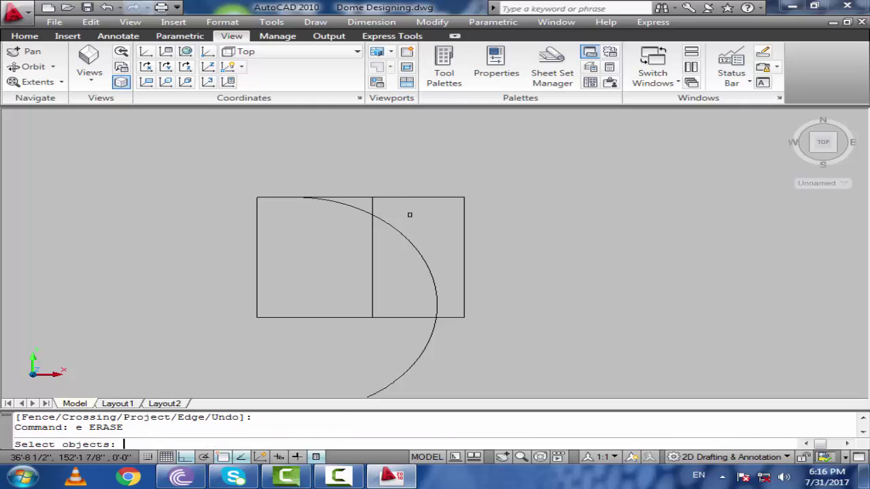
{"action": "left_click", "coordinate": [409, 215]}
{"action": "left_click", "coordinate": [373, 247]}
{"action": "key", "text": "Return"}
Erase the inner vertical line dividing the widened rectangle
{"action": "left_click", "coordinate": [387, 246]}
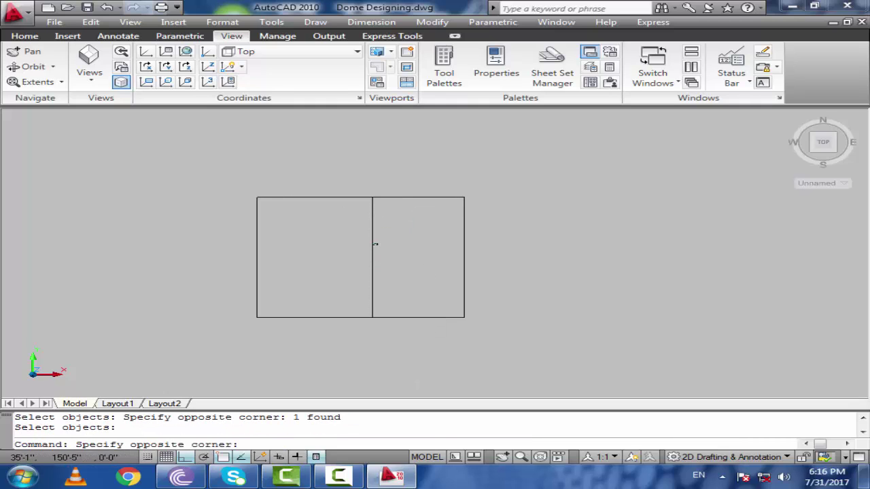
{"action": "left_click", "coordinate": [357, 250]}
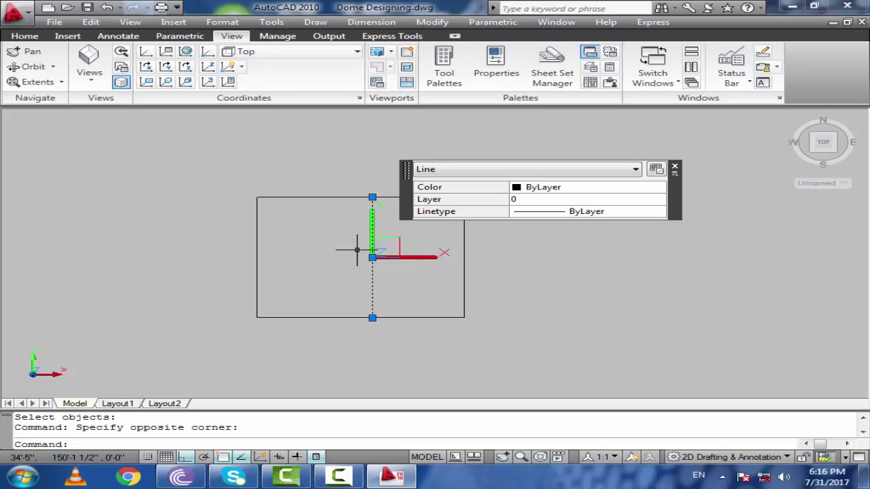
{"action": "key", "text": "Escape"}
{"action": "type", "text": "e"}
{"action": "key", "text": "Return"}
{"action": "left_click", "coordinate": [356, 249]}
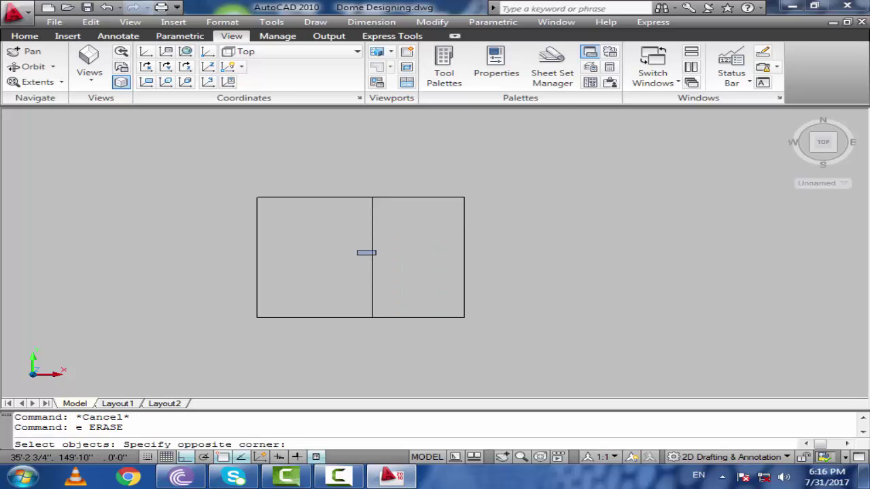
{"action": "left_click", "coordinate": [378, 258]}
{"action": "left_click", "coordinate": [377, 259]}
{"action": "left_click", "coordinate": [357, 268]}
{"action": "key", "text": "Return"}
Draw a three-point arc from the rectangle's upper line, bulging outward and ending on the base line
{"action": "type", "text": "a"}
{"action": "key", "text": "Return"}
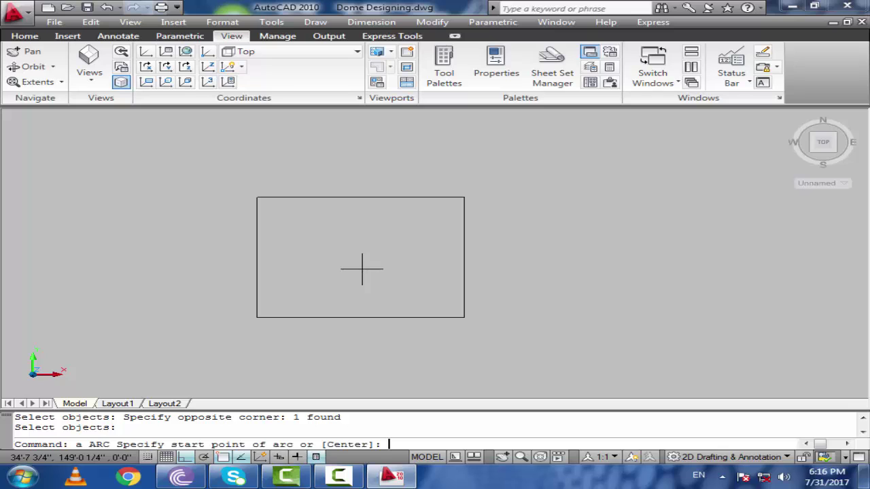
{"action": "left_click", "coordinate": [304, 197]}
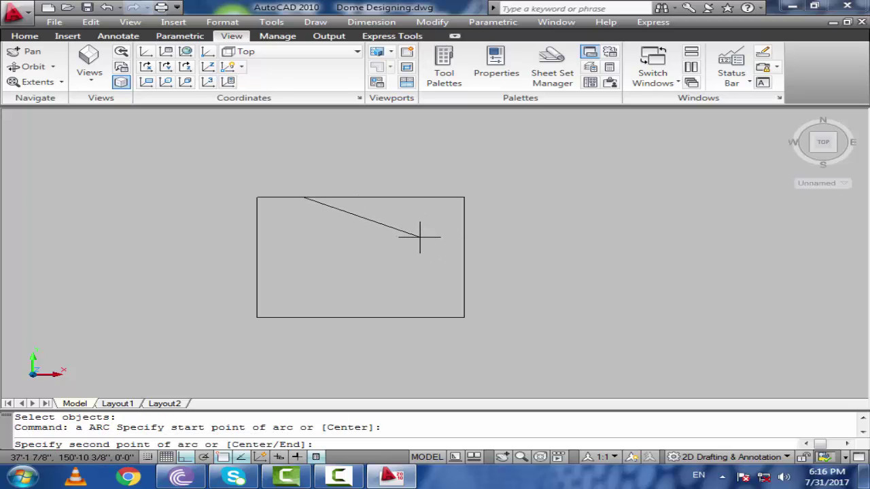
{"action": "left_click", "coordinate": [420, 238]}
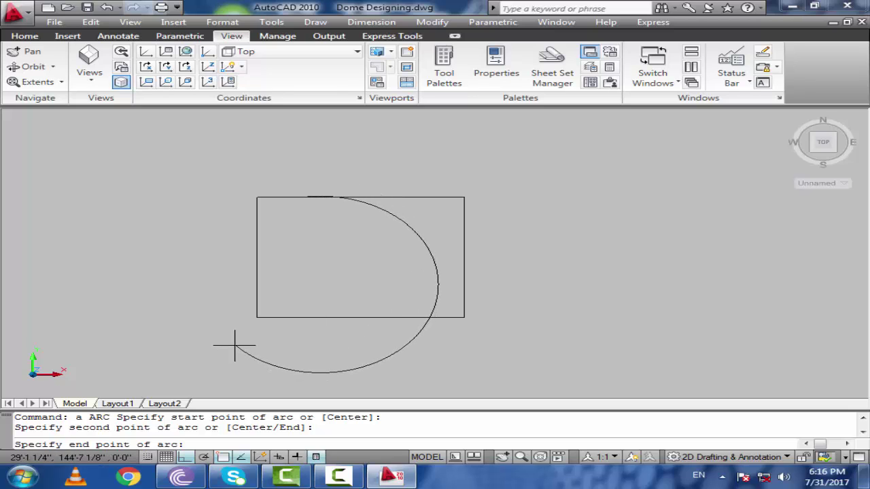
{"action": "left_click", "coordinate": [361, 318]}
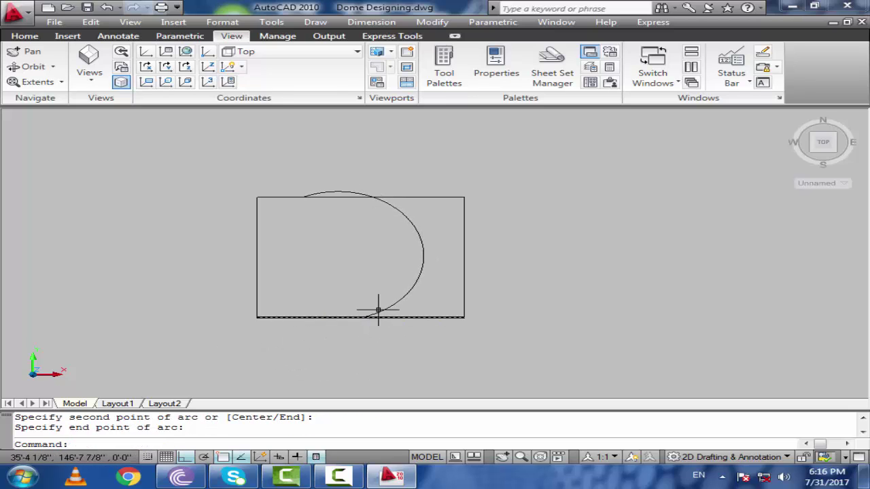
Stretch the arc's midpoint inward to flatten the bulge below the rectangle's upper line
{"action": "left_click", "coordinate": [418, 234]}
{"action": "left_click", "coordinate": [419, 234]}
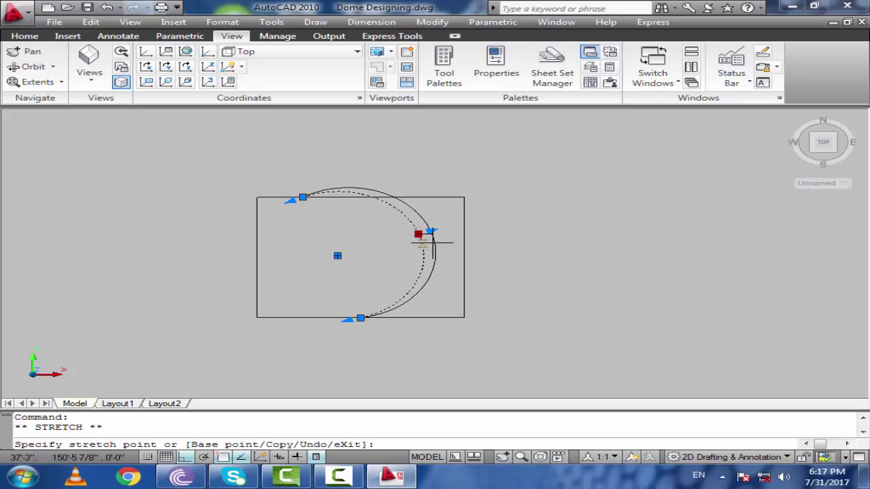
{"action": "left_click", "coordinate": [381, 238]}
{"action": "key", "text": "Escape"}
Draw a 3' vertical line upward from the rectangle's upper-left corner
{"action": "scroll", "coordinate": [262, 197], "scroll_direction": "up", "scroll_amount": 2}
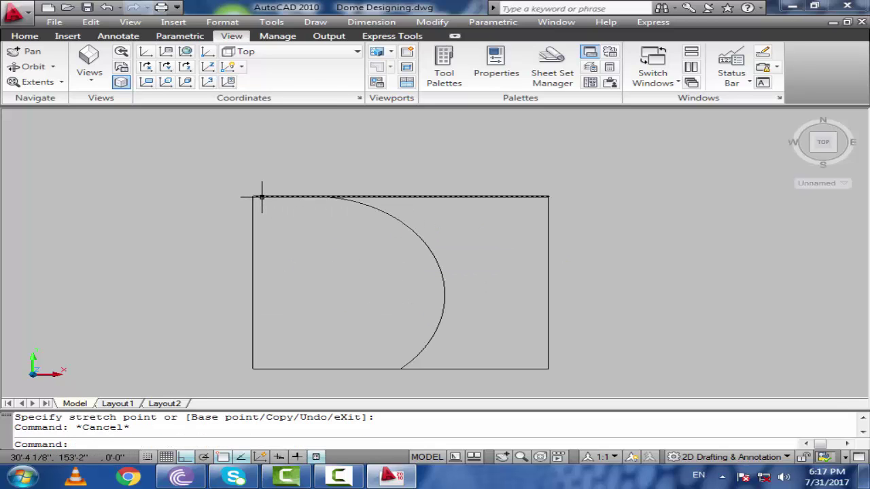
{"action": "type", "text": "l"}
{"action": "key", "text": "Return"}
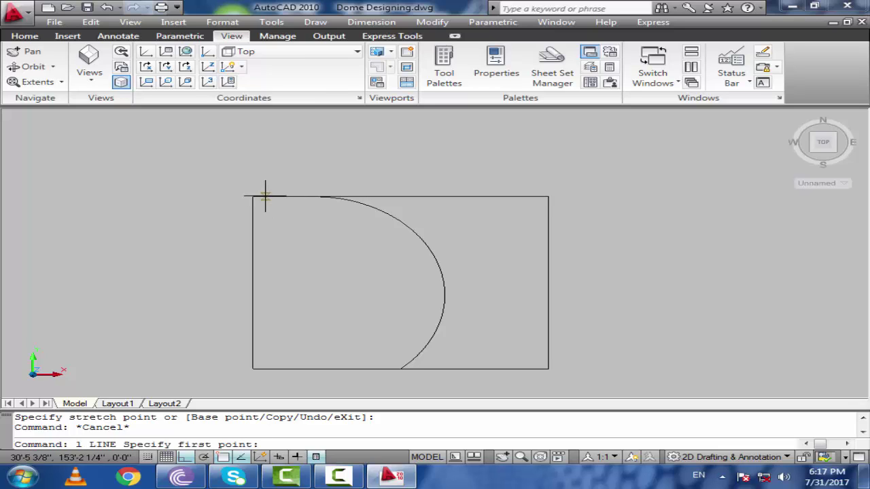
{"action": "left_click", "coordinate": [253, 198]}
{"action": "type", "text": "3'"}
{"action": "key", "text": "Return"}
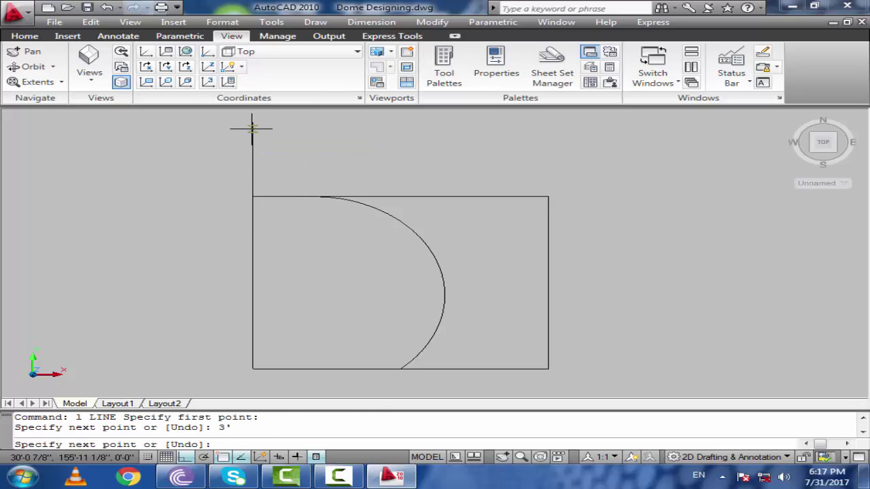
{"action": "middle_click_drag", "start_coordinate": [345, 171], "coordinate": [343, 196]}
{"action": "key", "text": "Return"}
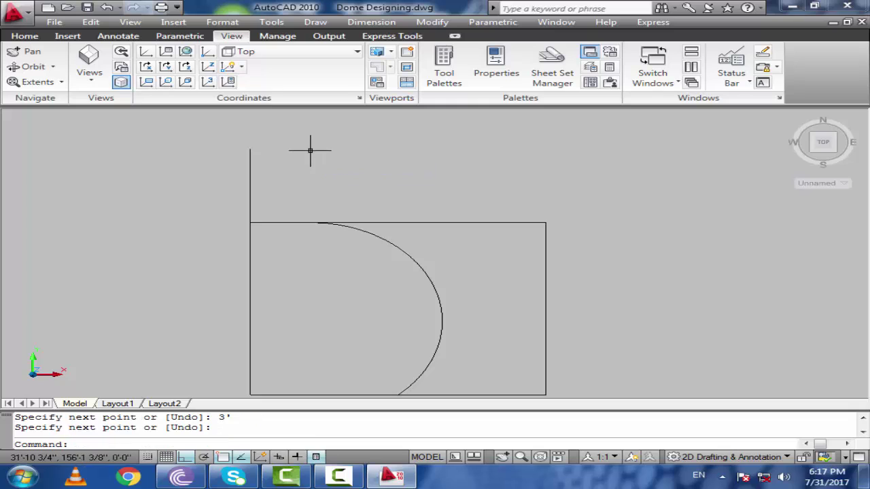
Draw a three-point arc from the dome arc's upper end through the tip of the 3' line and beyond
{"action": "type", "text": "a"}
{"action": "key", "text": "Return"}
{"action": "left_click", "coordinate": [316, 223]}
{"action": "left_click", "coordinate": [249, 149]}
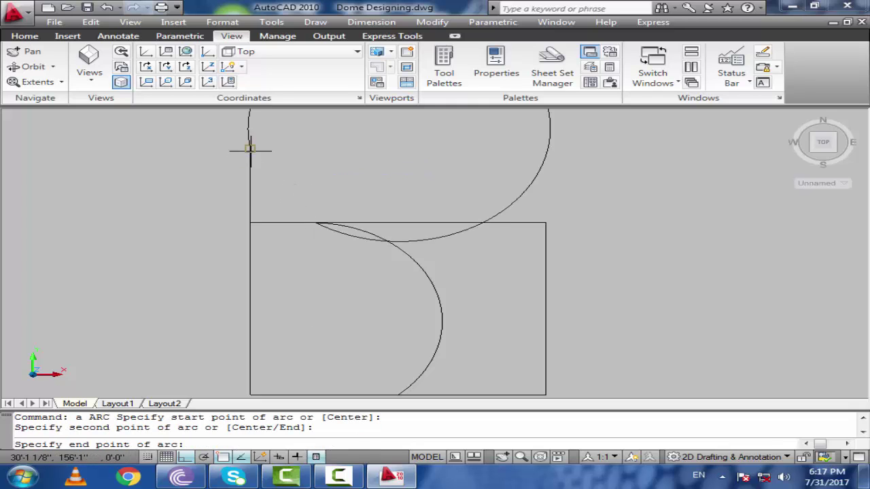
{"action": "left_click", "coordinate": [461, 164]}
Trim the part of the spire arc that runs past the tip of the 3' line
{"action": "type", "text": "tr"}
{"action": "key", "text": "Return"}
{"action": "key", "text": "Return"}
{"action": "left_click", "coordinate": [308, 131]}
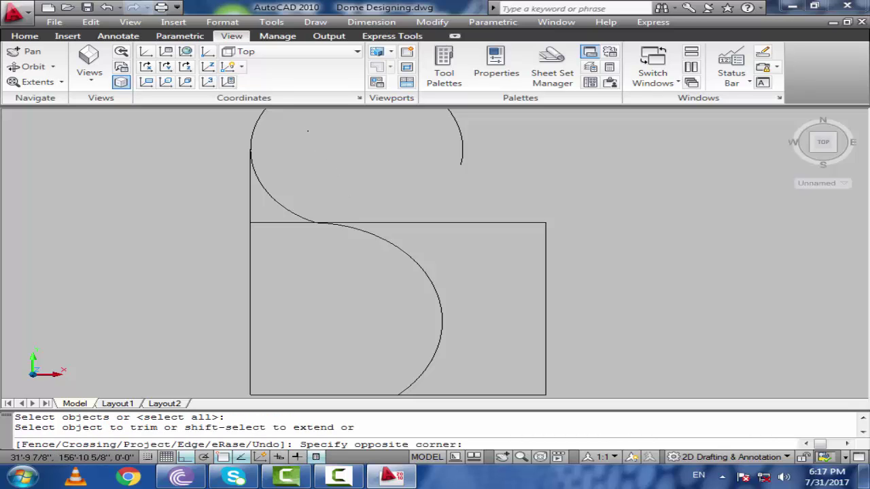
{"action": "left_click", "coordinate": [204, 109]}
{"action": "key", "text": "Return"}
Trim the upper line and the base line beyond the dome arc
{"action": "key", "text": "Return"}
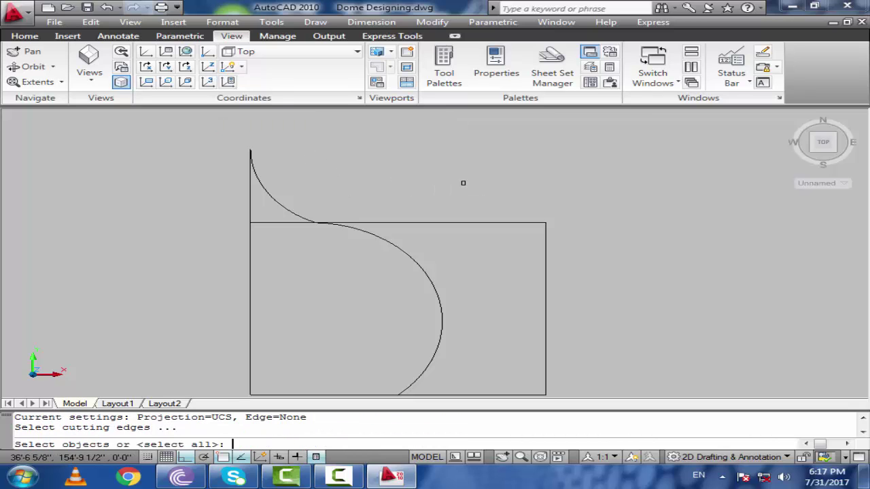
{"action": "key", "text": "Return"}
{"action": "left_click", "coordinate": [462, 183]}
{"action": "left_click", "coordinate": [459, 233]}
{"action": "scroll", "coordinate": [568, 223], "scroll_direction": "down", "scroll_amount": 3}
{"action": "left_click", "coordinate": [432, 253]}
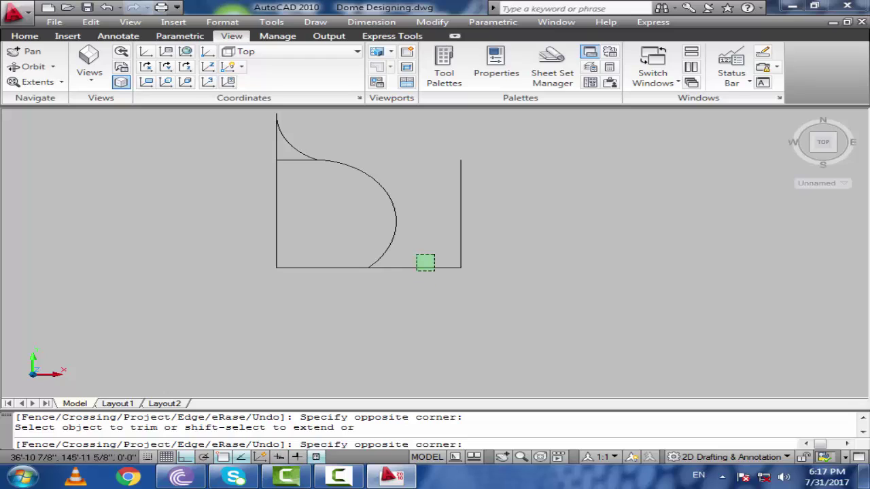
{"action": "left_click", "coordinate": [415, 271]}
{"action": "key", "text": "Return"}
Erase the leftover outer vertical line beside the dome profile
{"action": "type", "text": "e"}
{"action": "key", "text": "Return"}
{"action": "left_click", "coordinate": [453, 247]}
{"action": "left_click", "coordinate": [463, 245]}
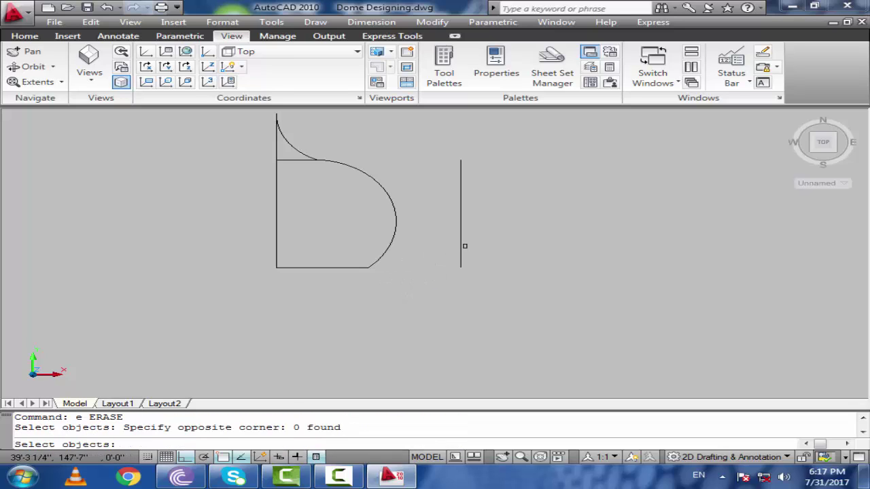
{"action": "left_click", "coordinate": [460, 243]}
{"action": "key", "text": "Return"}
Try to trim the horizontal line between the spire's base and the vertical axis line
{"action": "type", "text": "t"}
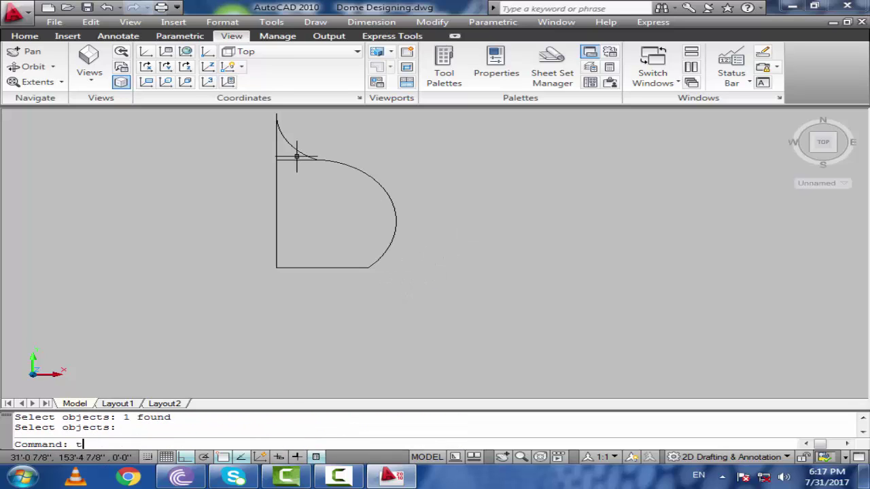
{"action": "type", "text": "r"}
{"action": "key", "text": "Return"}
{"action": "key", "text": "Return"}
{"action": "scroll", "coordinate": [313, 159], "scroll_direction": "up", "scroll_amount": 3}
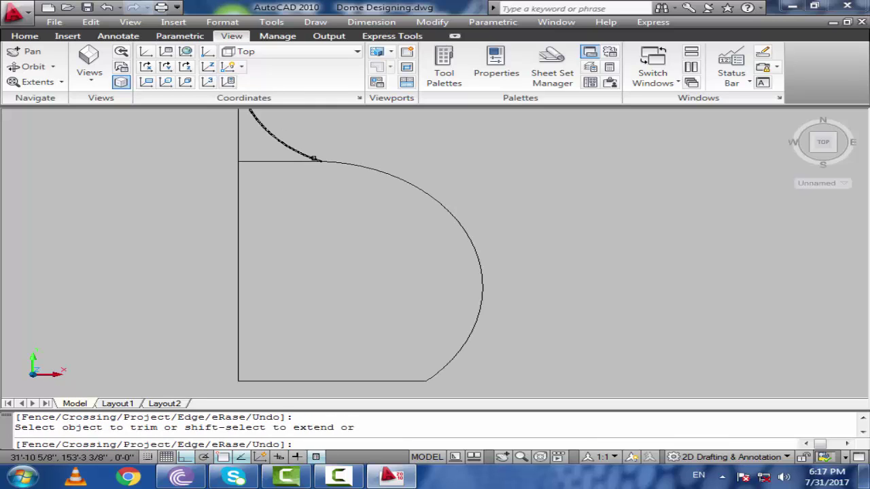
{"action": "scroll", "coordinate": [314, 158], "scroll_direction": "up", "scroll_amount": 4}
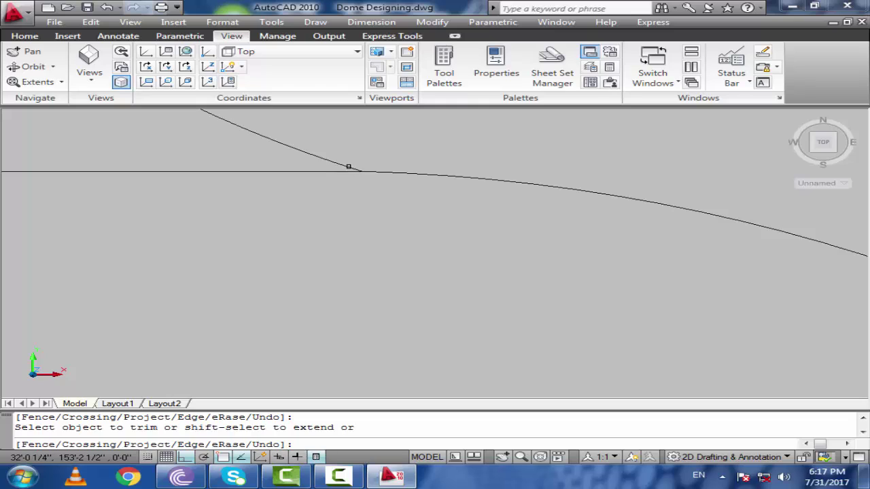
{"action": "left_click", "coordinate": [349, 168], "text": "shift"}
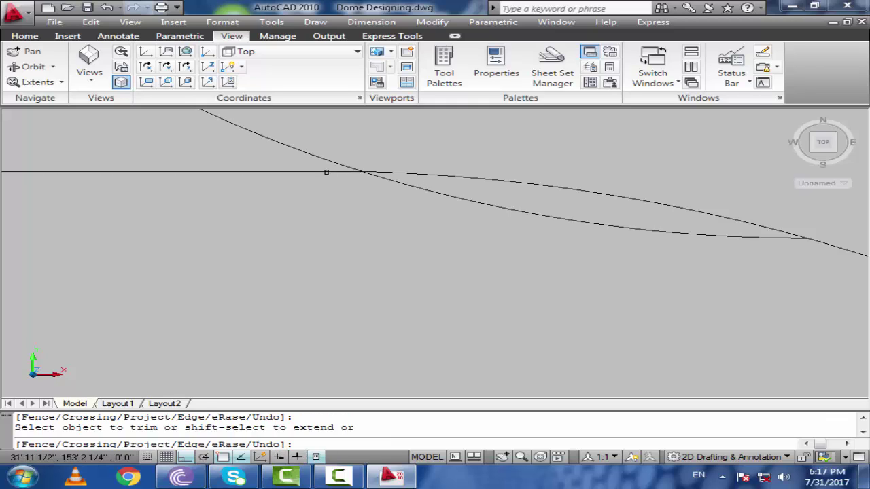
{"action": "scroll", "coordinate": [340, 175], "scroll_direction": "down", "scroll_amount": 4}
{"action": "left_click", "coordinate": [301, 176]}
{"action": "left_click", "coordinate": [263, 170]}
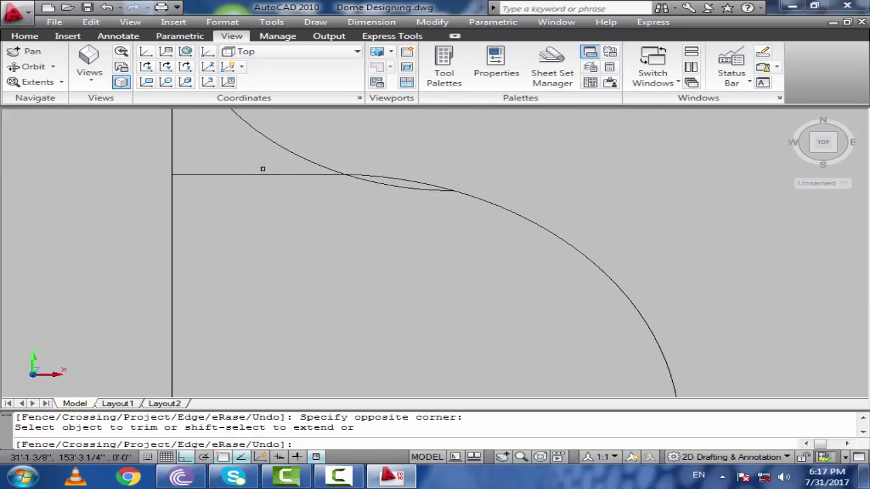
{"action": "left_click", "coordinate": [287, 175]}
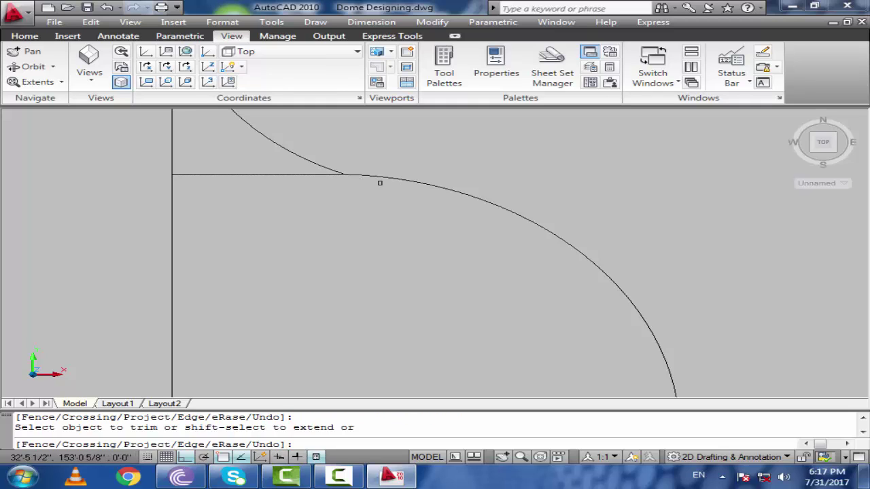
{"action": "key", "text": "Return"}
Delete the leftover horizontal line at the base of the spire
{"action": "left_click", "coordinate": [320, 158]}
{"action": "left_click", "coordinate": [265, 189]}
{"action": "key", "text": "Delete"}
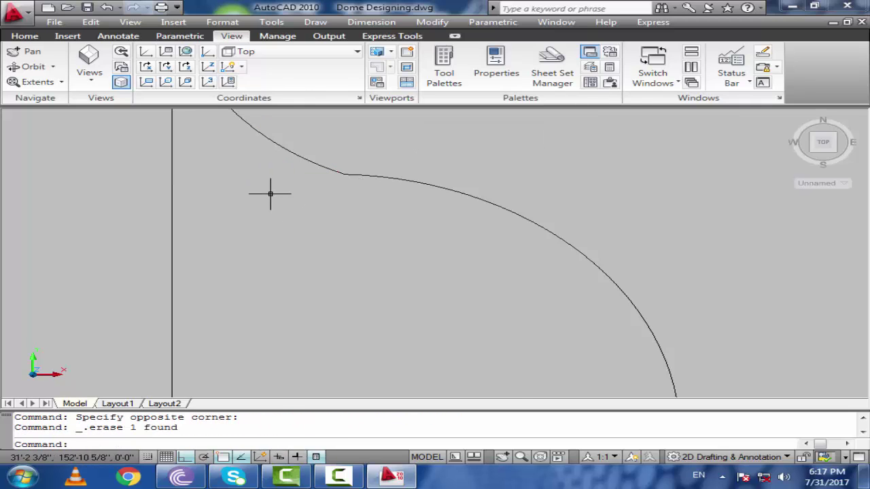
{"action": "scroll", "coordinate": [268, 190], "scroll_direction": "down", "scroll_amount": 4}
{"action": "middle_click_drag", "start_coordinate": [271, 185], "coordinate": [283, 210]}
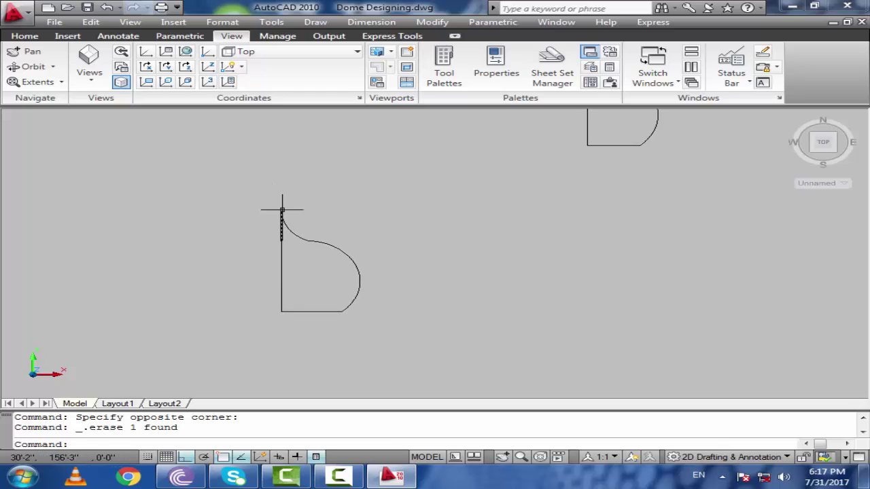
{"action": "scroll", "coordinate": [283, 210], "scroll_direction": "down", "scroll_amount": 3}
{"action": "middle_click_drag", "start_coordinate": [395, 210], "coordinate": [374, 239]}
{"action": "left_click", "coordinate": [306, 254]}
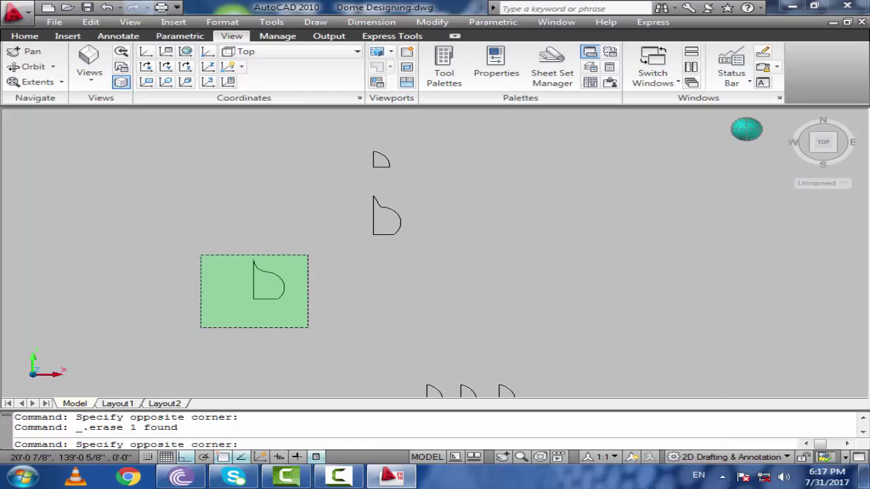
{"action": "left_click", "coordinate": [185, 332]}
{"action": "key", "text": "Escape"}
{"action": "key", "text": "Escape"}
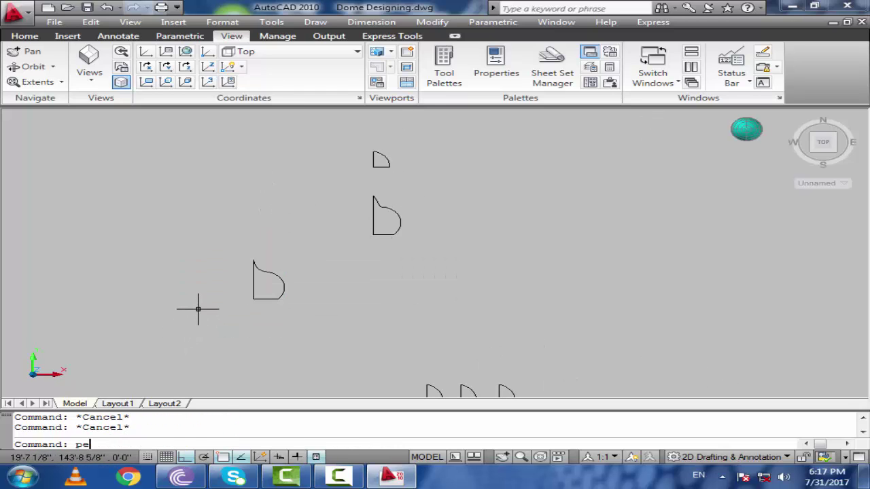
Convert the new spired profile's vertical line to a polyline and join all its lines and arcs to it
{"action": "type", "text": "pe"}
{"action": "key", "text": "Return"}
{"action": "left_click", "coordinate": [254, 278]}
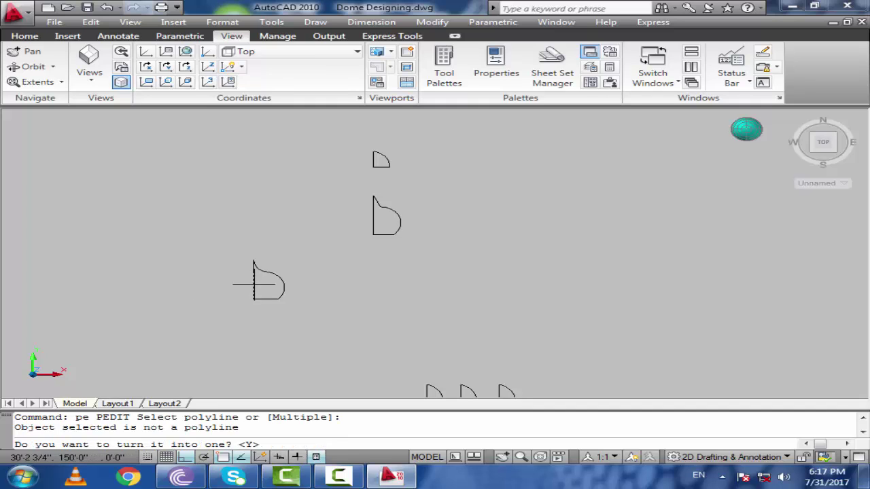
{"action": "key", "text": "Return"}
{"action": "type", "text": "j"}
{"action": "key", "text": "Return"}
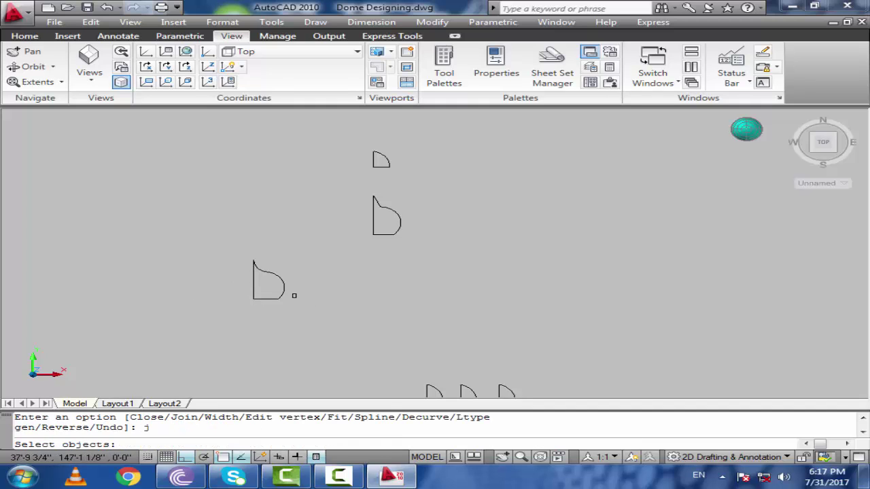
{"action": "left_click", "coordinate": [306, 256]}
{"action": "left_click", "coordinate": [220, 311]}
{"action": "key", "text": "Return"}
{"action": "key", "text": "Return"}
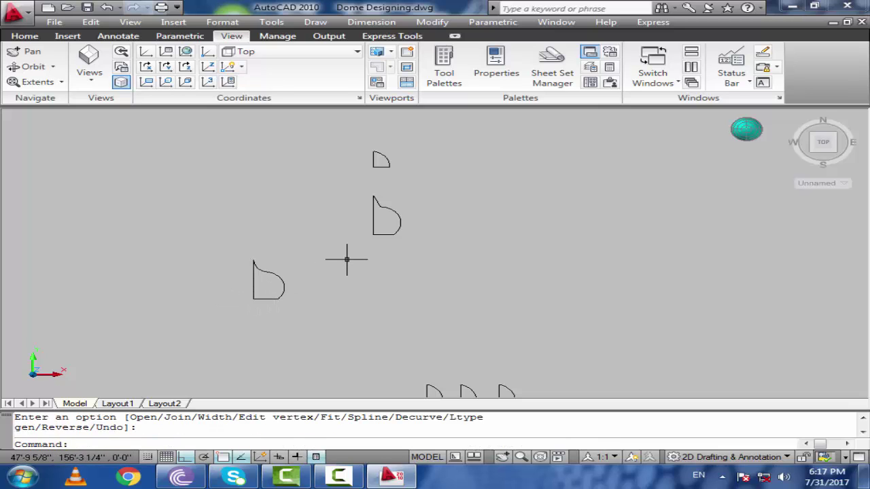
Convert the vertical line of the other spired dome profile, below the quarter-dome, to a polyline
{"action": "key", "text": "Return"}
{"action": "left_click", "coordinate": [372, 229]}
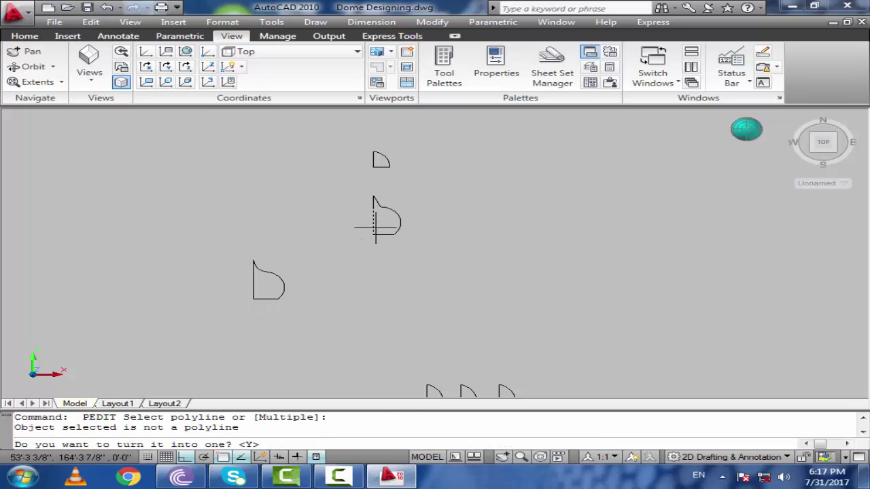
{"action": "key", "text": "Return"}
{"action": "key", "text": "Return"}
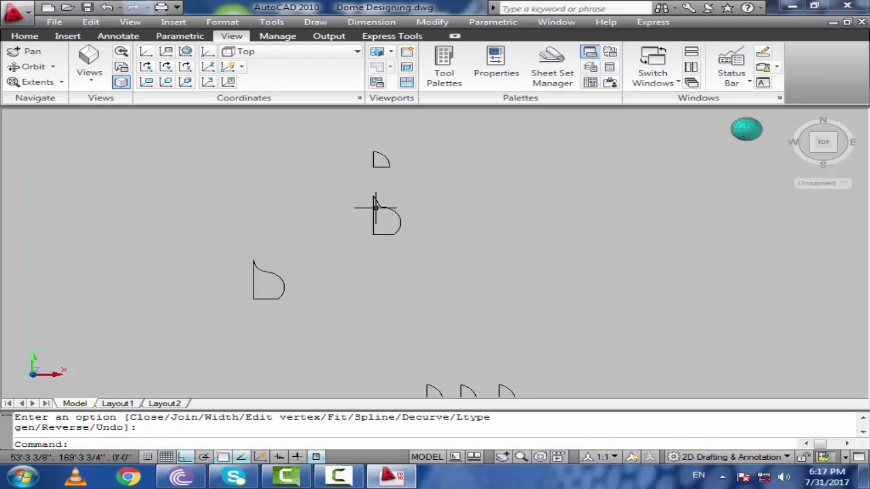
{"action": "key", "text": "Return"}
{"action": "left_click", "coordinate": [375, 206]}
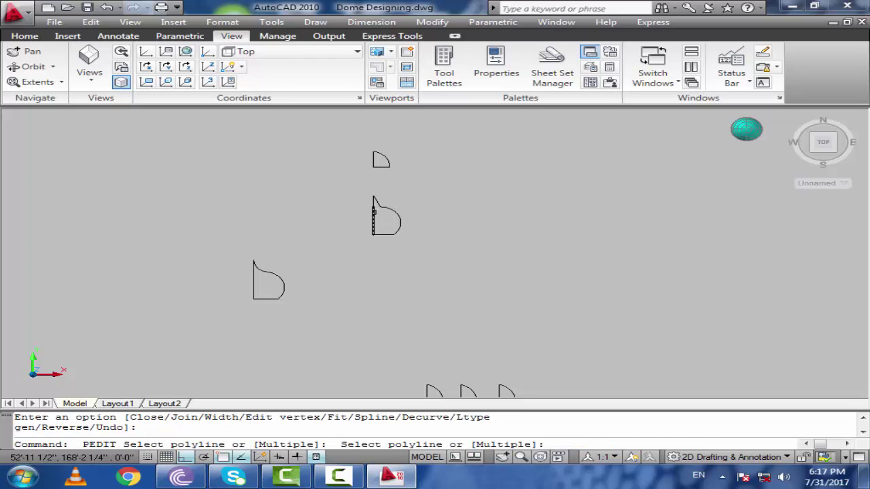
{"action": "left_click", "coordinate": [374, 213]}
{"action": "key", "text": "Return"}
Join the remaining line and arc segments of the spired profile just below the quarter-dome to its vertical polyline with Join
{"action": "type", "text": "j"}
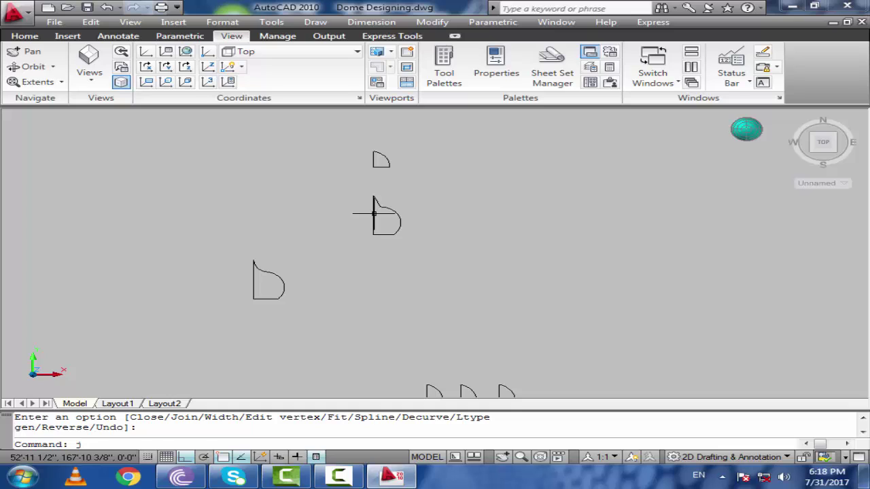
{"action": "key", "text": "Return"}
{"action": "left_click", "coordinate": [392, 202]}
{"action": "left_click", "coordinate": [373, 225]}
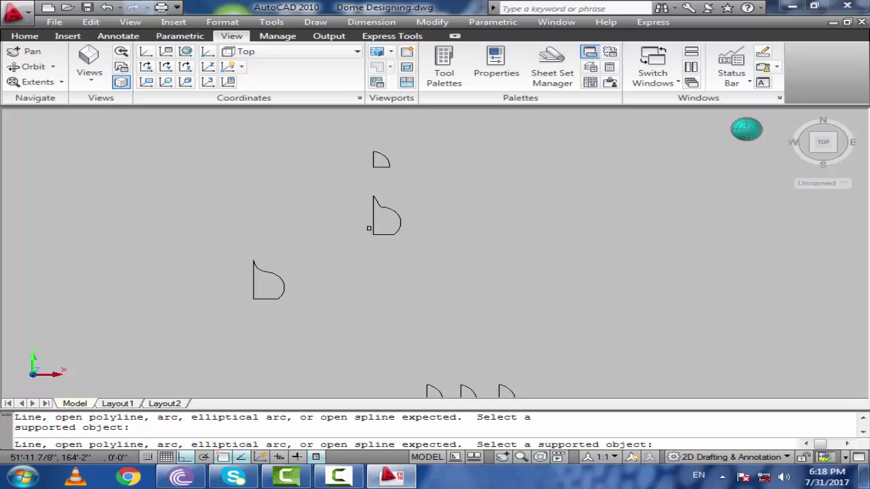
{"action": "left_click", "coordinate": [373, 221]}
{"action": "left_click", "coordinate": [374, 203]}
{"action": "left_click", "coordinate": [383, 204]}
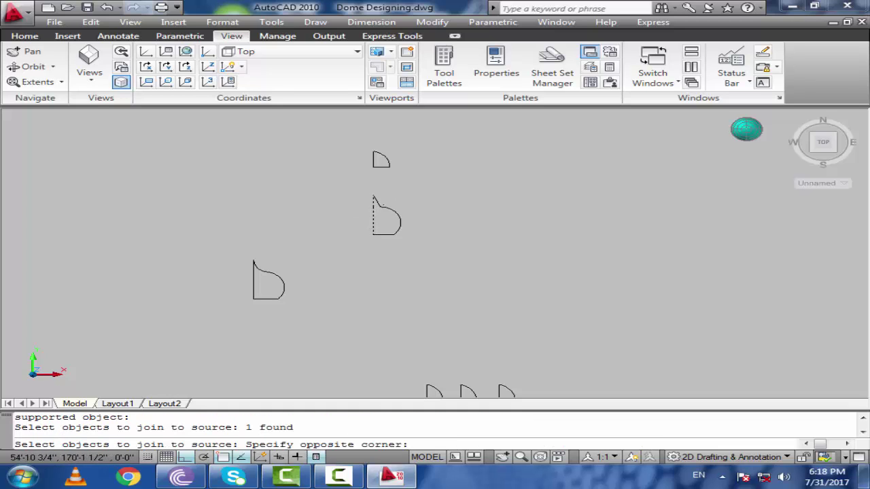
{"action": "left_click", "coordinate": [407, 218]}
{"action": "left_click", "coordinate": [406, 219]}
{"action": "left_click", "coordinate": [383, 204]}
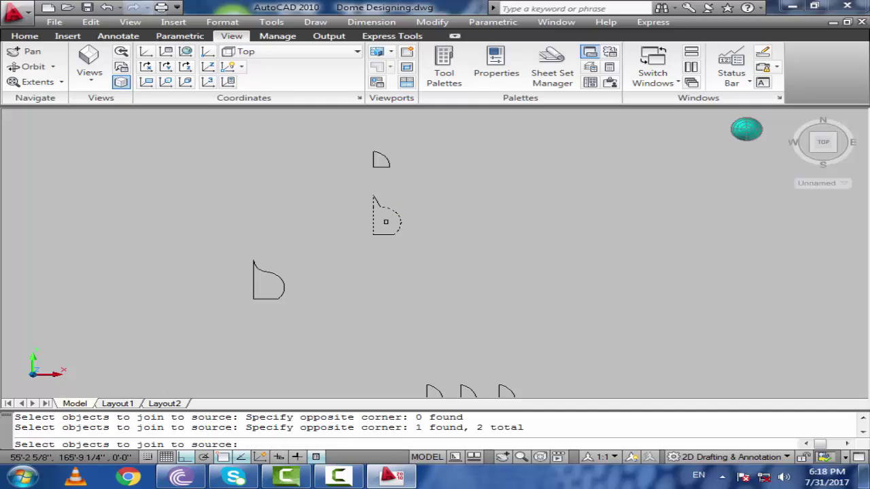
{"action": "left_click", "coordinate": [387, 215]}
{"action": "left_click", "coordinate": [374, 195]}
{"action": "left_click", "coordinate": [437, 233]}
{"action": "key", "text": "Return"}
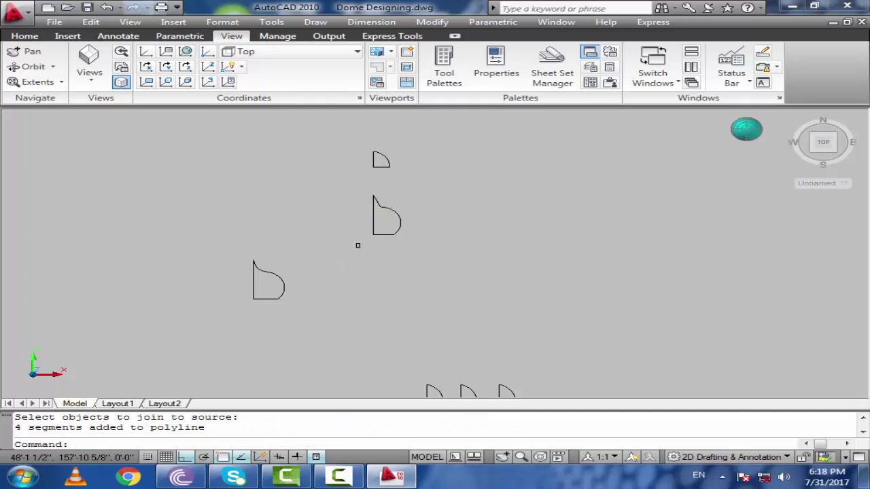
Try to join the quarter-dome's two straight lines to its arc with the Join command
{"action": "key", "text": "Return"}
{"action": "key", "text": "Return"}
{"action": "scroll", "coordinate": [374, 226], "scroll_direction": "down", "scroll_amount": 2}
{"action": "scroll", "coordinate": [356, 246], "scroll_direction": "up", "scroll_amount": 4}
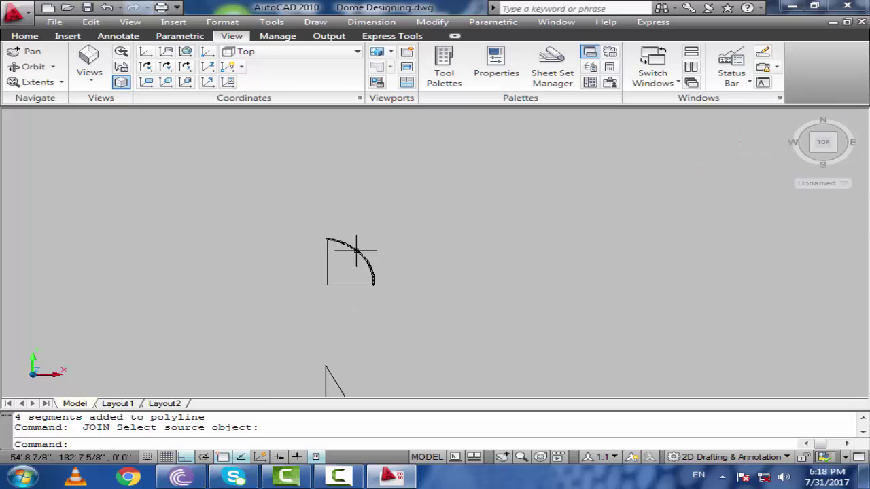
{"action": "key", "text": "Return"}
{"action": "key", "text": "Return"}
{"action": "key", "text": "Return"}
{"action": "left_click", "coordinate": [355, 250]}
{"action": "key", "text": "Return"}
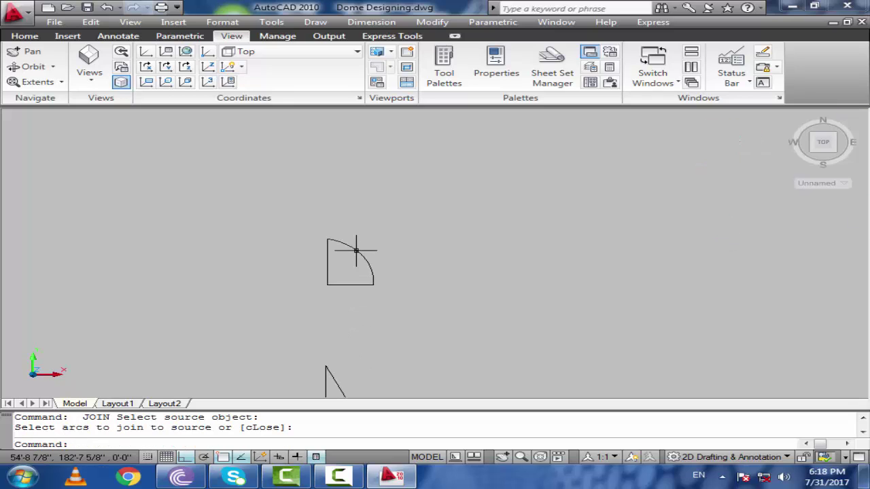
{"action": "key", "text": "Return"}
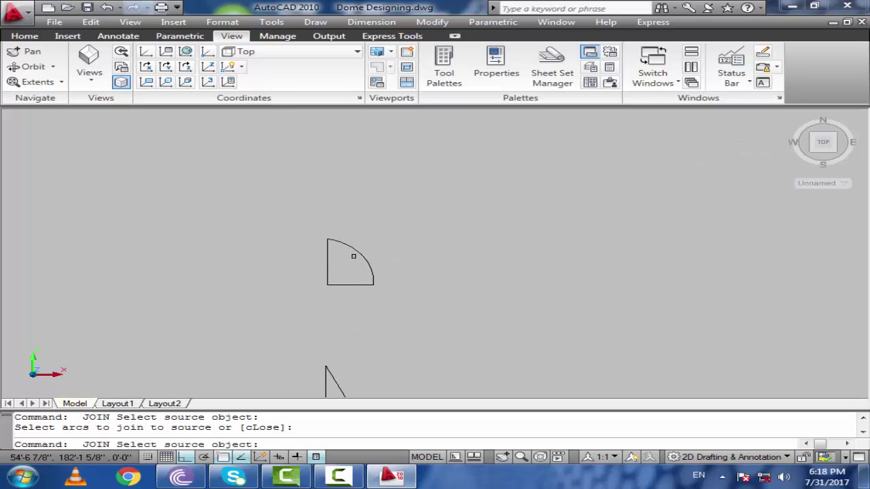
{"action": "left_click", "coordinate": [355, 255]}
{"action": "left_click", "coordinate": [328, 279]}
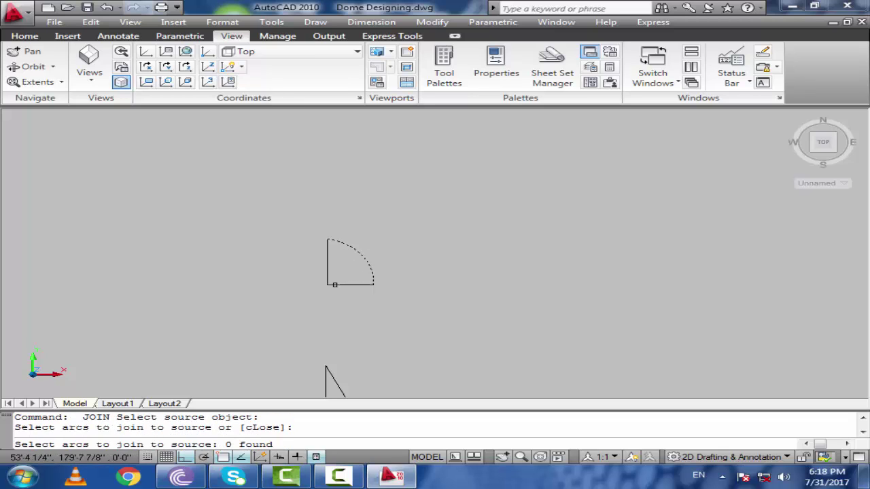
{"action": "left_click", "coordinate": [342, 272]}
{"action": "left_click", "coordinate": [318, 285]}
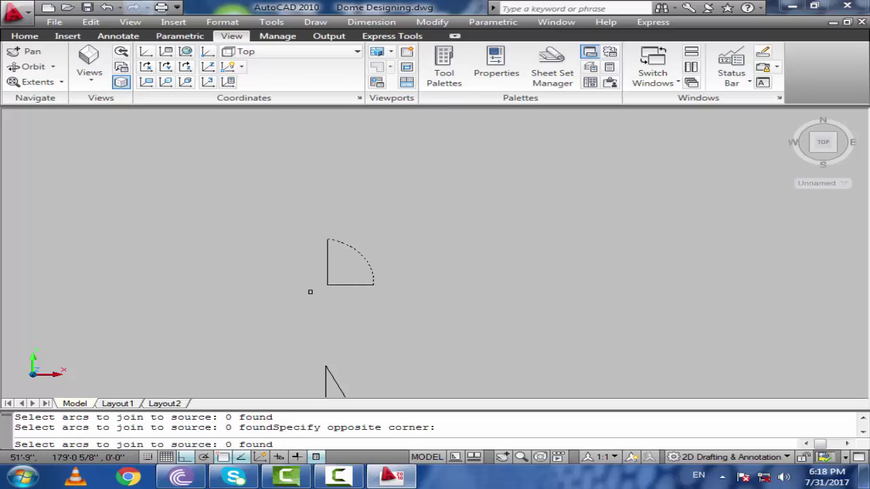
{"action": "key", "text": "Escape"}
{"action": "key", "text": "Escape"}
{"action": "key", "text": "Escape"}
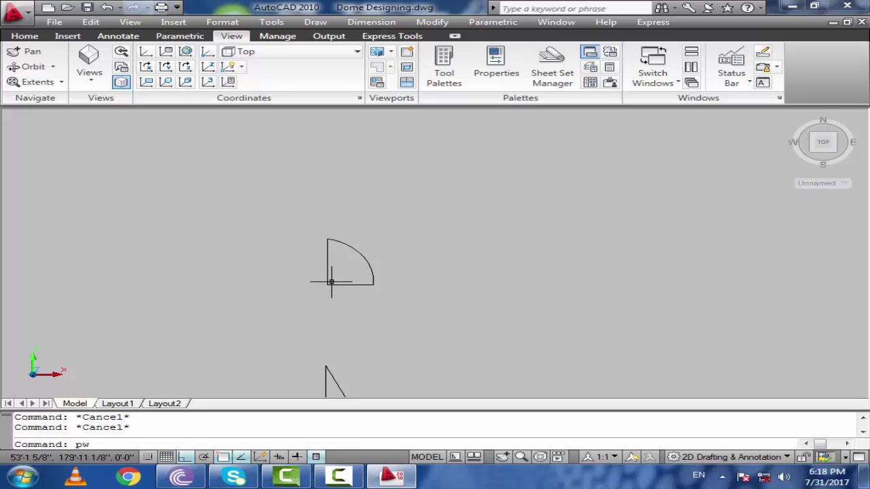
Convert the quarter-dome's arc to a polyline with PEDIT and join its two straight lines to it
{"action": "type", "text": "pe"}
{"action": "key", "text": "Return"}
{"action": "left_click", "coordinate": [359, 250]}
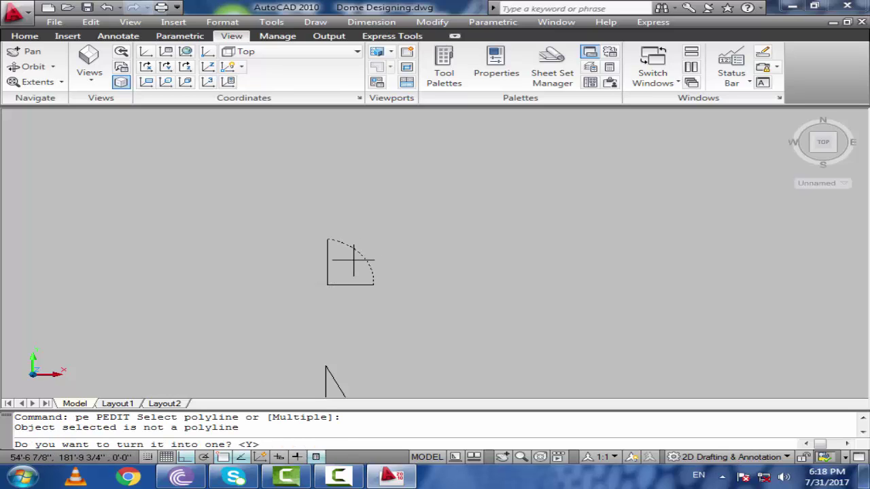
{"action": "key", "text": "Return"}
{"action": "type", "text": "j"}
{"action": "key", "text": "Return"}
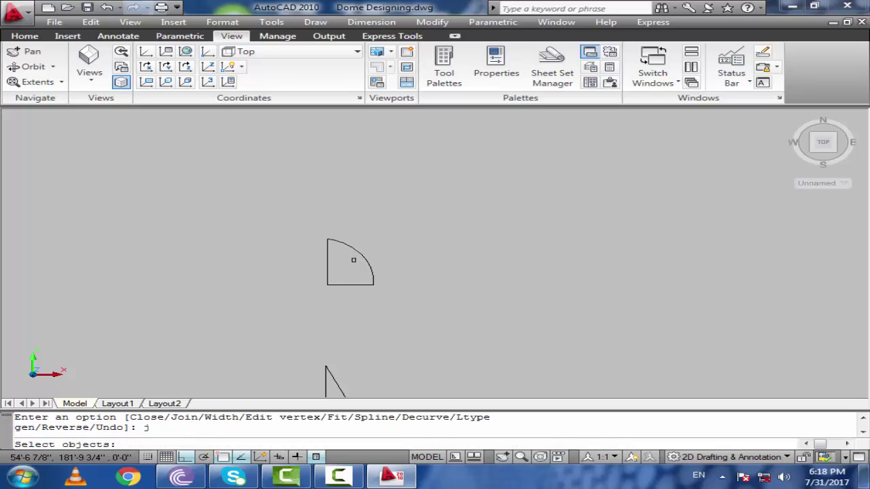
{"action": "left_click", "coordinate": [397, 254]}
{"action": "left_click", "coordinate": [265, 314]}
{"action": "left_click", "coordinate": [352, 231]}
{"action": "key", "text": "Return"}
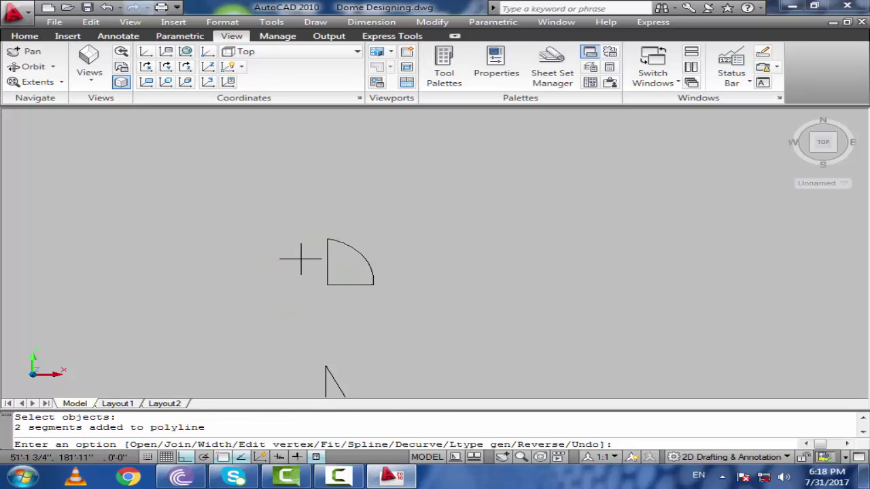
{"action": "key", "text": "Return"}
Set the viewpoint to 225° from the X axis and 30° from the XY plane, framing the three new dome profiles
{"action": "scroll", "coordinate": [334, 266], "scroll_direction": "down", "scroll_amount": 2}
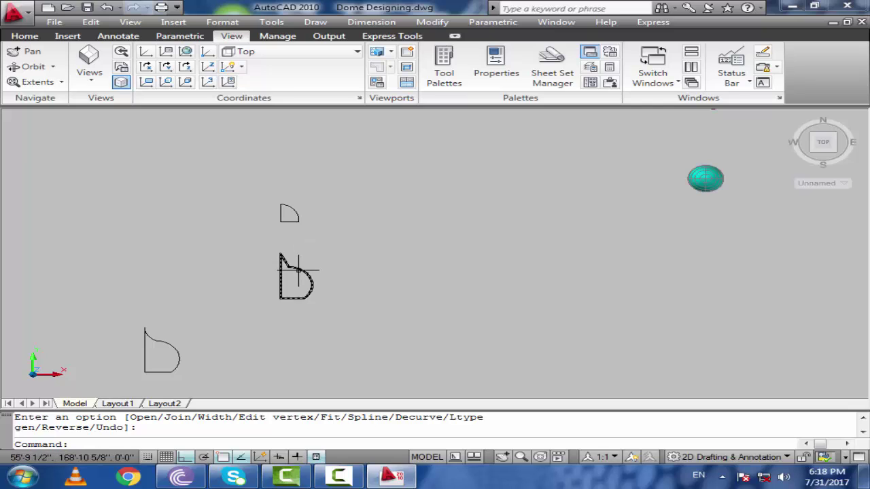
{"action": "type", "text": "v"}
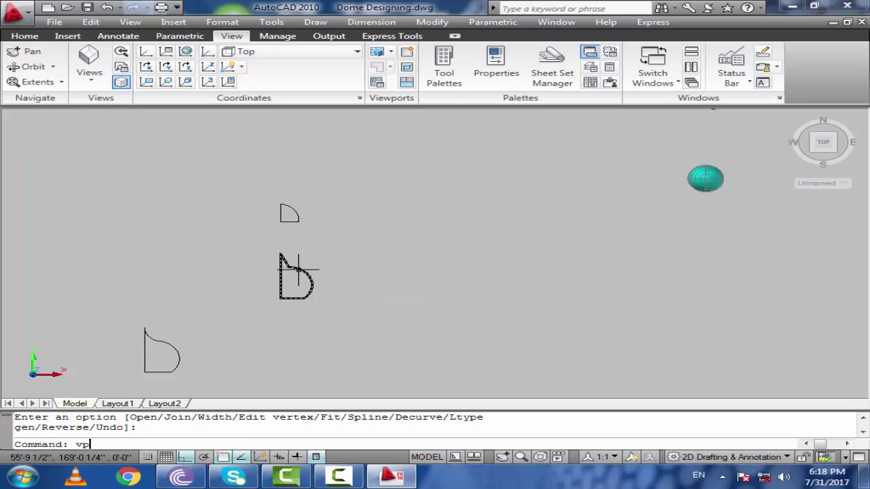
{"action": "type", "text": "p"}
{"action": "key", "text": "Return"}
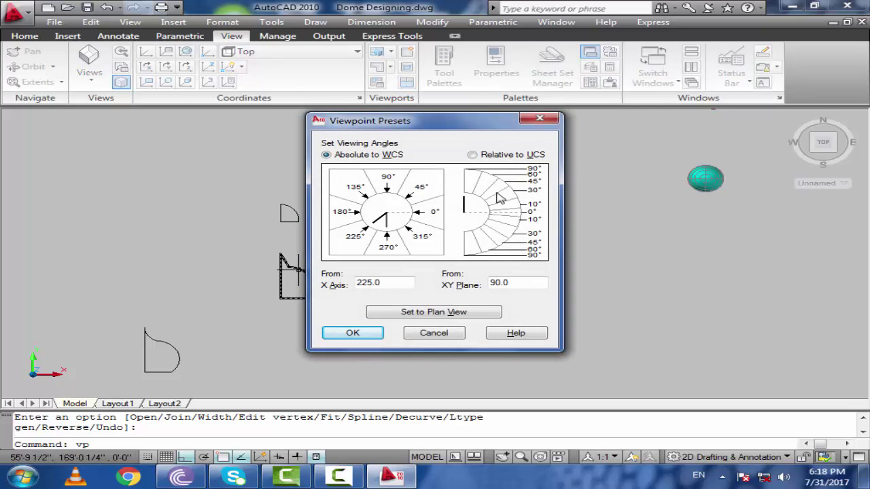
{"action": "left_click", "coordinate": [353, 333]}
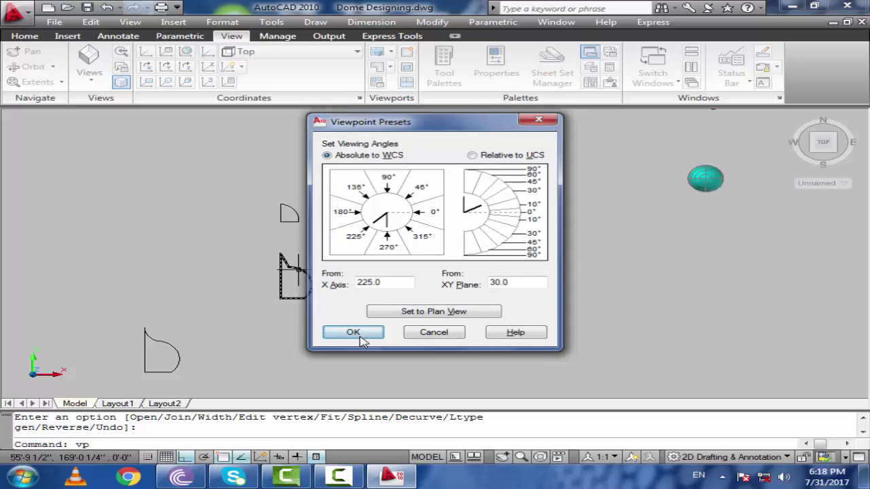
{"action": "scroll", "coordinate": [330, 263], "scroll_direction": "up", "scroll_amount": 5}
{"action": "middle_click_drag", "start_coordinate": [329, 263], "coordinate": [231, 281]}
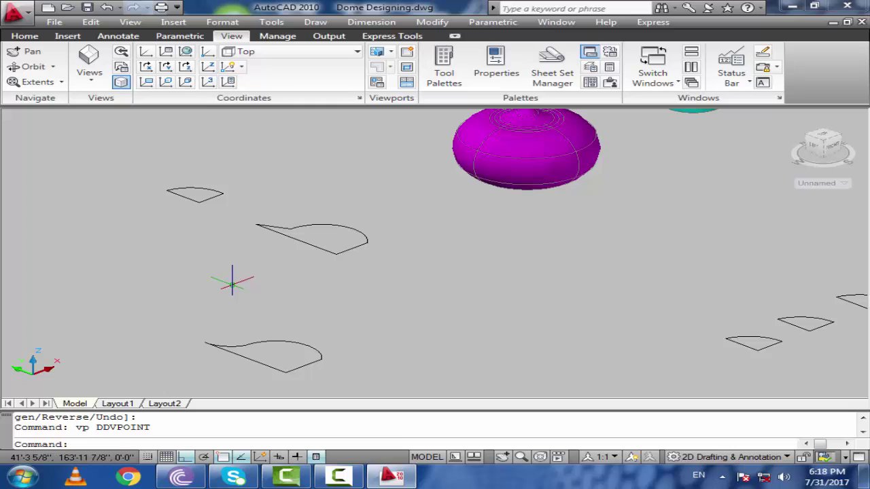
{"action": "type", "text": "rev"}
{"action": "key", "text": "Return"}
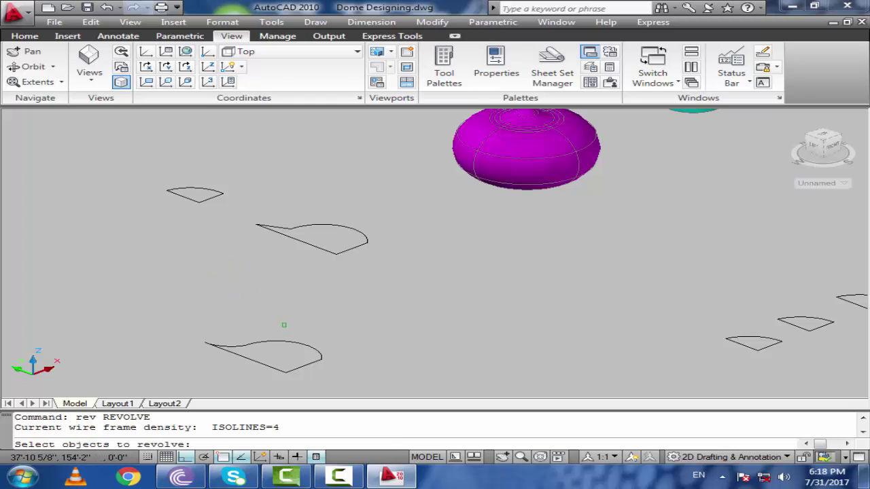
{"action": "scroll", "coordinate": [294, 285], "scroll_direction": "down", "scroll_amount": 3}
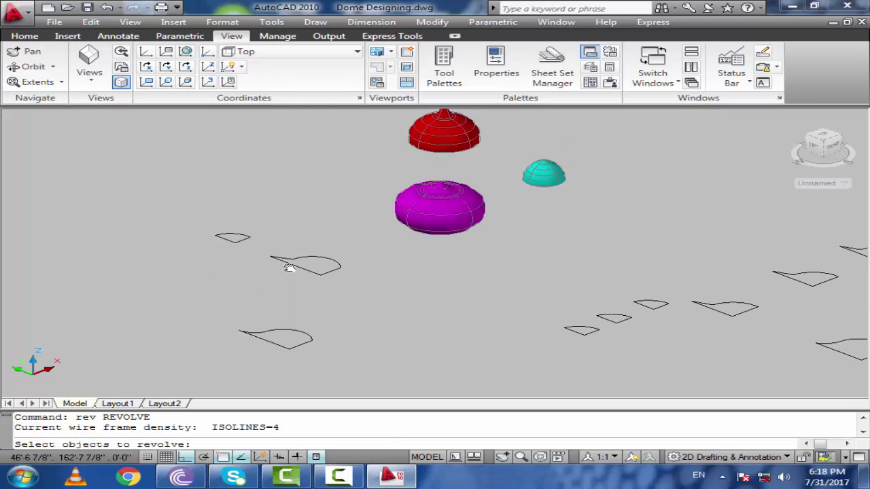
{"action": "scroll", "coordinate": [292, 265], "scroll_direction": "up", "scroll_amount": 2}
{"action": "key", "text": "Escape"}
{"action": "key", "text": "Escape"}
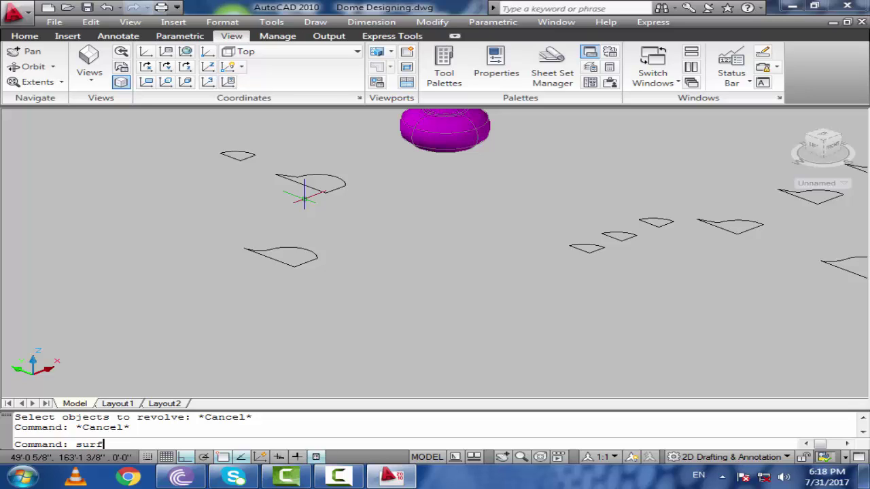
Set the surface mesh density variables SURFTAB1 and SURFTAB2 both to 50
{"action": "key", "text": "Return"}
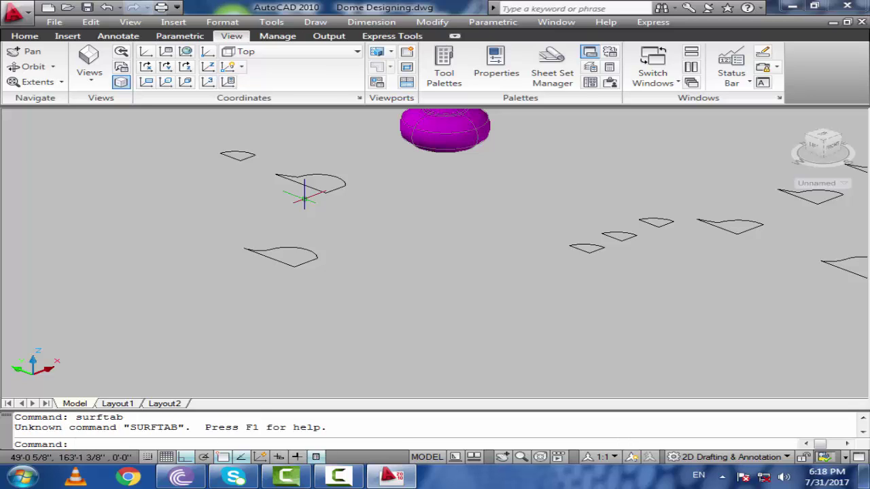
{"action": "type", "text": "SURFTAB1"}
{"action": "key", "text": "Return"}
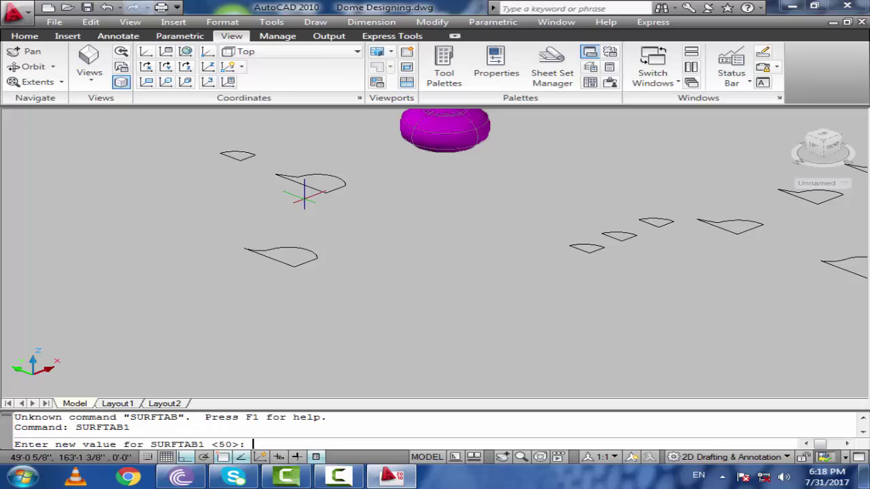
{"action": "type", "text": "50"}
{"action": "key", "text": "Return"}
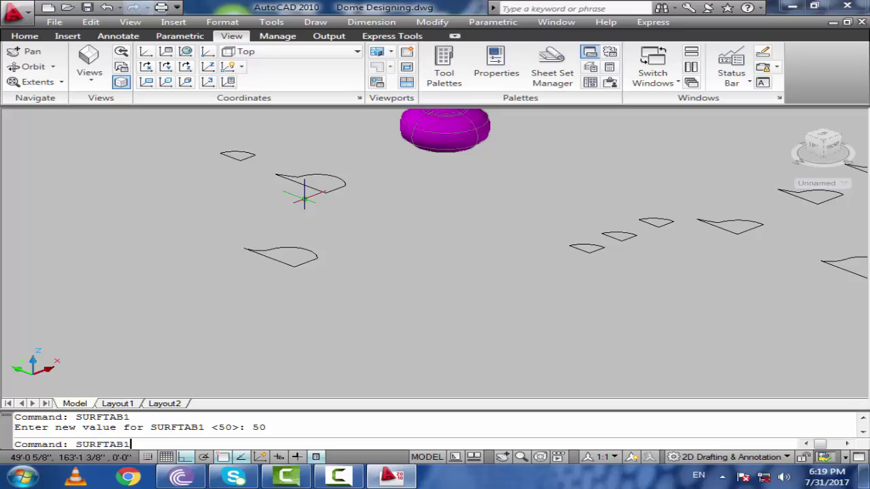
{"action": "type", "text": "SURFTAB2"}
{"action": "key", "text": "Return"}
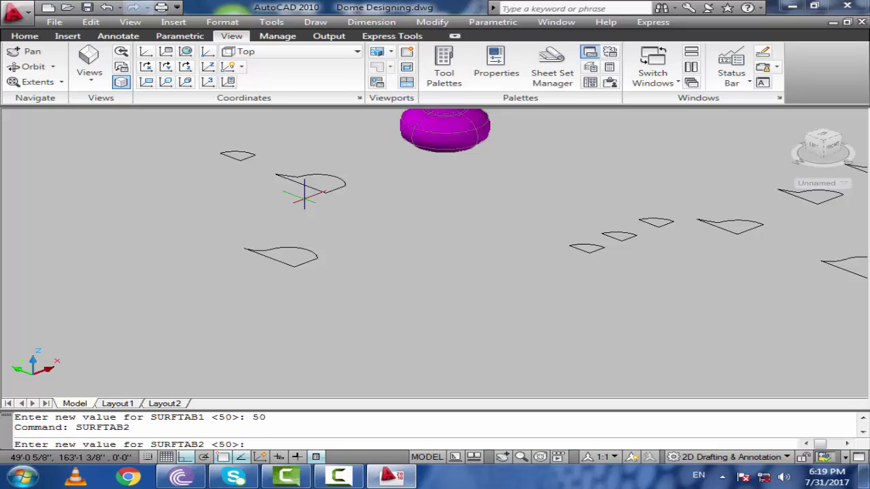
{"action": "type", "text": "50"}
{"action": "key", "text": "Return"}
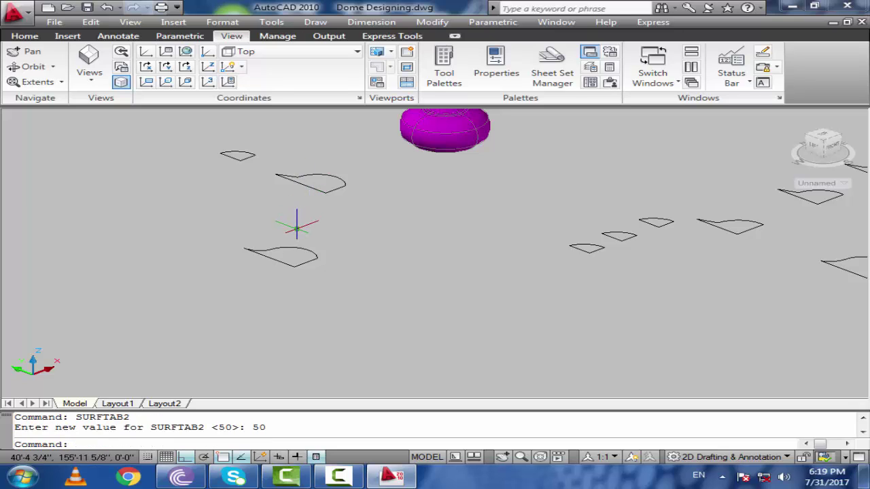
Try to revolve the spired profile with the curved spire, farthest from the quarter-dome, about its long straight edge
{"action": "type", "text": "rev"}
{"action": "key", "text": "Return"}
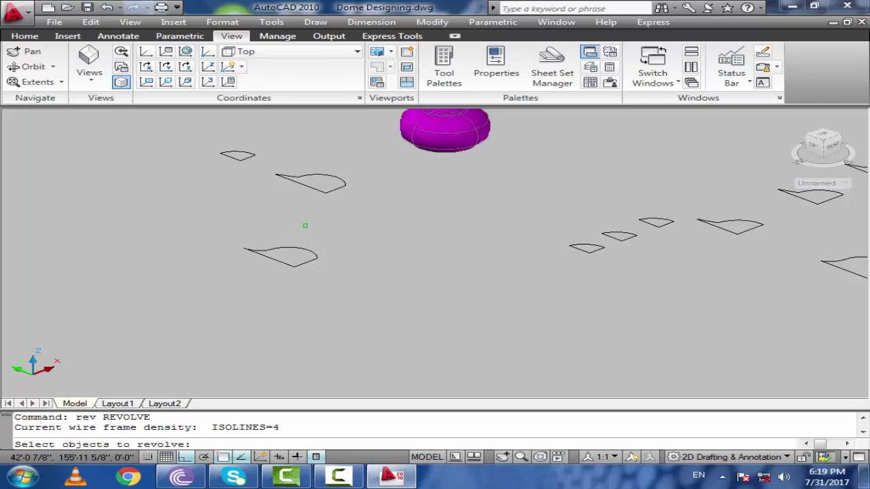
{"action": "left_click", "coordinate": [294, 266]}
{"action": "key", "text": "Return"}
{"action": "left_click", "coordinate": [247, 249]}
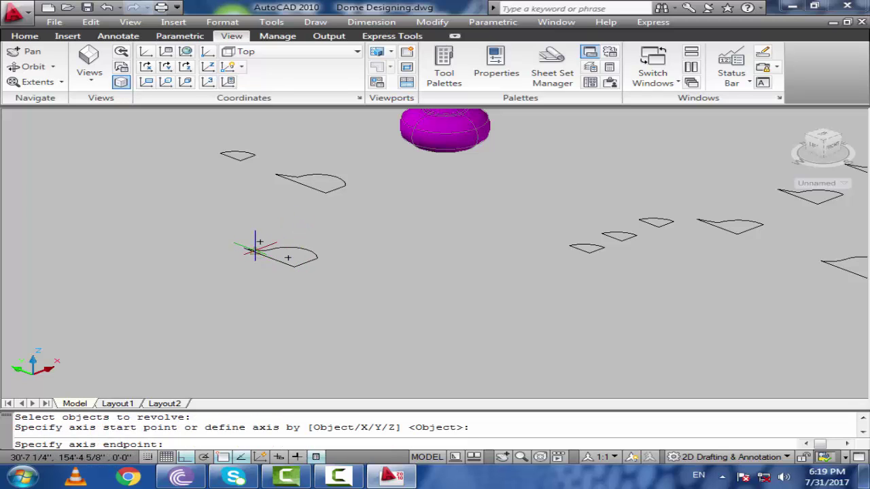
{"action": "scroll", "coordinate": [243, 246], "scroll_direction": "up", "scroll_amount": 5}
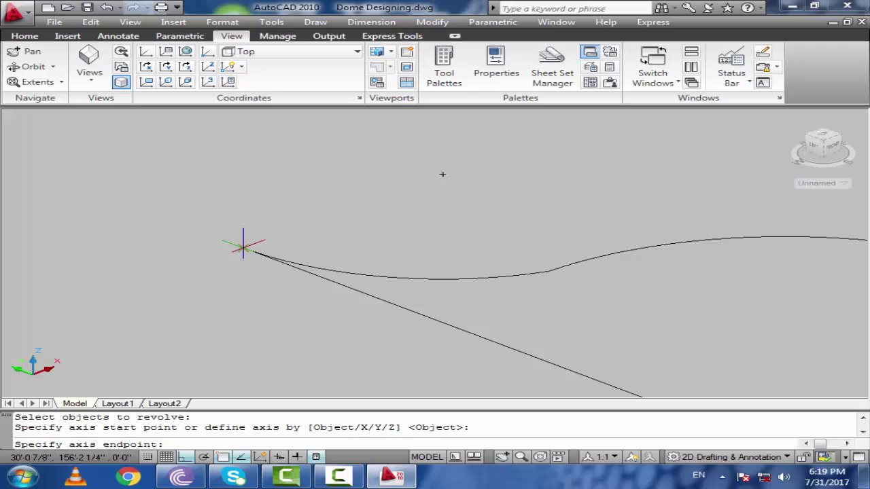
{"action": "left_click", "coordinate": [243, 245]}
{"action": "key", "text": "Return"}
Try again to revolve the curved-spire profile, picking the axis from its base corner to the spire tip
{"action": "key", "text": "Return"}
{"action": "left_click", "coordinate": [309, 274]}
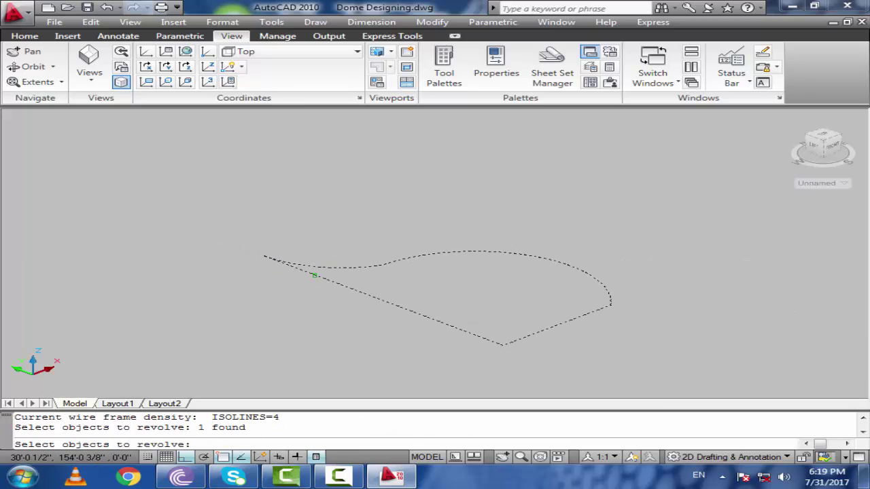
{"action": "key", "text": "Return"}
{"action": "left_click", "coordinate": [504, 345]}
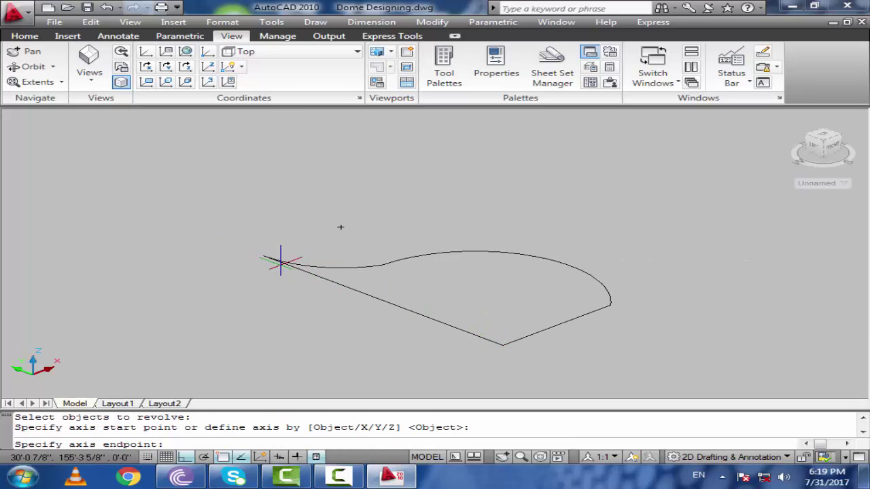
{"action": "left_click", "coordinate": [264, 254]}
{"action": "key", "text": "Return"}
Revolve the straight-spired profile next to the quarter-dome a full 360° about its long straight edge, from base corner to spire tip
{"action": "scroll", "coordinate": [327, 275], "scroll_direction": "down", "scroll_amount": 5}
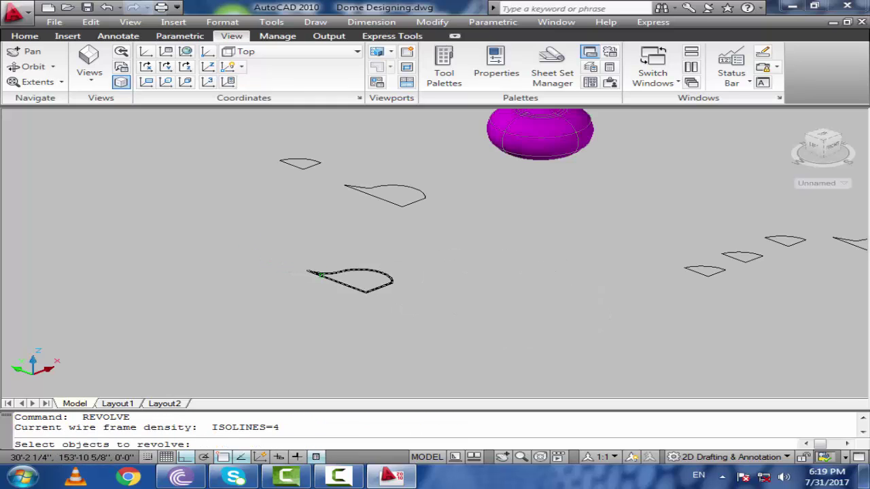
{"action": "middle_click_drag", "start_coordinate": [341, 263], "coordinate": [297, 336]}
{"action": "scroll", "coordinate": [341, 282], "scroll_direction": "up", "scroll_amount": 5}
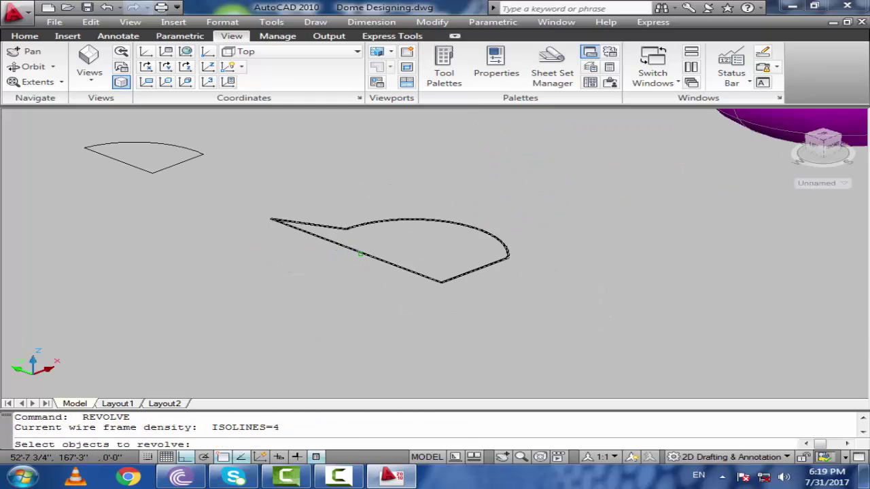
{"action": "left_click", "coordinate": [358, 252]}
{"action": "key", "text": "Return"}
{"action": "left_click", "coordinate": [441, 281]}
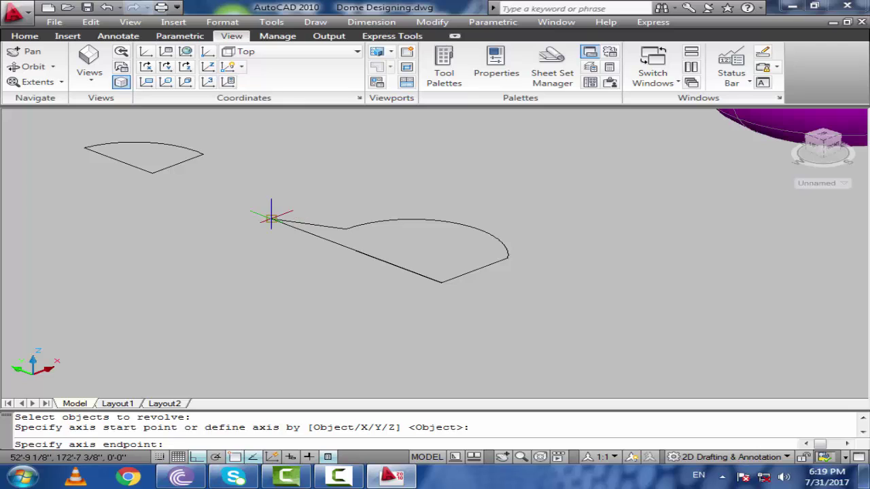
{"action": "left_click", "coordinate": [272, 219]}
{"action": "key", "text": "Return"}
Revolve the neighbouring quarter-dome profile a full 360°, starting the axis at the corner where its two straight edges meet
{"action": "key", "text": "Return"}
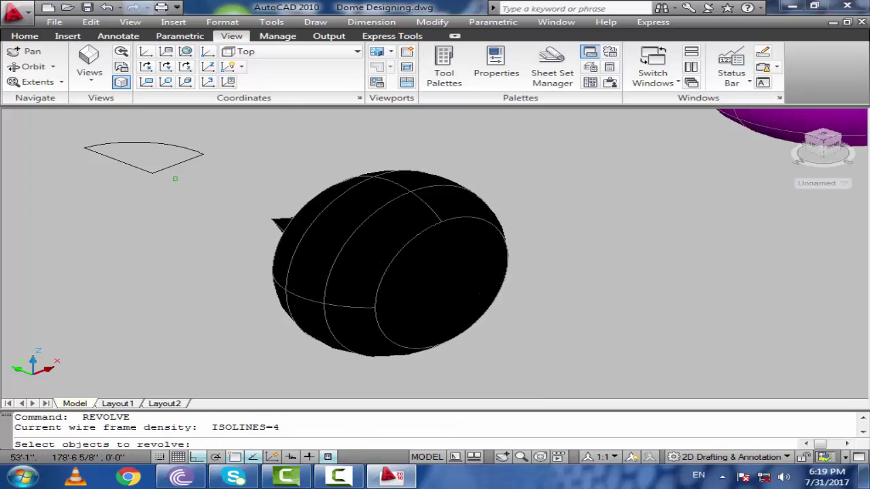
{"action": "left_click", "coordinate": [171, 168]}
{"action": "key", "text": "Return"}
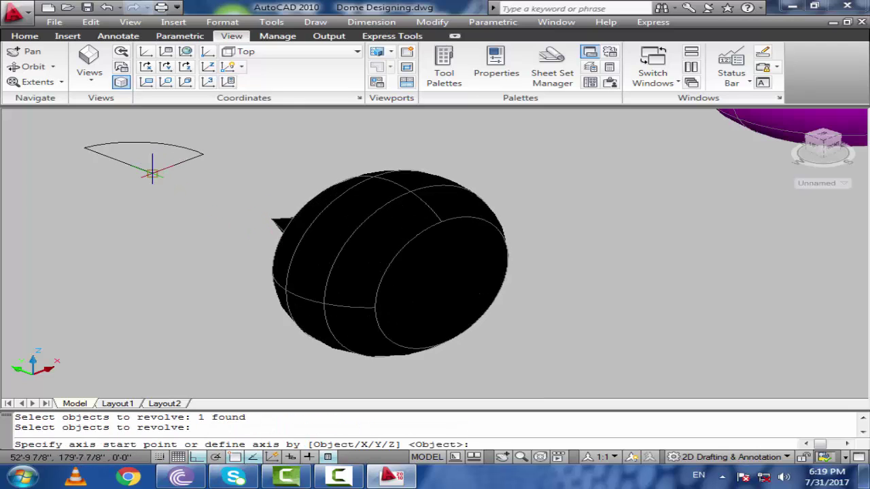
{"action": "left_click", "coordinate": [151, 172]}
{"action": "left_click", "coordinate": [134, 175]}
{"action": "key", "text": "Return"}
Try to revolve the remaining curved-spire profile beside the new solids 360° about its long straight edge, ending the axis at the spire tip
{"action": "key", "text": "Return"}
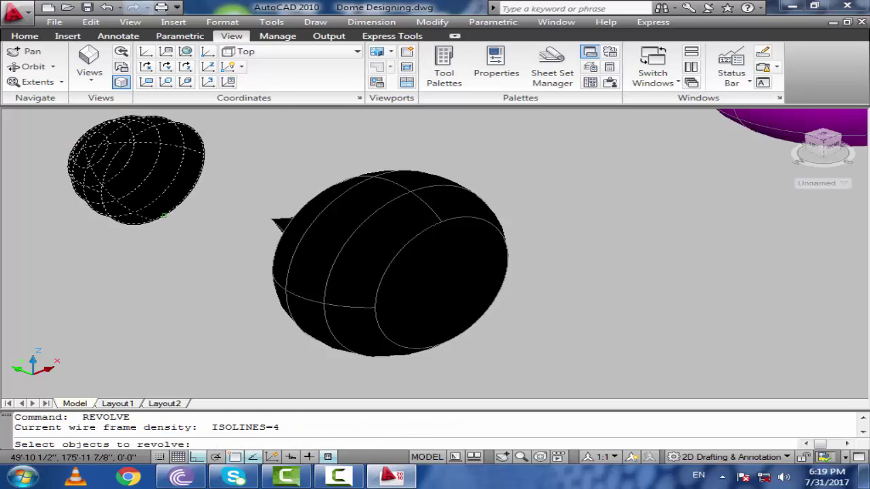
{"action": "scroll", "coordinate": [181, 228], "scroll_direction": "down", "scroll_amount": 4}
{"action": "left_click", "coordinate": [229, 337]}
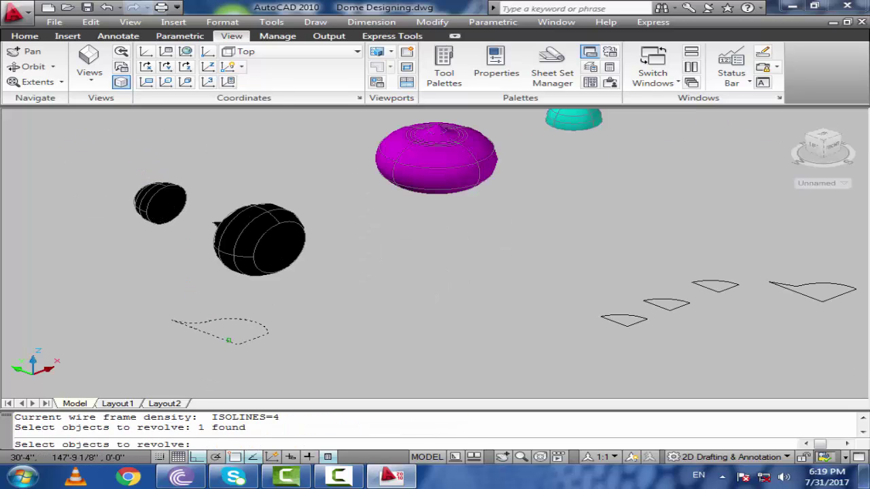
{"action": "key", "text": "Return"}
{"action": "left_click", "coordinate": [229, 333]}
{"action": "left_click", "coordinate": [173, 318]}
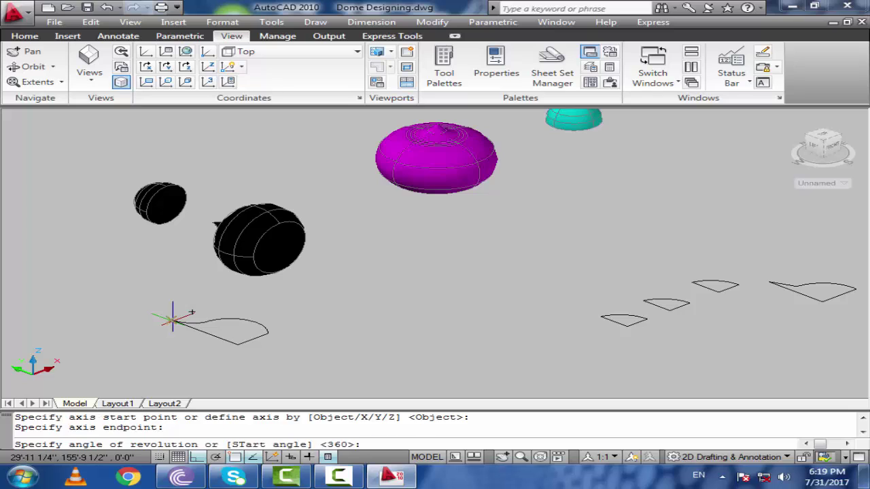
{"action": "key", "text": "Return"}
Try again to revolve the curved-spire profile, picking the axis from the spire tip to the base corner
{"action": "key", "text": "Return"}
{"action": "left_click", "coordinate": [190, 328]}
{"action": "scroll", "coordinate": [184, 325], "scroll_direction": "up", "scroll_amount": 6}
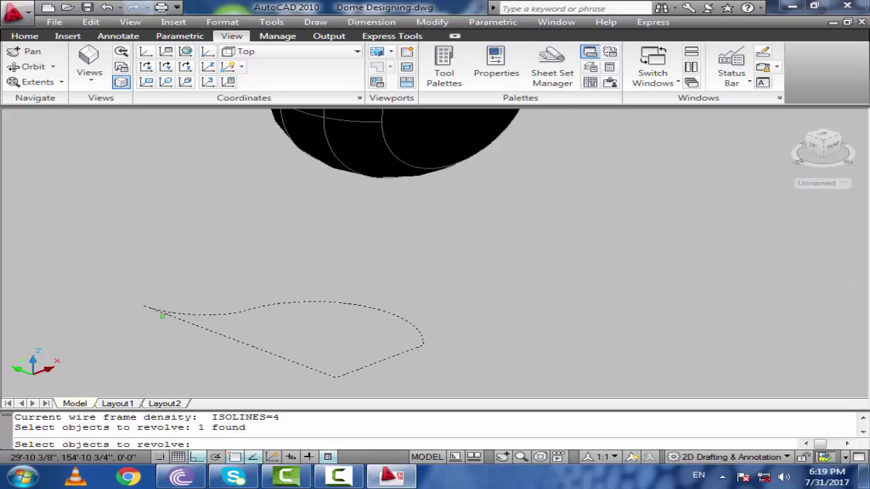
{"action": "key", "text": "Return"}
{"action": "left_click", "coordinate": [145, 279]}
{"action": "scroll", "coordinate": [145, 278], "scroll_direction": "down", "scroll_amount": 2}
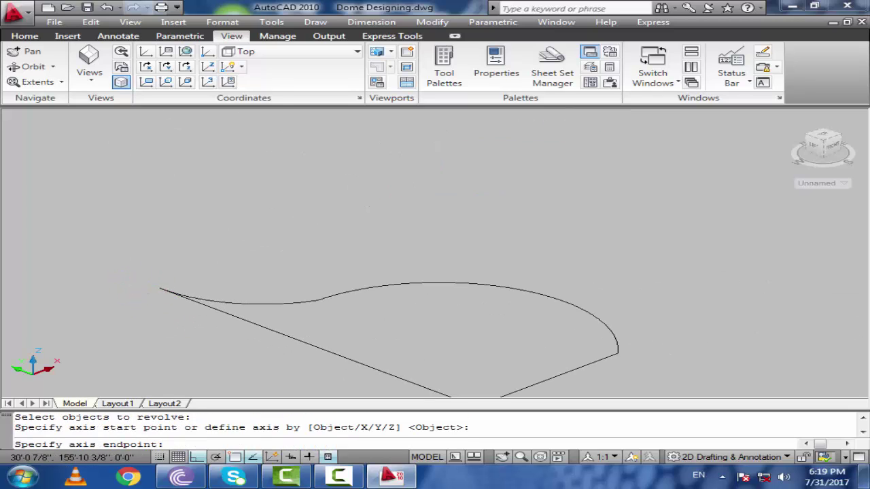
{"action": "scroll", "coordinate": [354, 307], "scroll_direction": "down", "scroll_amount": 1}
{"action": "scroll", "coordinate": [410, 345], "scroll_direction": "up", "scroll_amount": 1}
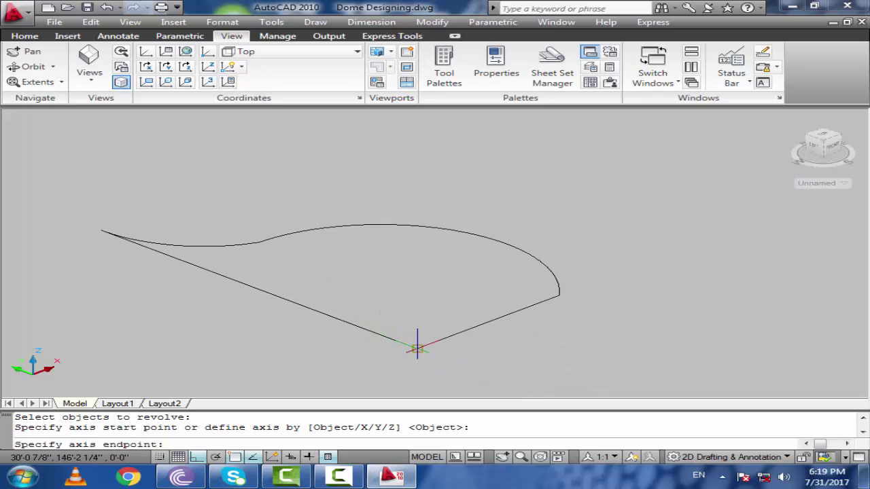
{"action": "left_click", "coordinate": [417, 348]}
{"action": "key", "text": "Return"}
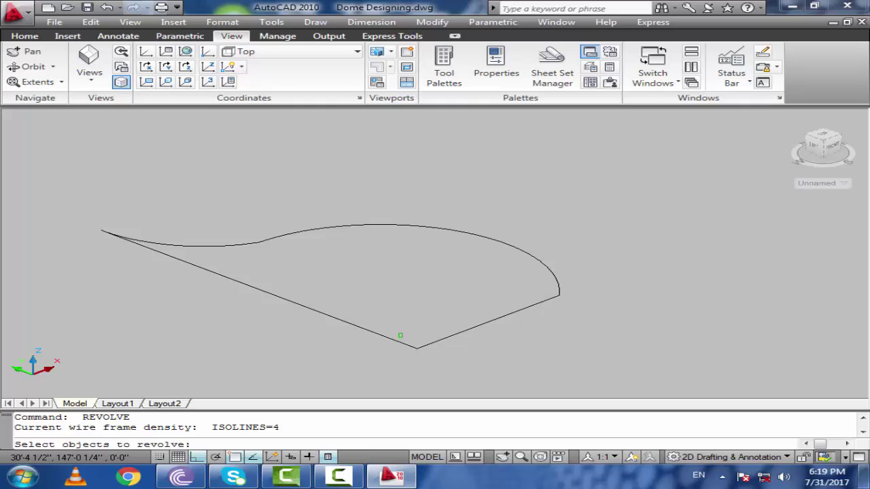
Try to revolve the curved-spire profile 360° with the axis from the base corner to the precisely picked spire tip
{"action": "key", "text": "Return"}
{"action": "key", "text": "Return"}
{"action": "left_click", "coordinate": [389, 336]}
{"action": "key", "text": "Return"}
{"action": "left_click", "coordinate": [417, 348]}
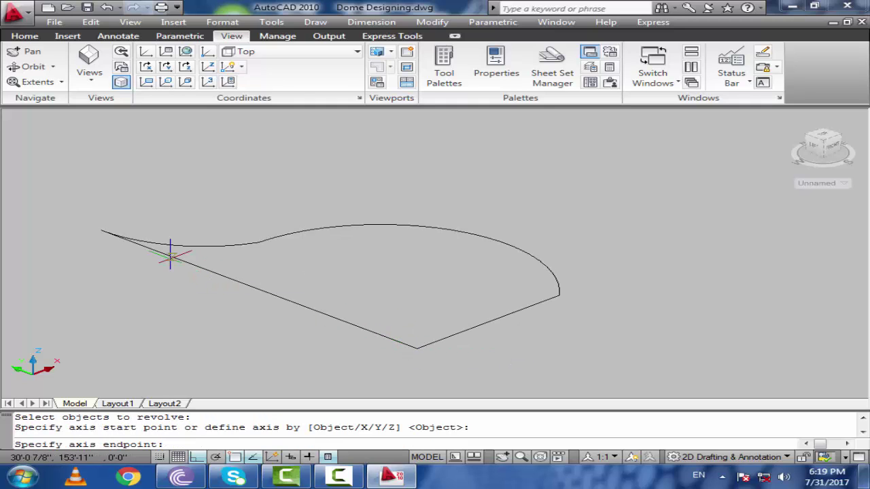
{"action": "scroll", "coordinate": [95, 229], "scroll_direction": "up", "scroll_amount": 4}
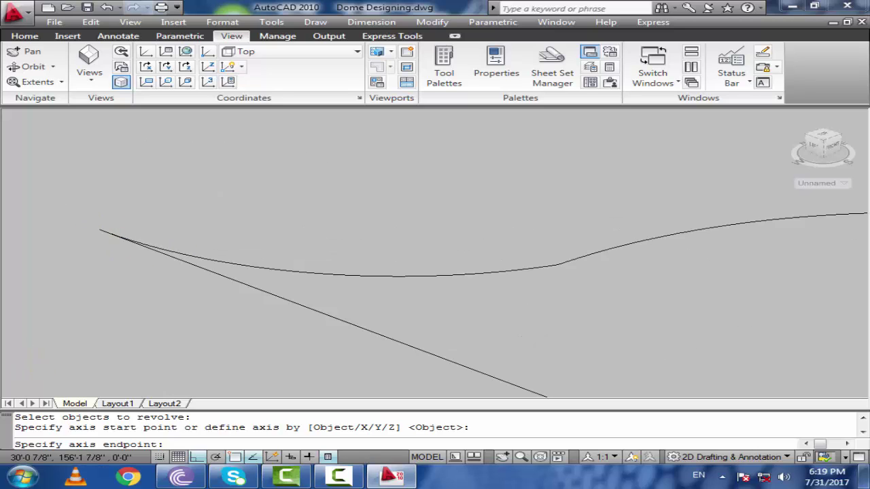
{"action": "left_click", "coordinate": [83, 210]}
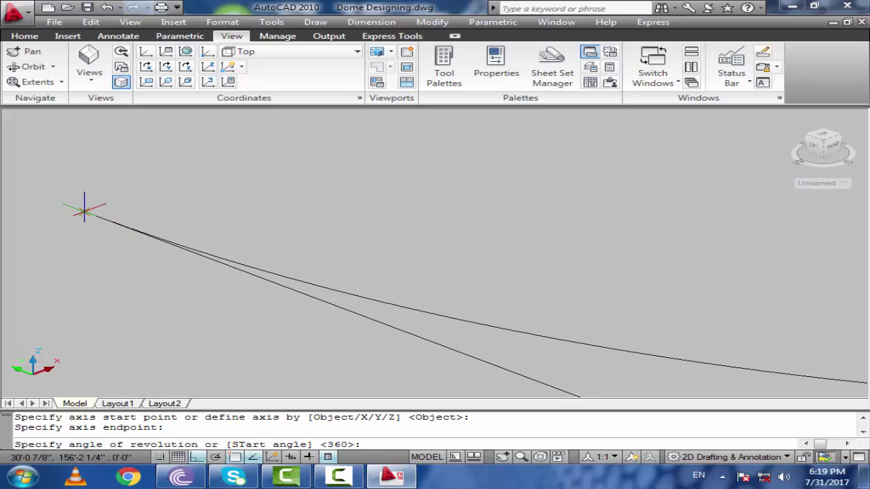
{"action": "key", "text": "Return"}
Try to revolve the curved-spire profile using the Object axis option, choosing the profile's own edge near the spire tip
{"action": "key", "text": "Return"}
{"action": "scroll", "coordinate": [170, 255], "scroll_direction": "down", "scroll_amount": 3}
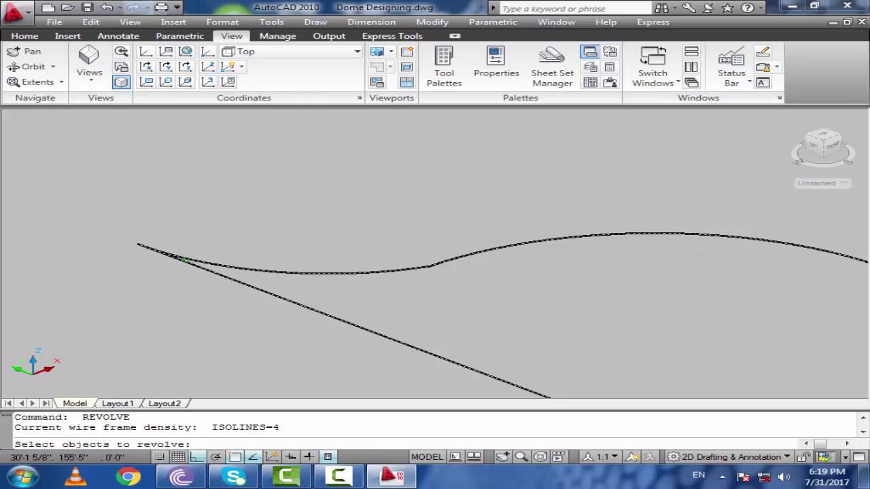
{"action": "scroll", "coordinate": [184, 260], "scroll_direction": "up", "scroll_amount": 5}
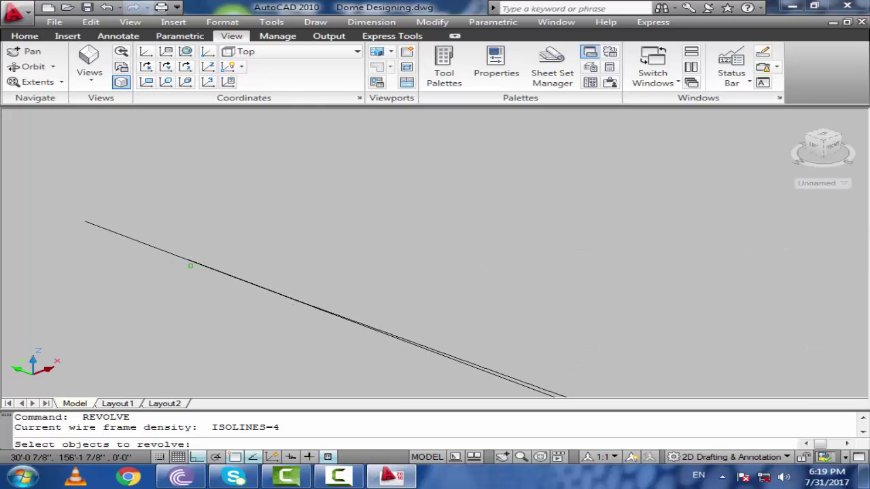
{"action": "left_click", "coordinate": [125, 236]}
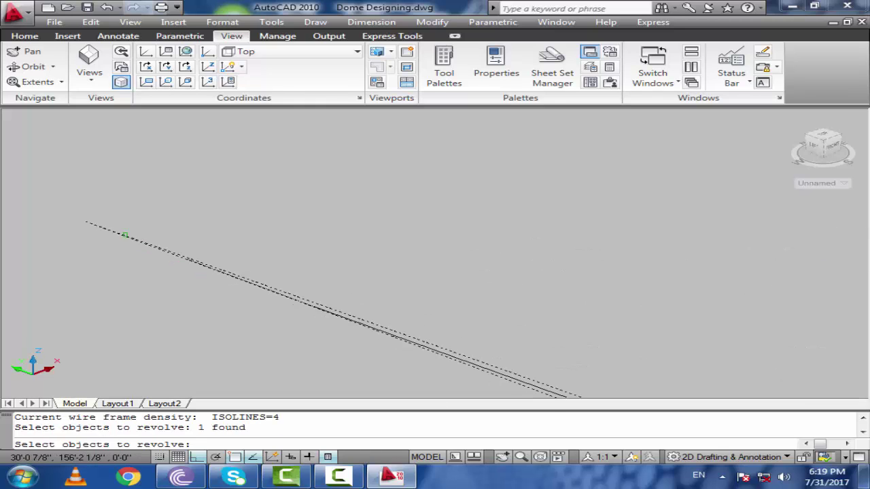
{"action": "scroll", "coordinate": [131, 236], "scroll_direction": "down", "scroll_amount": 5}
{"action": "scroll", "coordinate": [170, 242], "scroll_direction": "down", "scroll_amount": 3}
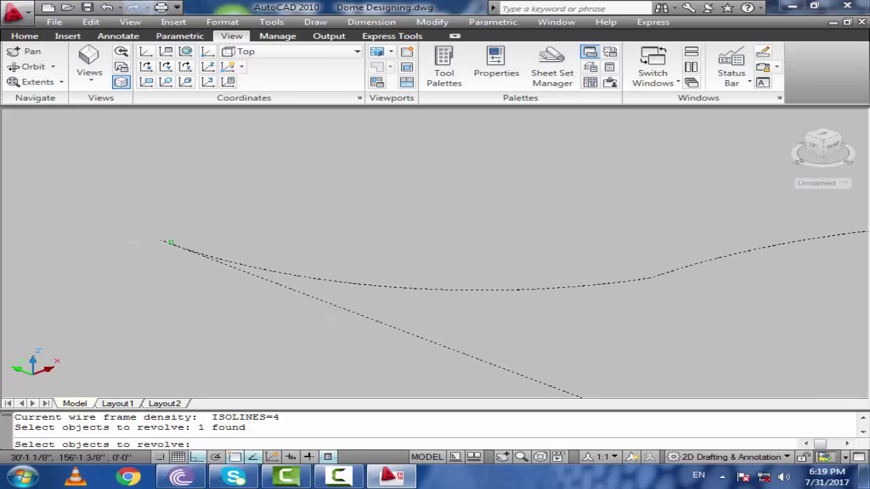
{"action": "key", "text": "Return"}
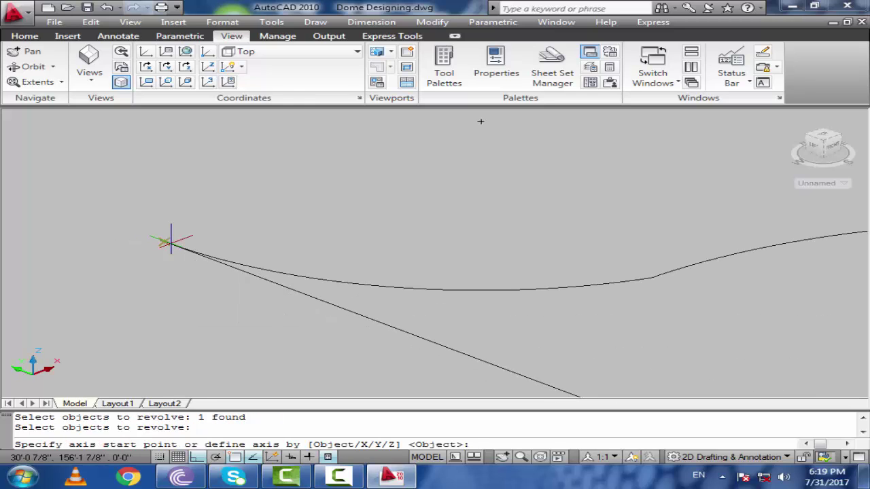
{"action": "key", "text": "Return"}
{"action": "left_click", "coordinate": [181, 253]}
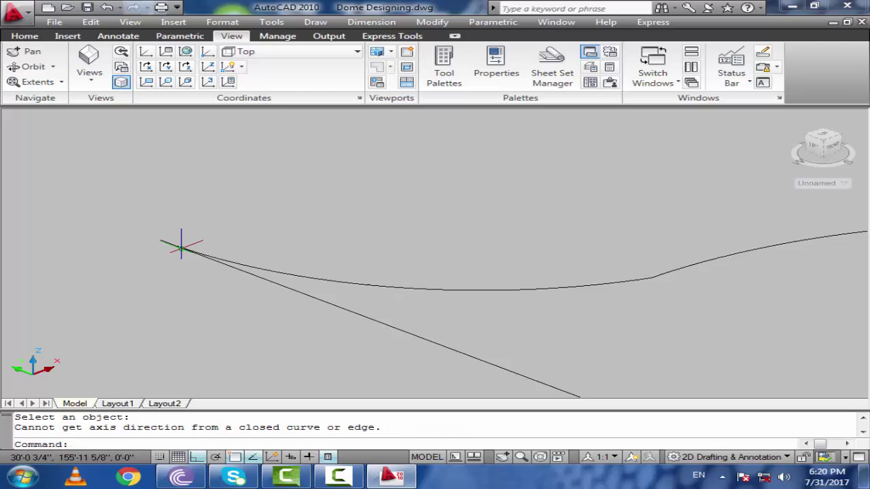
{"action": "scroll", "coordinate": [161, 239], "scroll_direction": "down", "scroll_amount": 2}
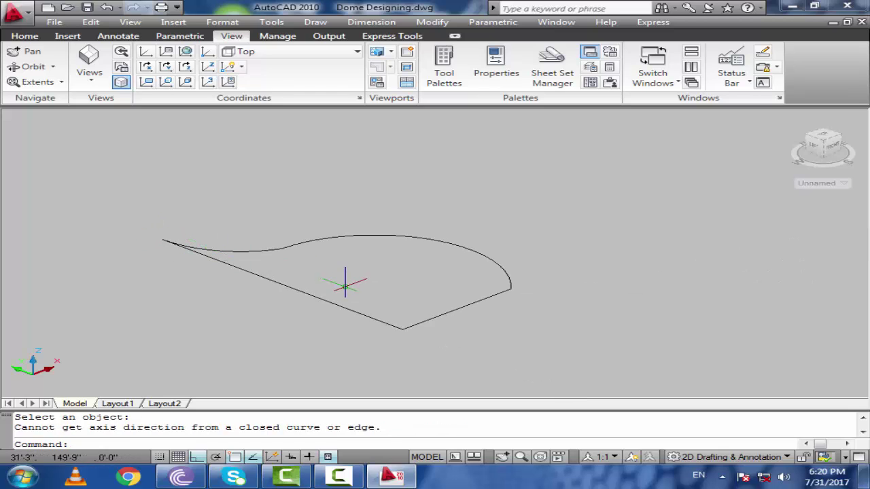
{"action": "left_click", "coordinate": [331, 301]}
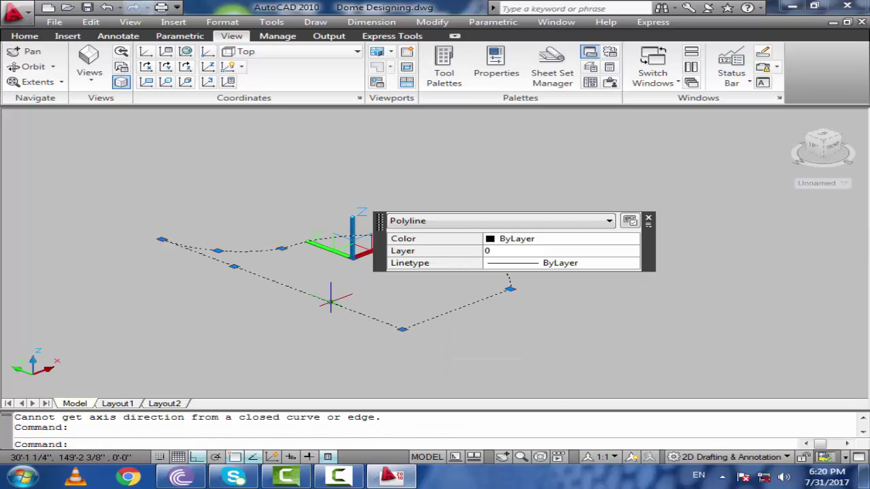
{"action": "key", "text": "Escape"}
{"action": "key", "text": "Escape"}
Try to revolve the curved-spire profile about its long edge, starting the axis at the extreme spire tip and ending at the base corner
{"action": "type", "text": "re"}
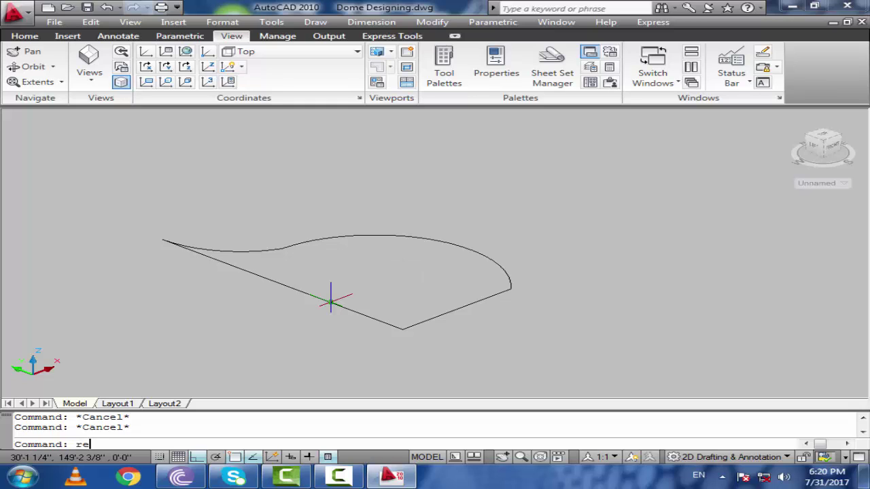
{"action": "type", "text": "v"}
{"action": "key", "text": "Return"}
{"action": "scroll", "coordinate": [200, 232], "scroll_direction": "up", "scroll_amount": 5}
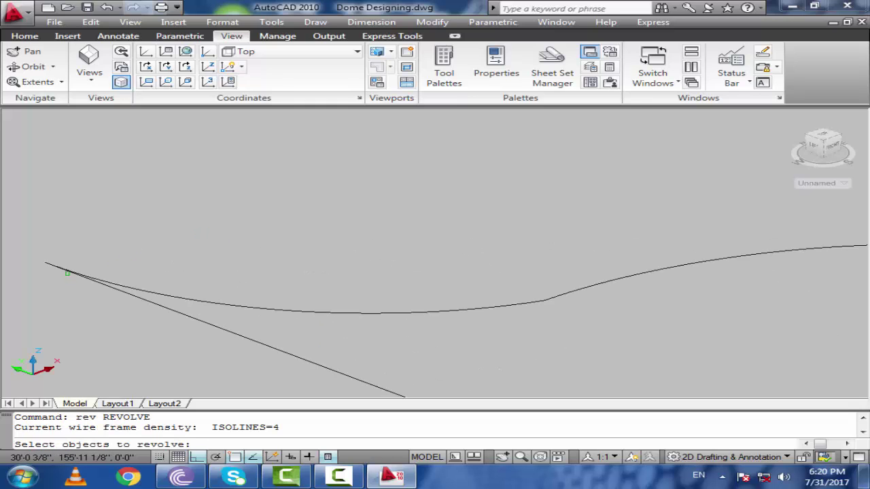
{"action": "left_click", "coordinate": [67, 273]}
{"action": "middle_click_drag", "start_coordinate": [67, 274], "coordinate": [295, 295], "text": "shift"}
{"action": "key", "text": "Return"}
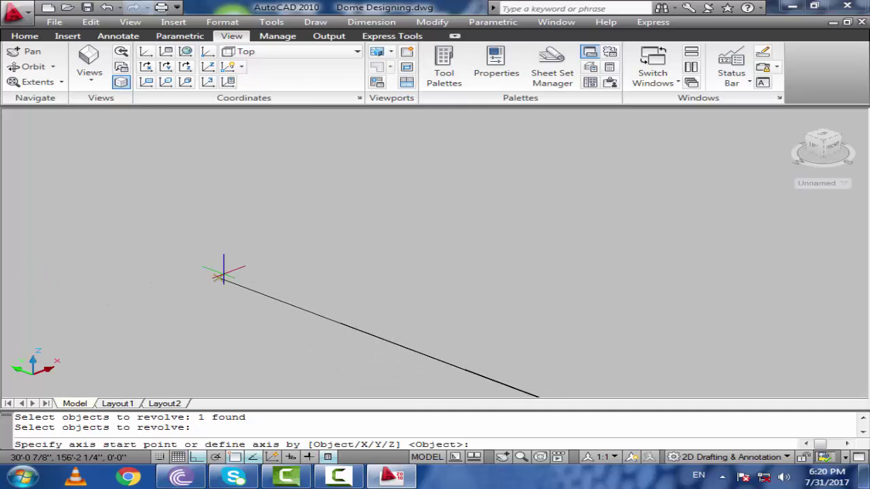
{"action": "left_click", "coordinate": [218, 277]}
{"action": "scroll", "coordinate": [285, 292], "scroll_direction": "up", "scroll_amount": 2}
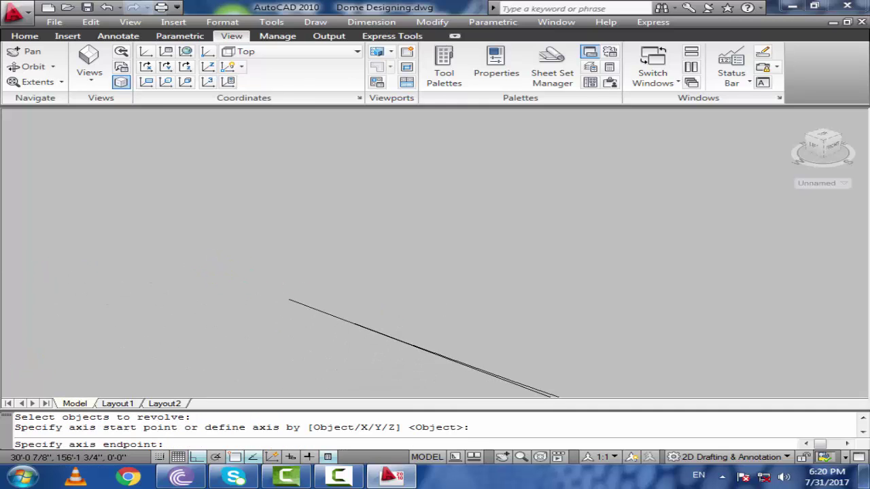
{"action": "scroll", "coordinate": [382, 299], "scroll_direction": "down", "scroll_amount": 1}
{"action": "middle_click_drag", "start_coordinate": [382, 299], "coordinate": [515, 301], "text": "shift"}
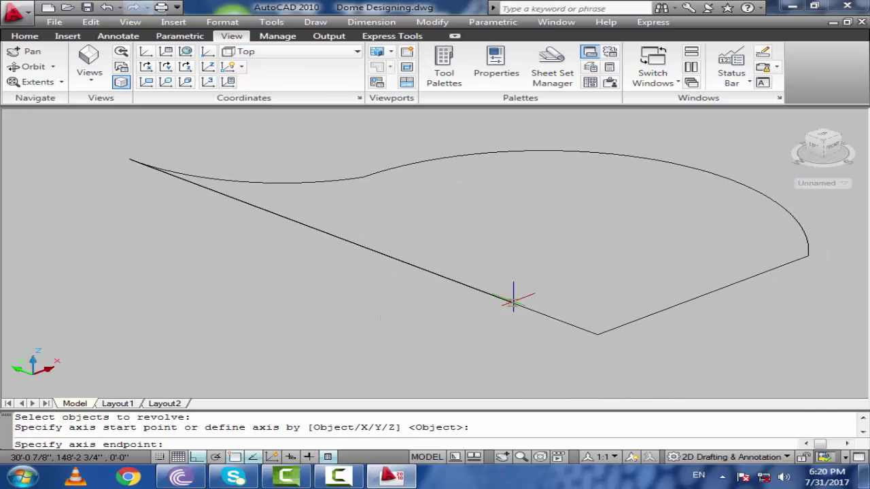
{"action": "left_click", "coordinate": [598, 335]}
{"action": "key", "text": "Escape"}
{"action": "key", "text": "Return"}
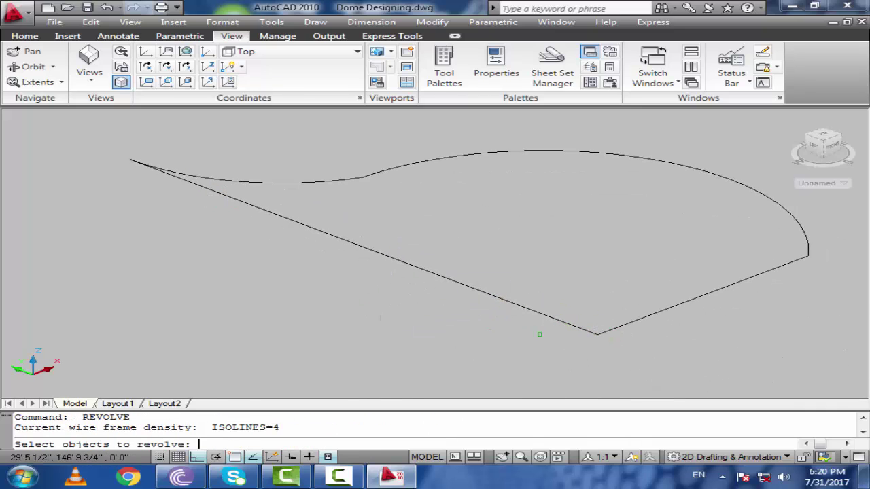
{"action": "left_click", "coordinate": [521, 313]}
{"action": "scroll", "coordinate": [521, 312], "scroll_direction": "down", "scroll_amount": 5}
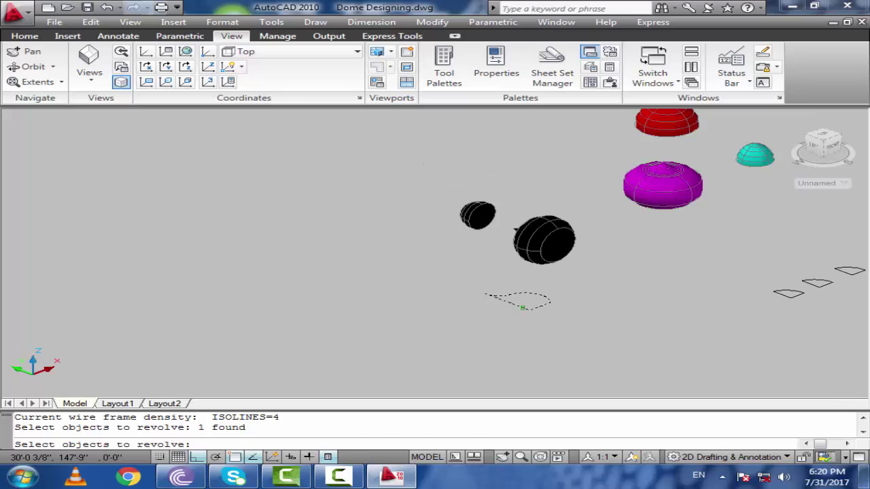
{"action": "key", "text": "Return"}
{"action": "key", "text": "Escape"}
{"action": "scroll", "coordinate": [535, 301], "scroll_direction": "down", "scroll_amount": 3}
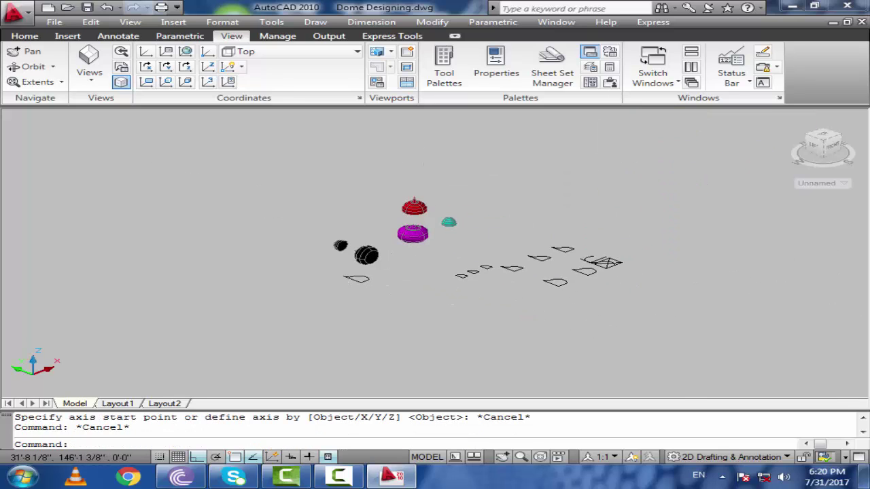
{"action": "scroll", "coordinate": [534, 275], "scroll_direction": "up", "scroll_amount": 3}
{"action": "type", "text": "co"}
{"action": "key", "text": "Return"}
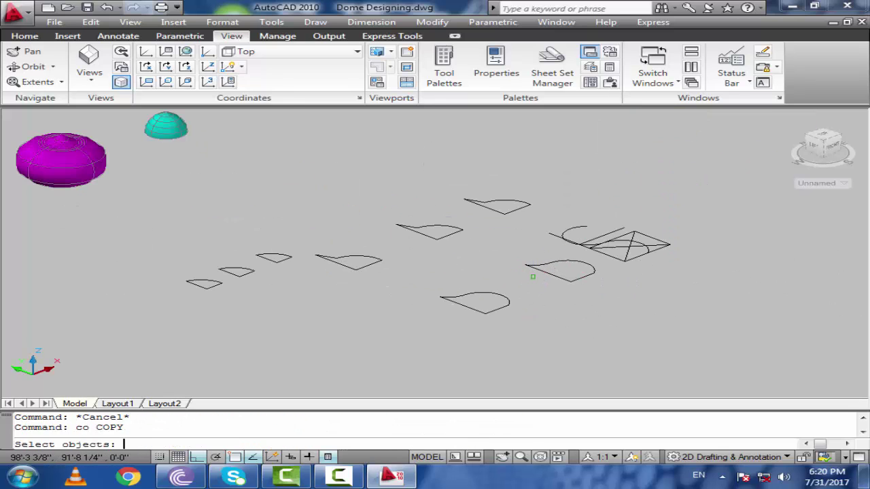
{"action": "key", "text": "Escape"}
{"action": "key", "text": "Escape"}
{"action": "key", "text": "Escape"}
Revolve the nearer of the two curved-spire profiles beside the original construction lines a full 360° about its long straight edge
{"action": "scroll", "coordinate": [500, 293], "scroll_direction": "up", "scroll_amount": 3}
{"action": "type", "text": "re"}
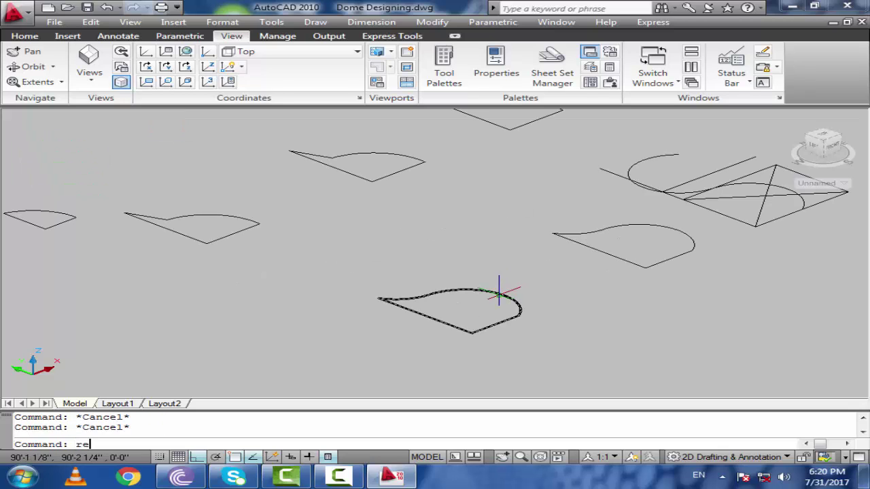
{"action": "type", "text": "v"}
{"action": "key", "text": "Return"}
{"action": "left_click", "coordinate": [469, 330]}
{"action": "key", "text": "Return"}
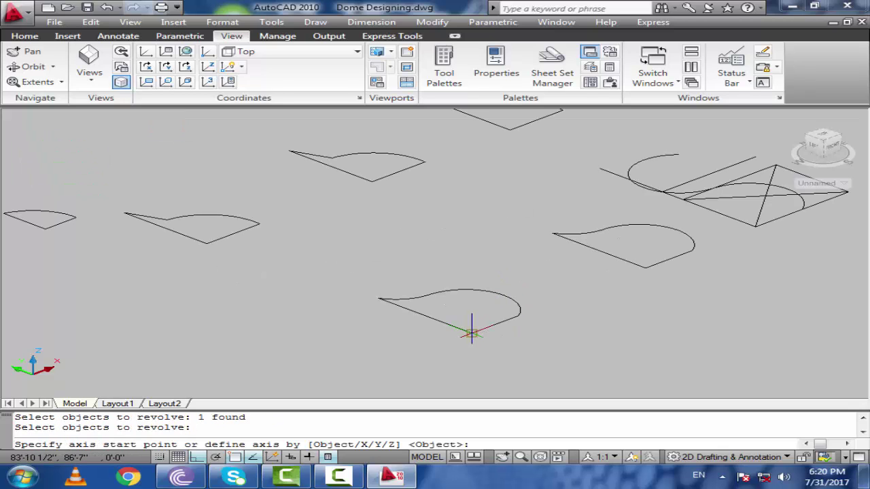
{"action": "left_click", "coordinate": [472, 333]}
{"action": "left_click", "coordinate": [379, 297]}
{"action": "key", "text": "Return"}
{"action": "key", "text": "Return"}
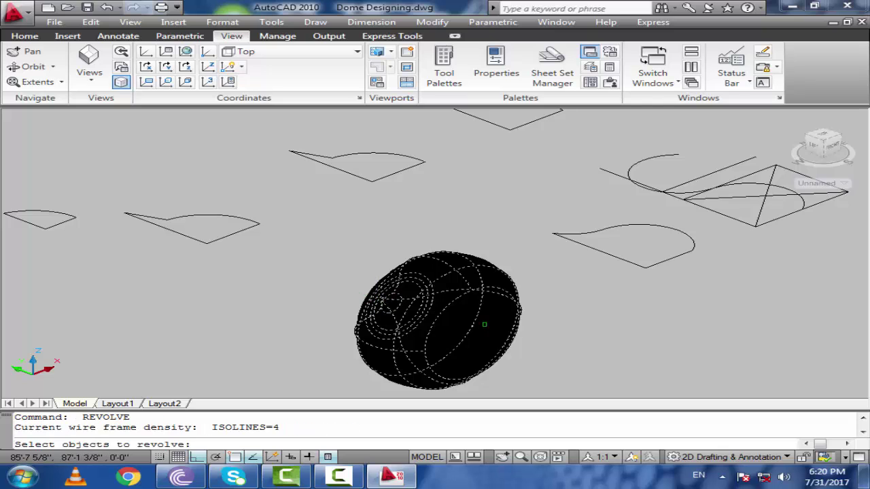
Rotate the three uncoloured revolved solids together 90° about the X axis with 3D Rotate, using a base point in the open space between them
{"action": "scroll", "coordinate": [435, 292], "scroll_direction": "down", "scroll_amount": 3}
{"action": "key", "text": "Return"}
{"action": "left_click", "coordinate": [469, 326]}
{"action": "left_click", "coordinate": [340, 292]}
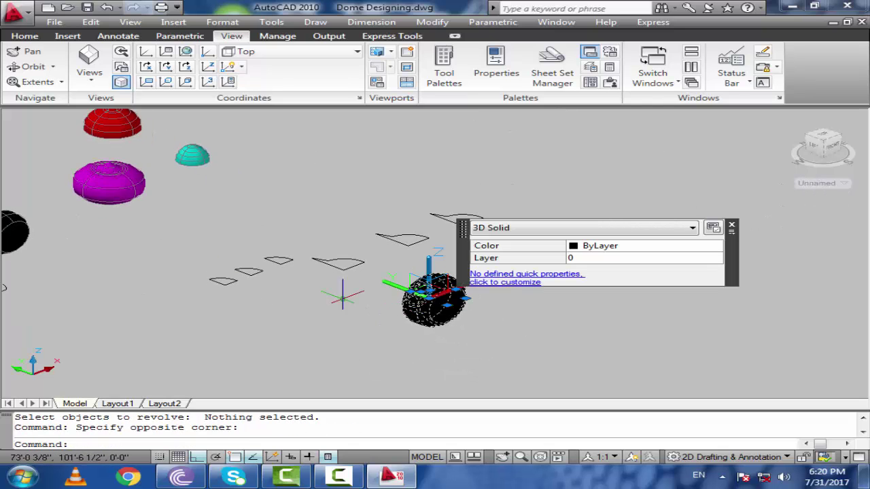
{"action": "middle_click_drag", "start_coordinate": [3, 233], "coordinate": [156, 238]}
{"action": "left_click", "coordinate": [162, 199]}
{"action": "left_click", "coordinate": [27, 252]}
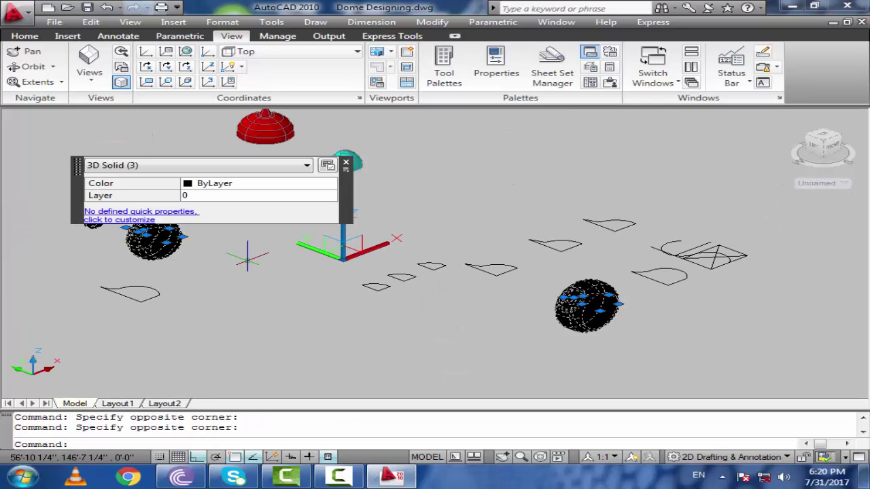
{"action": "left_click", "coordinate": [445, 23]}
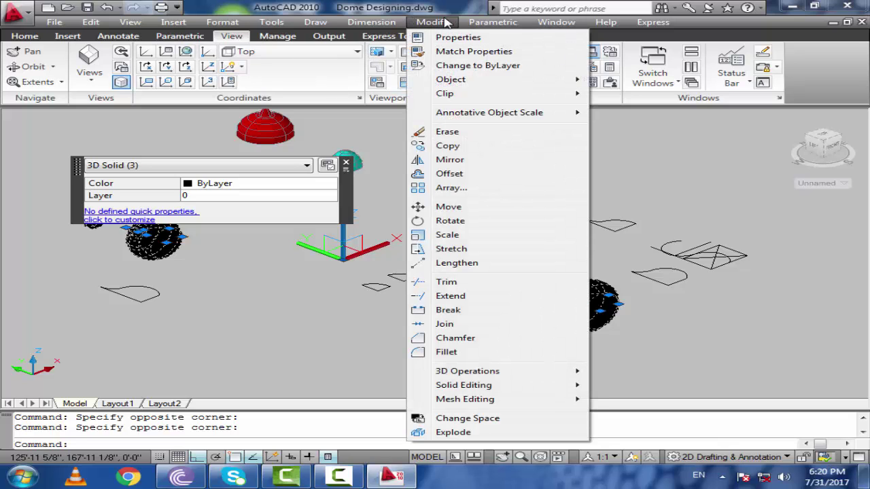
{"action": "mouse_move", "coordinate": [489, 371]}
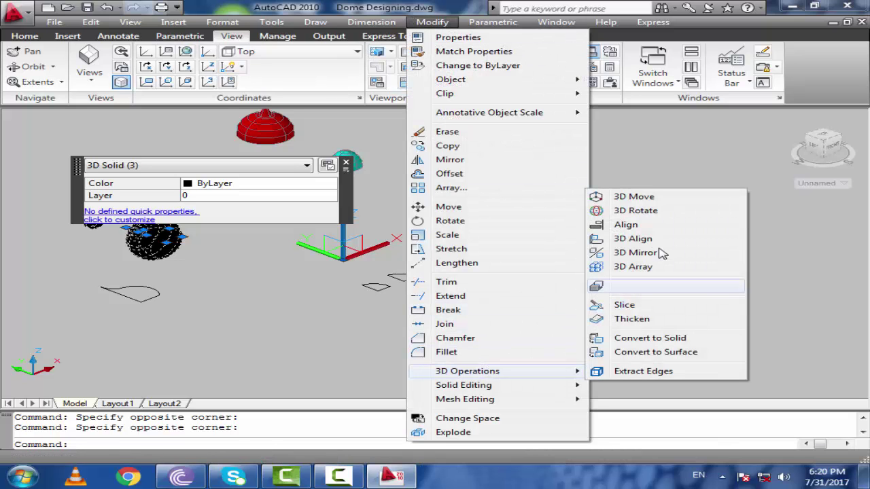
{"action": "left_click", "coordinate": [636, 210]}
{"action": "left_click", "coordinate": [368, 251]}
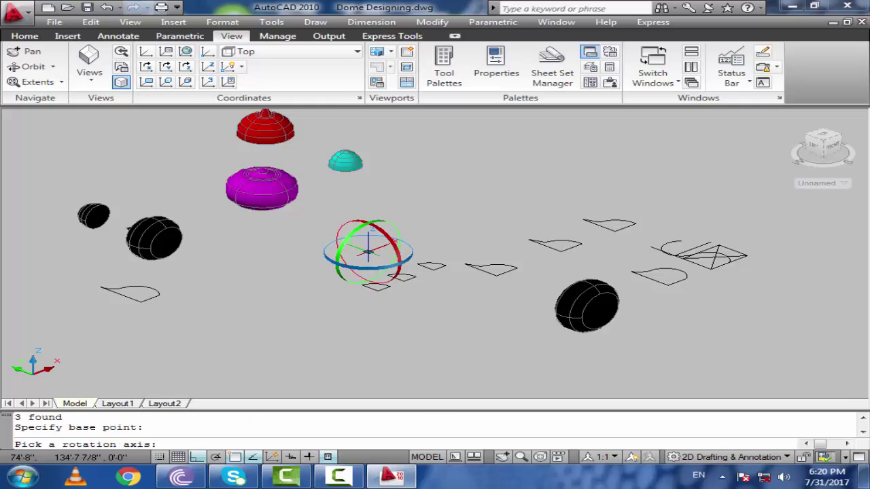
{"action": "left_click", "coordinate": [392, 238]}
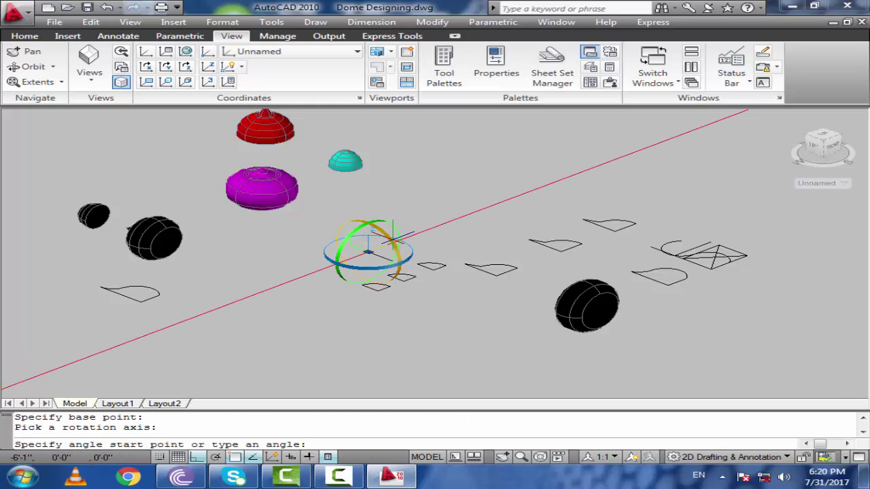
{"action": "type", "text": "90"}
{"action": "key", "text": "Return"}
{"action": "scroll", "coordinate": [301, 256], "scroll_direction": "down", "scroll_amount": 4}
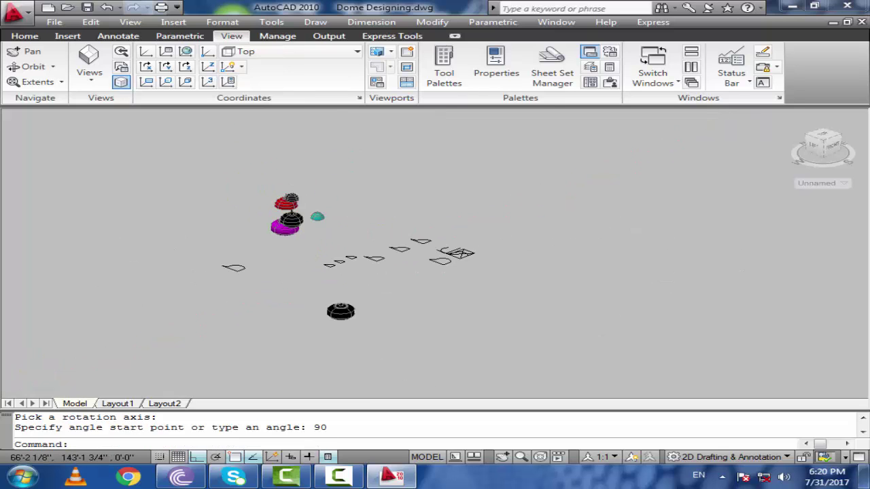
Set the colour of the bulging revolved dome standing apart in front of the profiles to Red
{"action": "scroll", "coordinate": [291, 213], "scroll_direction": "up", "scroll_amount": 6}
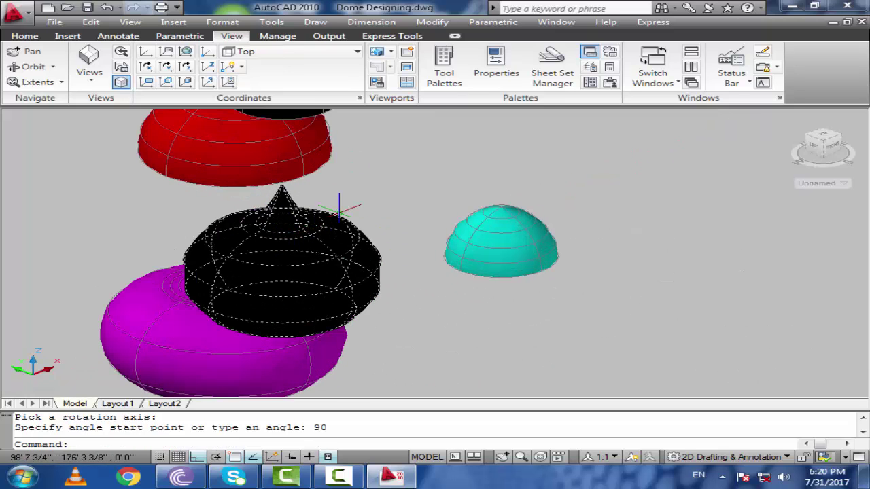
{"action": "scroll", "coordinate": [340, 210], "scroll_direction": "down", "scroll_amount": 5}
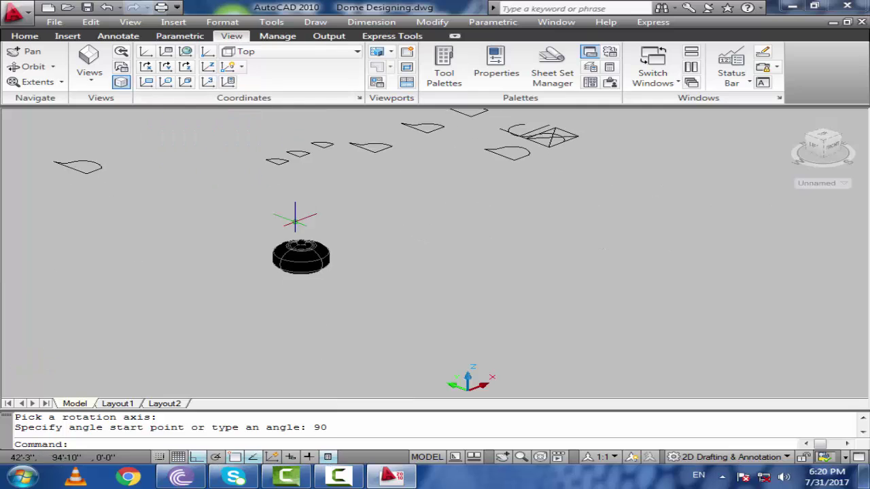
{"action": "scroll", "coordinate": [295, 217], "scroll_direction": "up", "scroll_amount": 4}
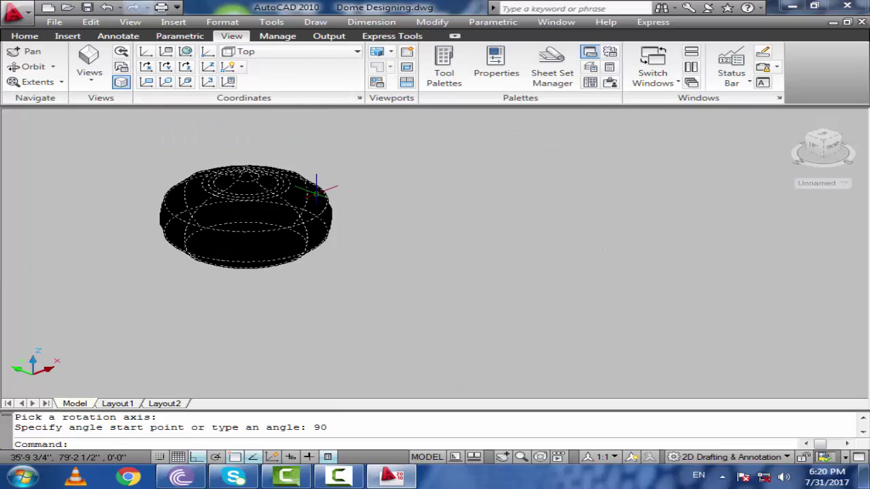
{"action": "left_click", "coordinate": [315, 190]}
{"action": "left_click", "coordinate": [537, 124]}
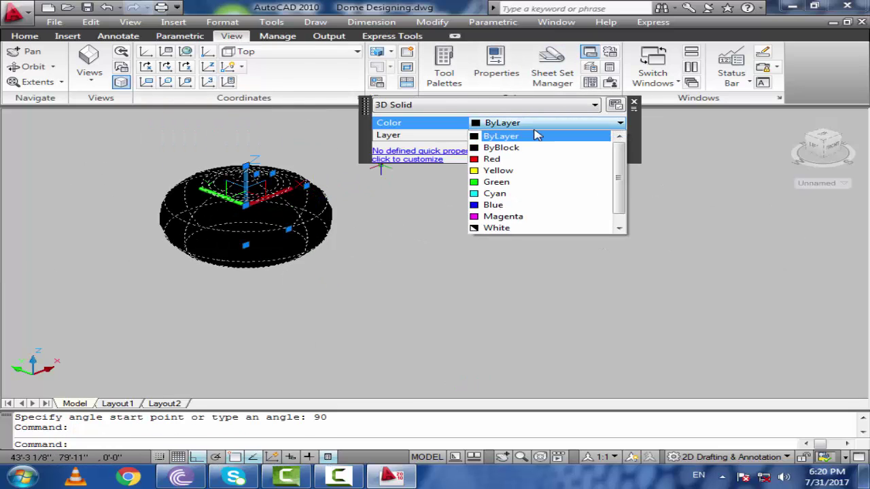
{"action": "left_click", "coordinate": [535, 158]}
{"action": "key", "text": "Escape"}
{"action": "scroll", "coordinate": [391, 193], "scroll_direction": "down", "scroll_amount": 5}
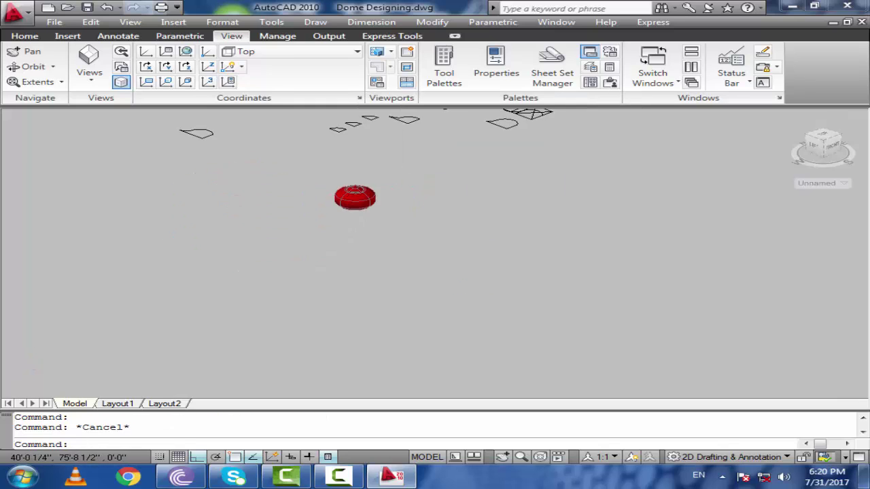
{"action": "middle_click_drag", "start_coordinate": [386, 186], "coordinate": [427, 267]}
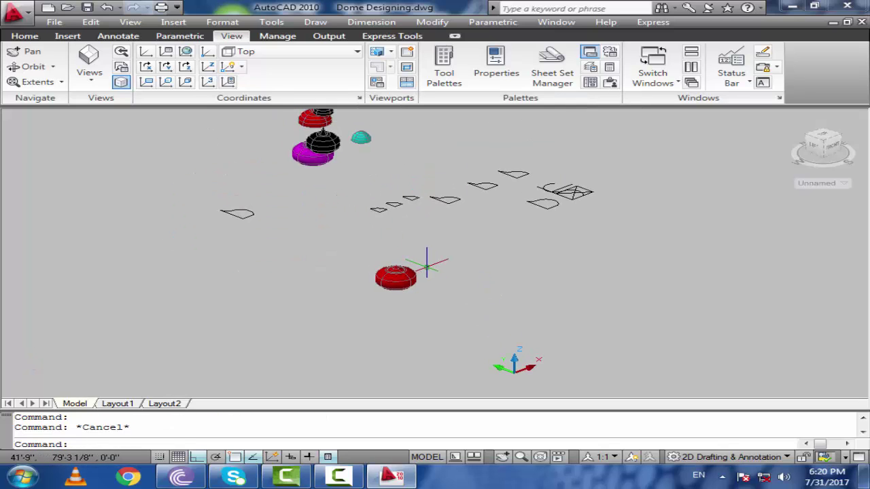